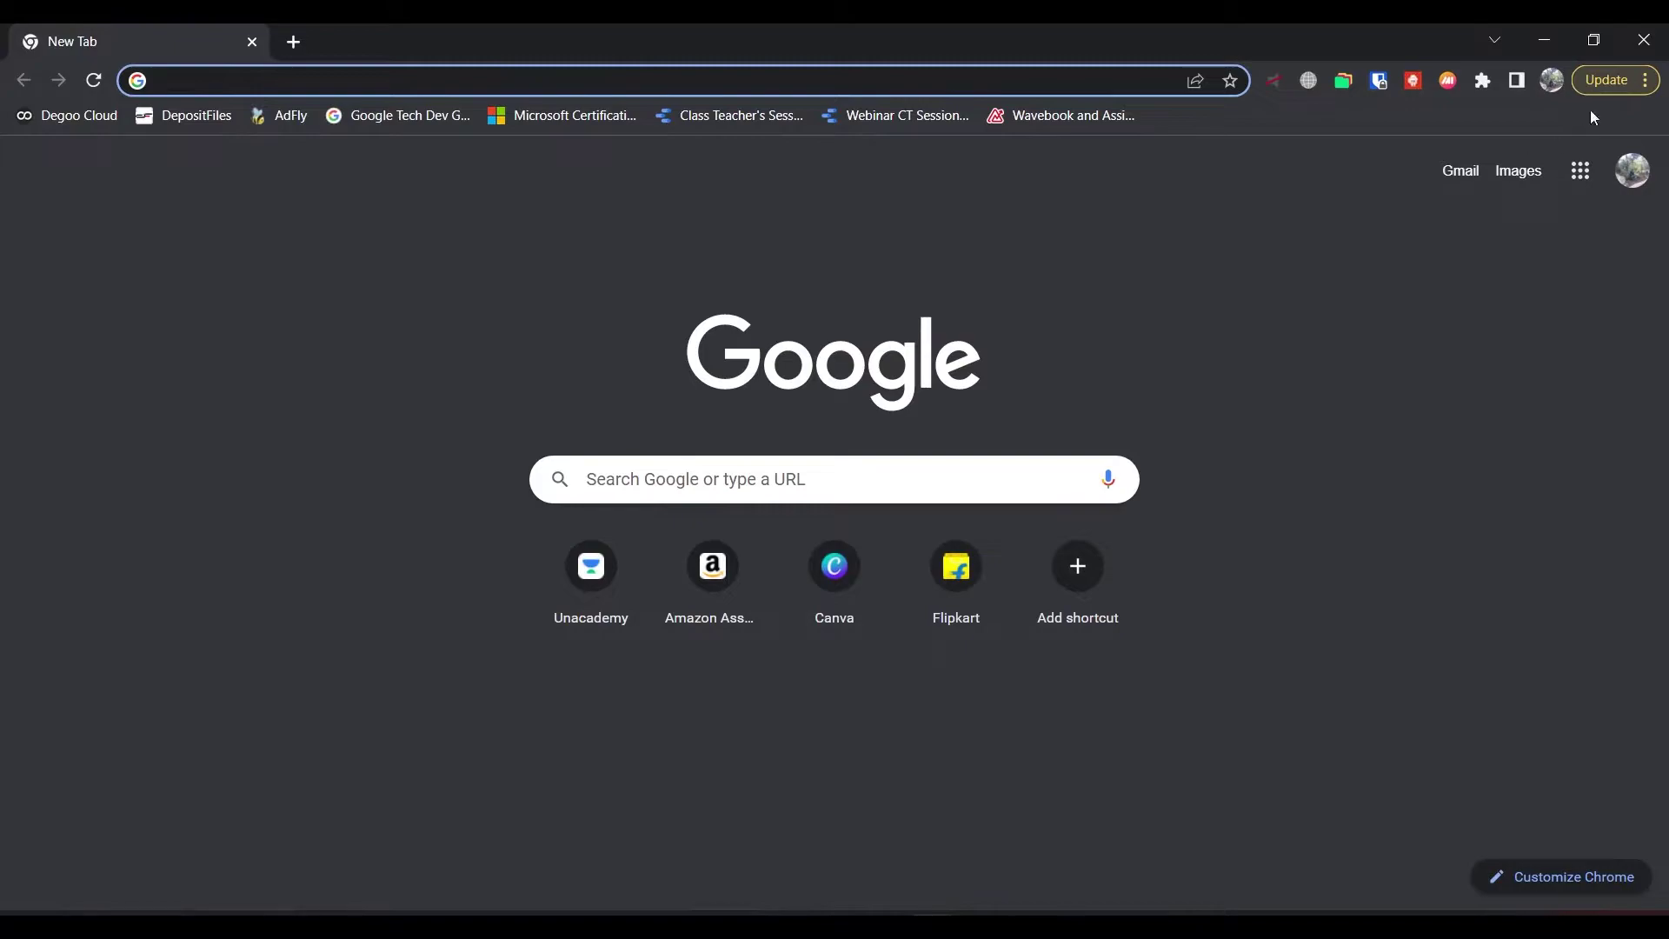
# - Search for 'Microsoft 365 Developer Plan' in a new Chrome incognito window
pyautogui.click(1609, 81)
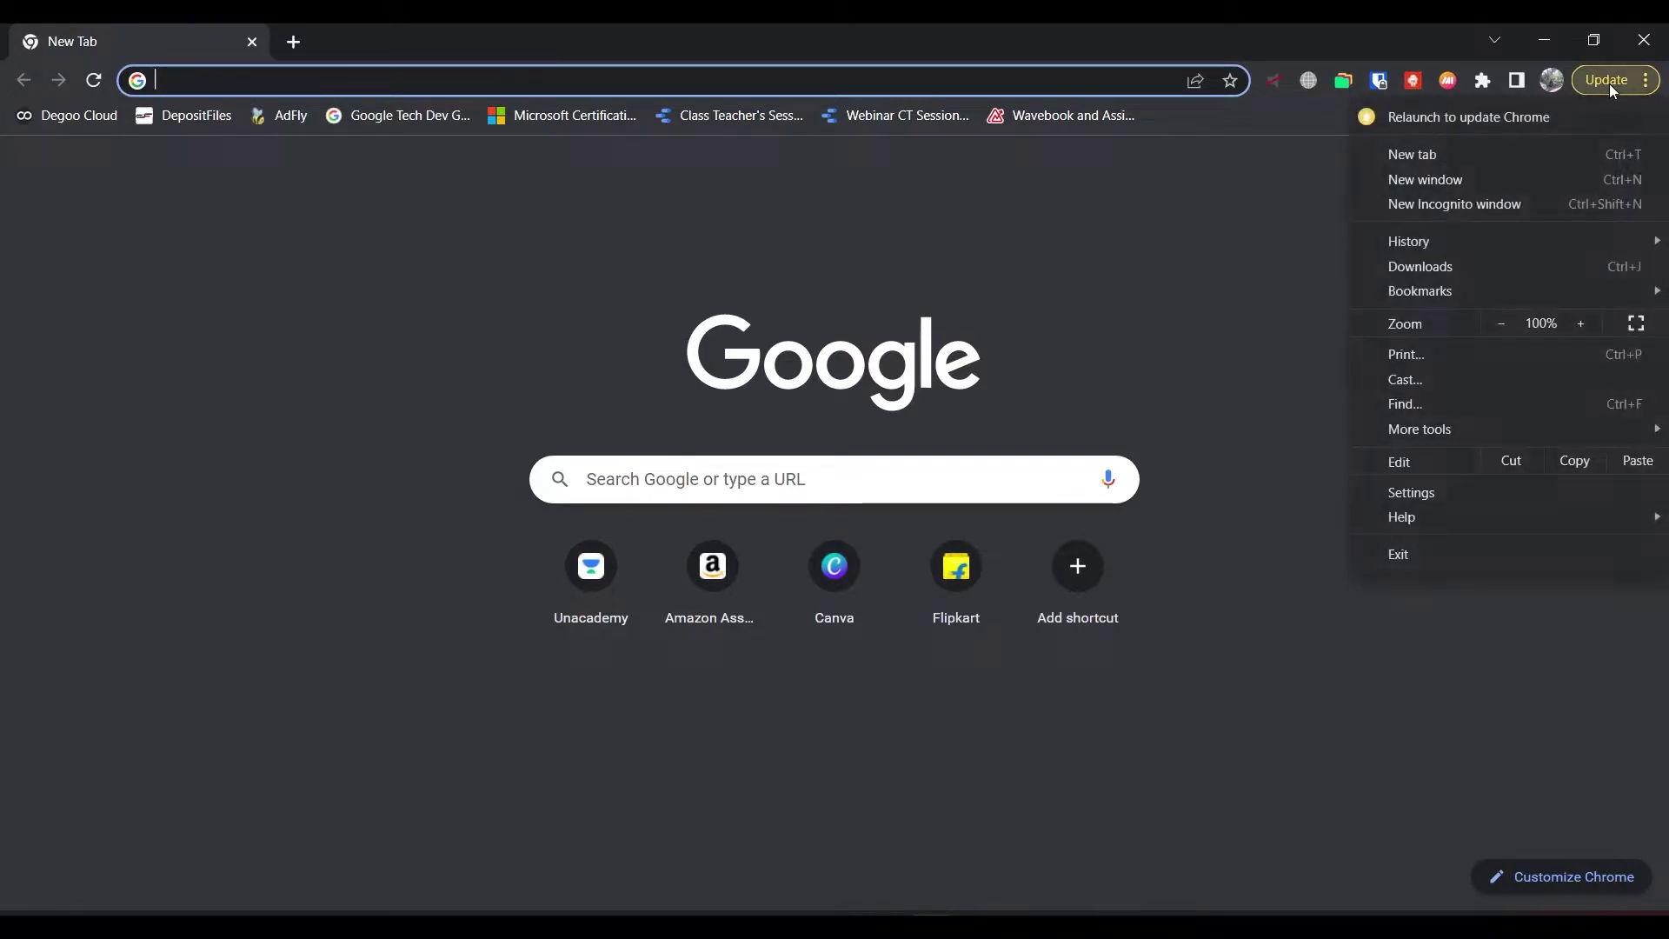
pyautogui.click(1502, 202)
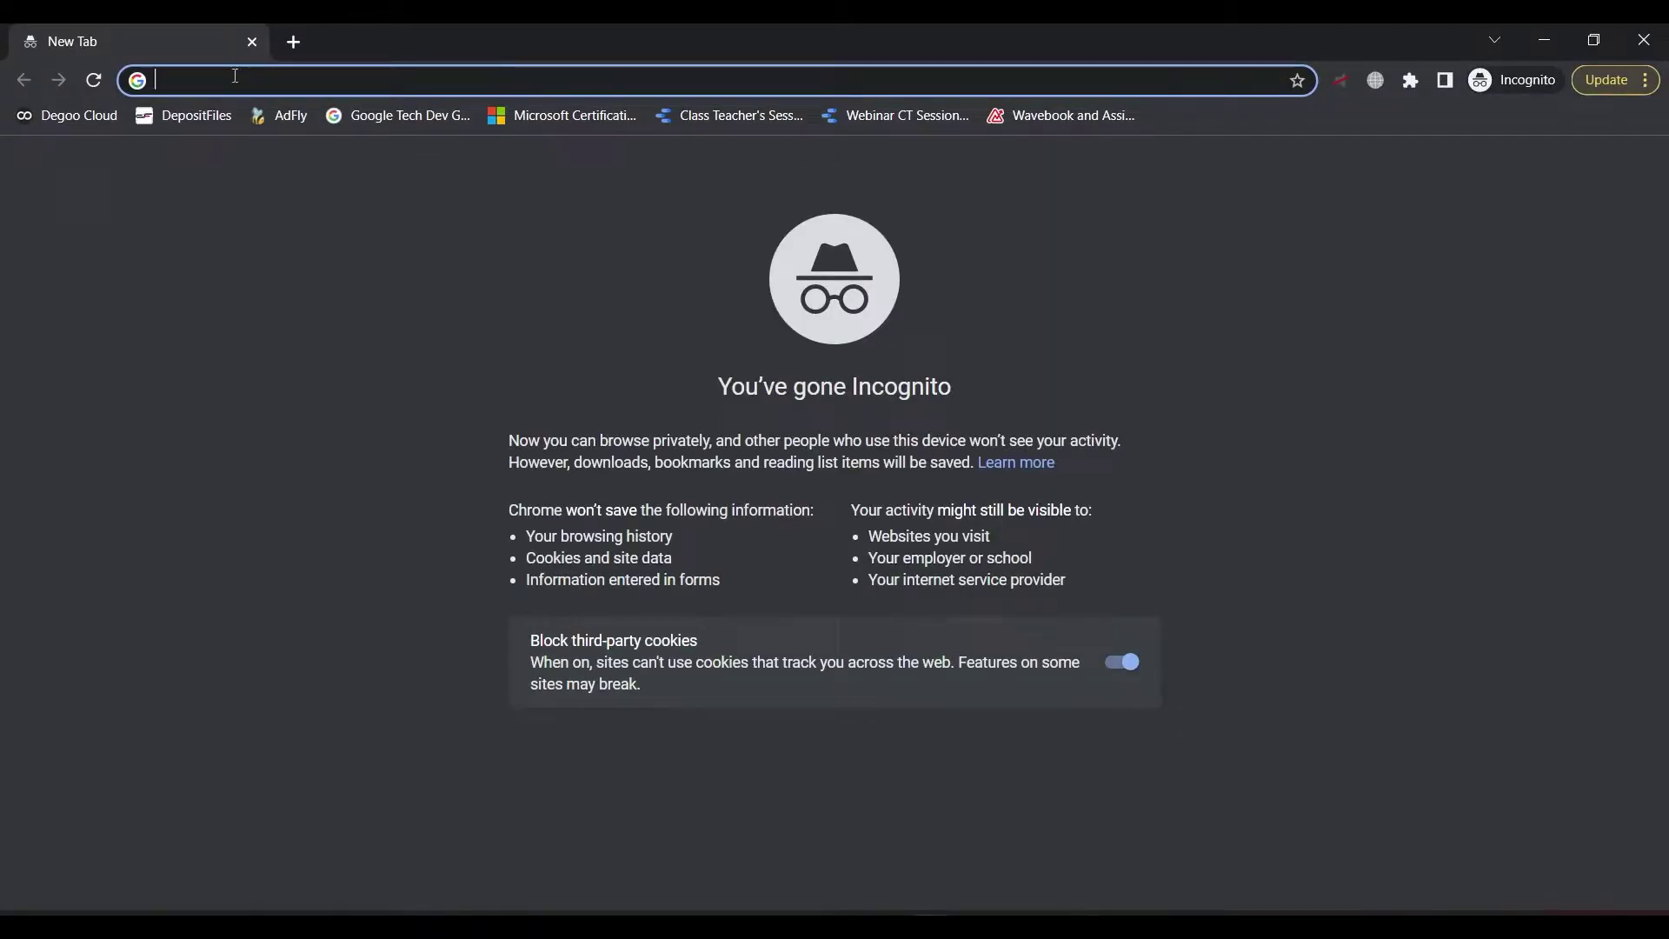
pyautogui.write('Mi')
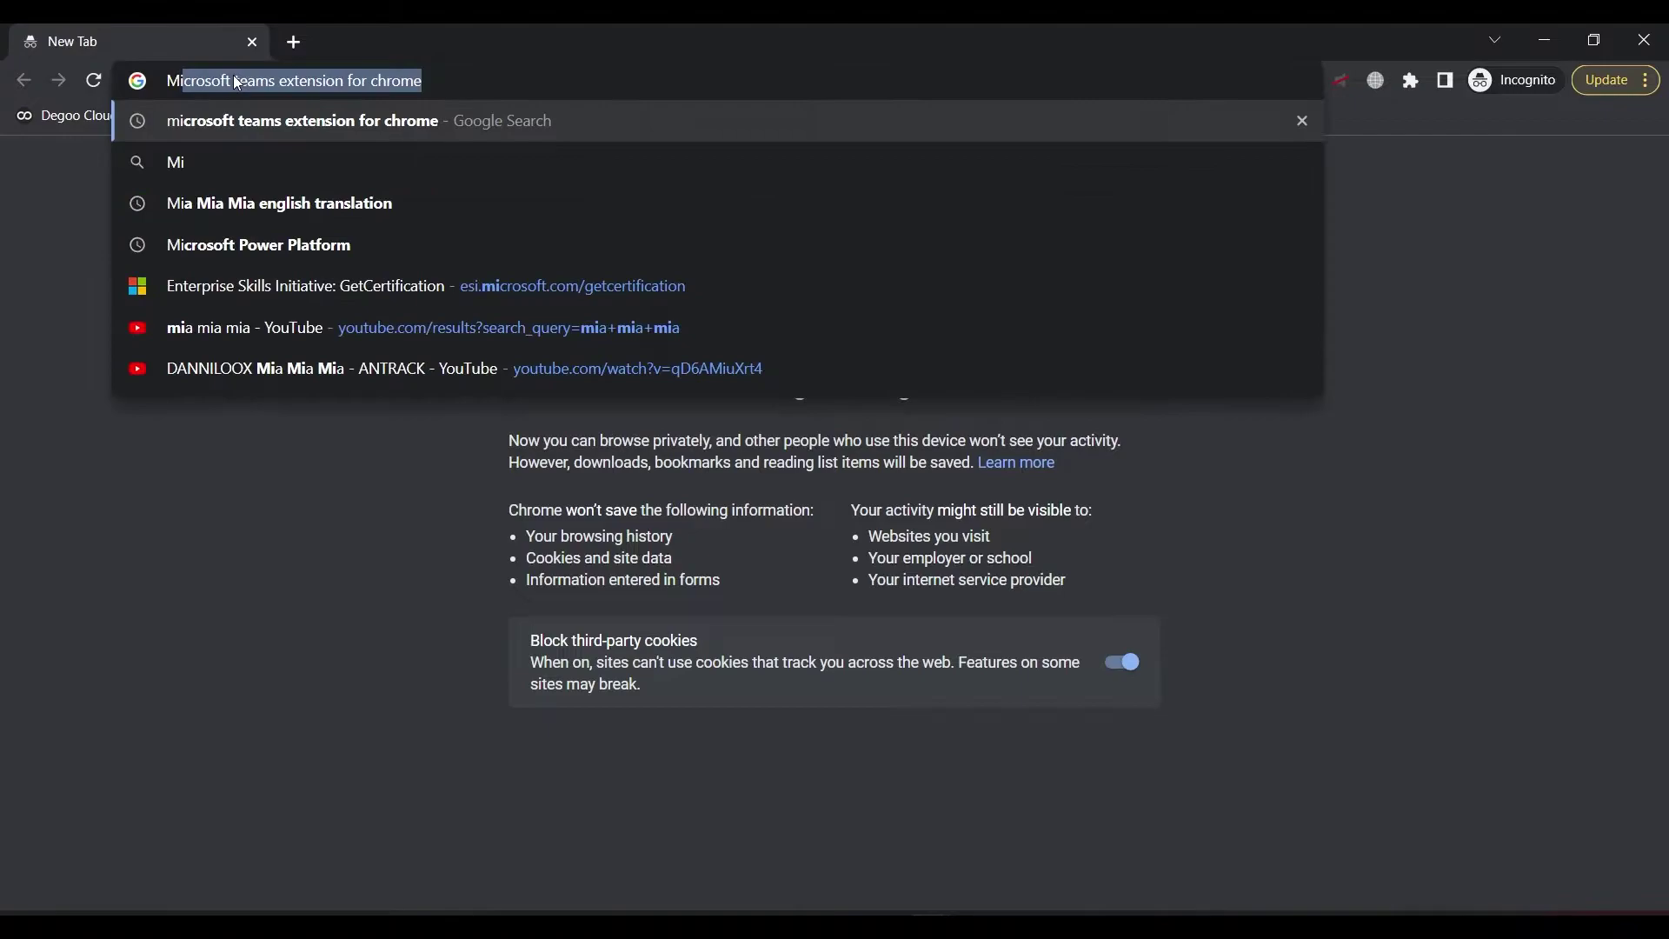
pyautogui.write('crosof')
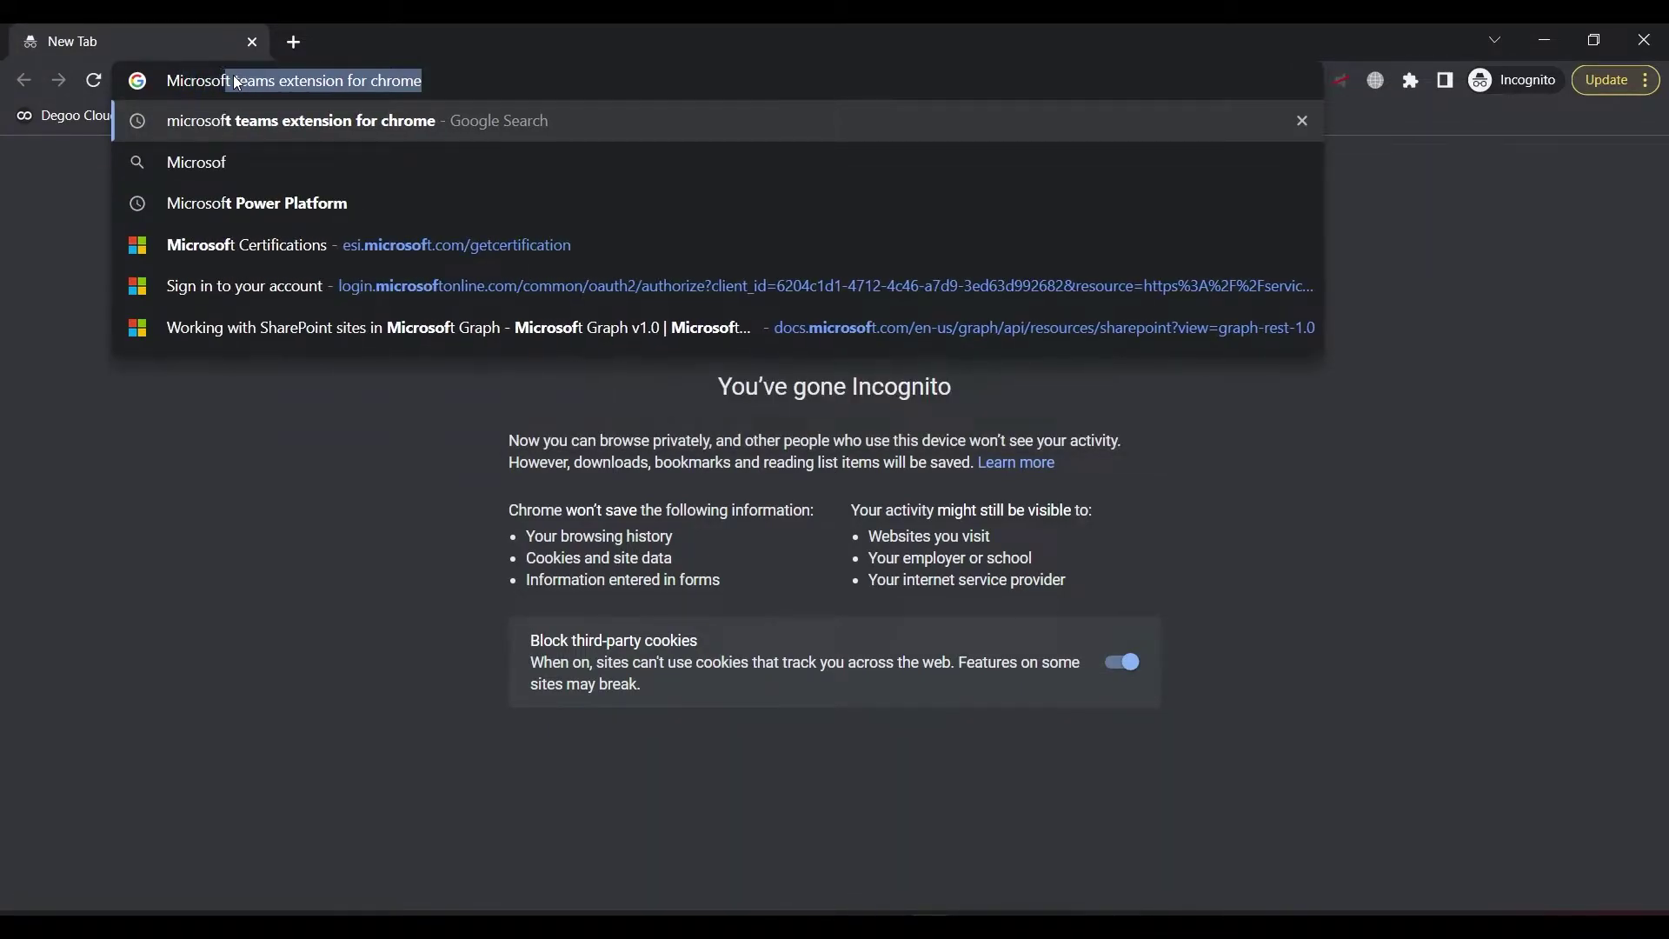
pyautogui.write('t 365')
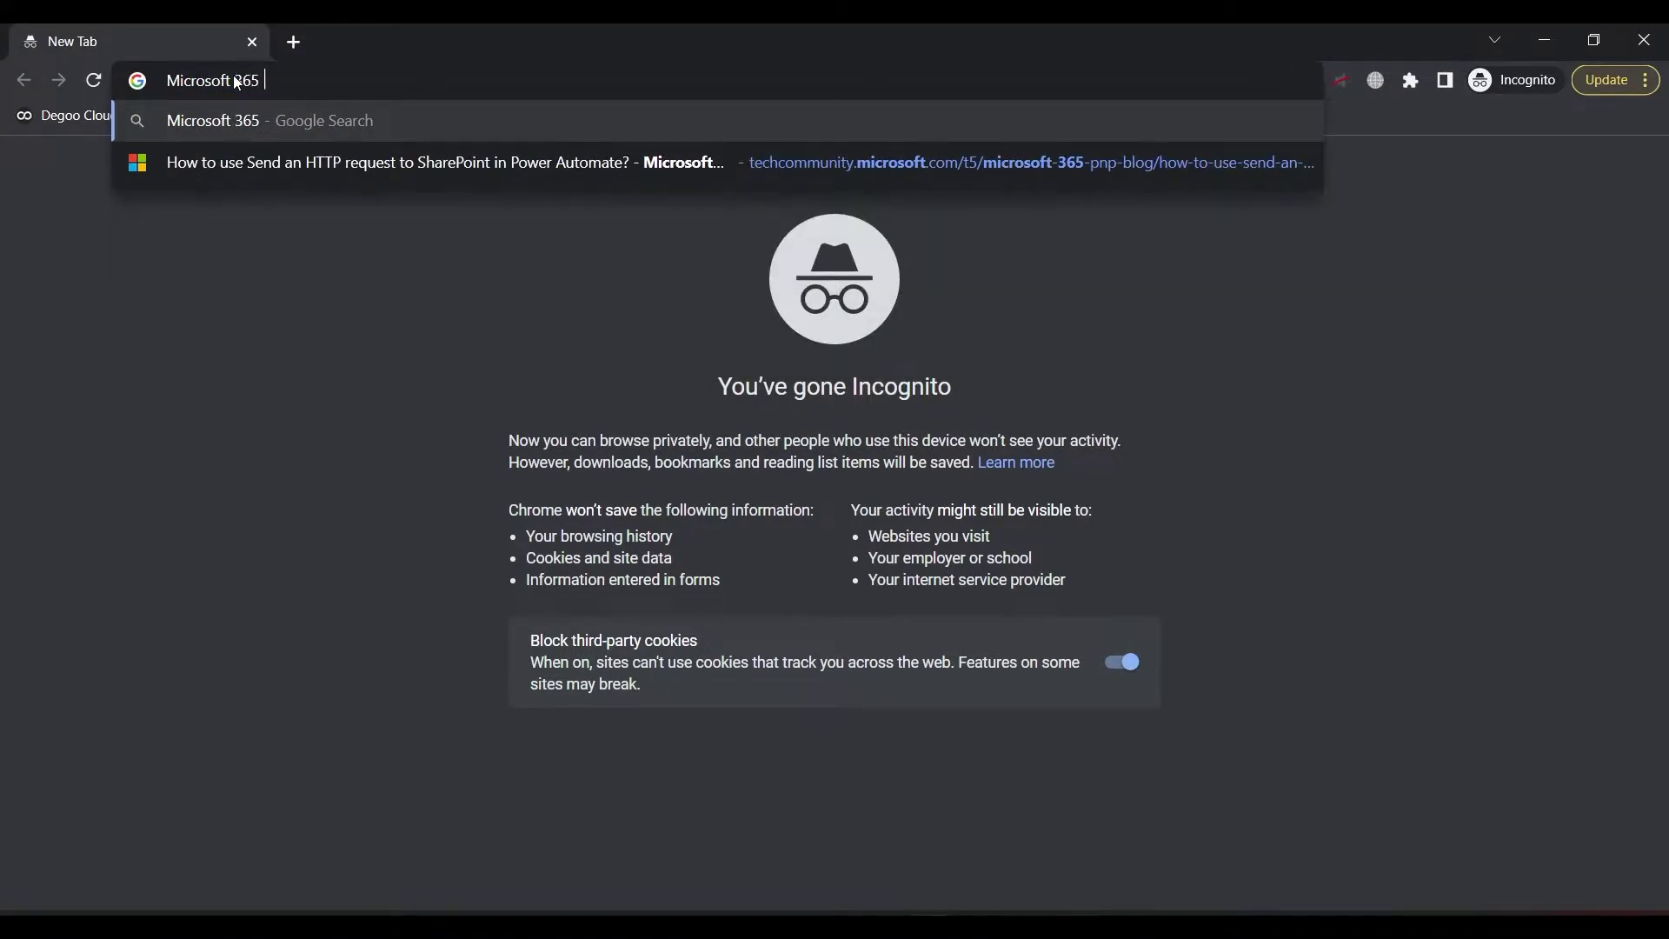
pyautogui.write(' Developer P')
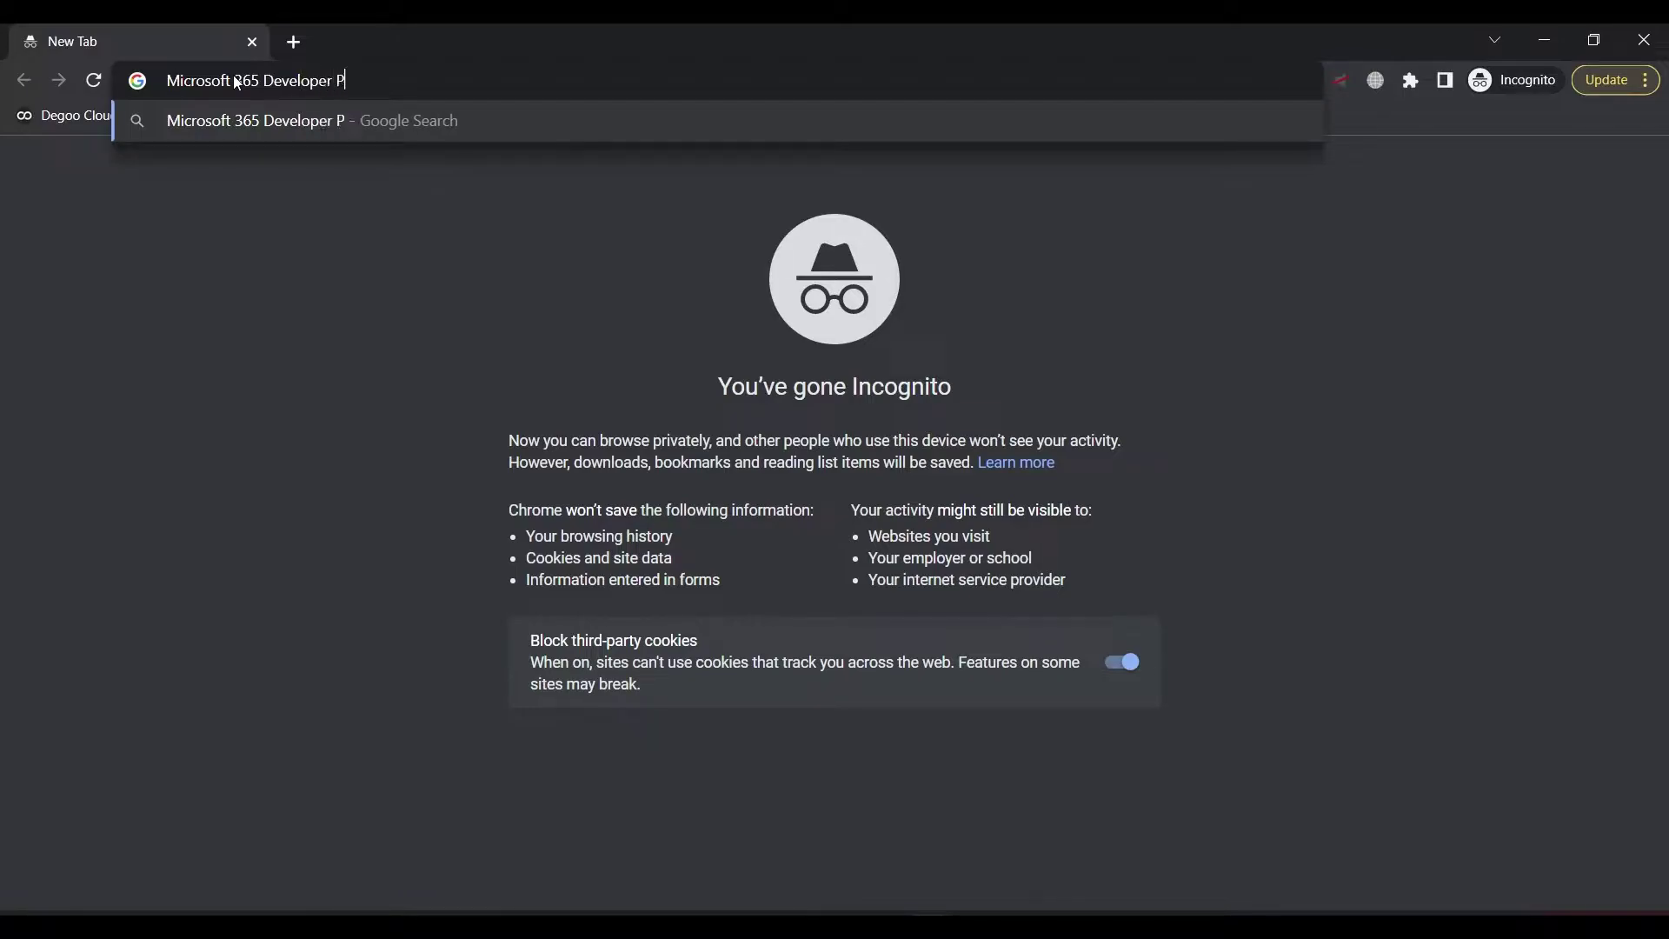
pyautogui.write('lan')
pyautogui.press('Return')
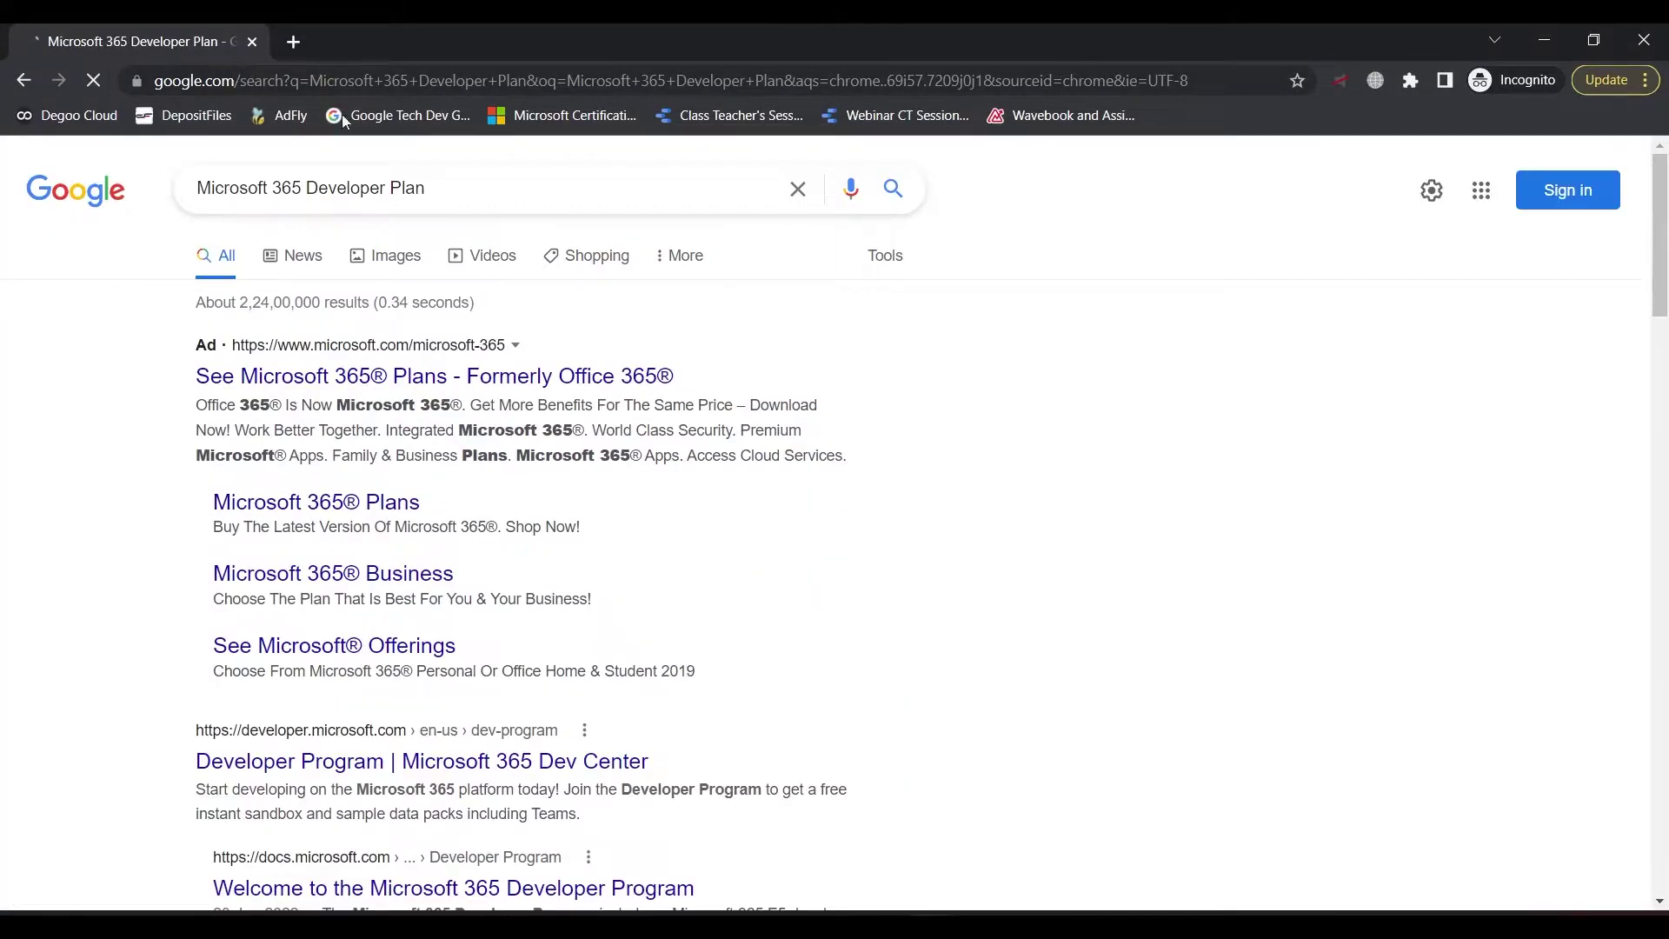
pyautogui.scroll(-2, 131, 433)
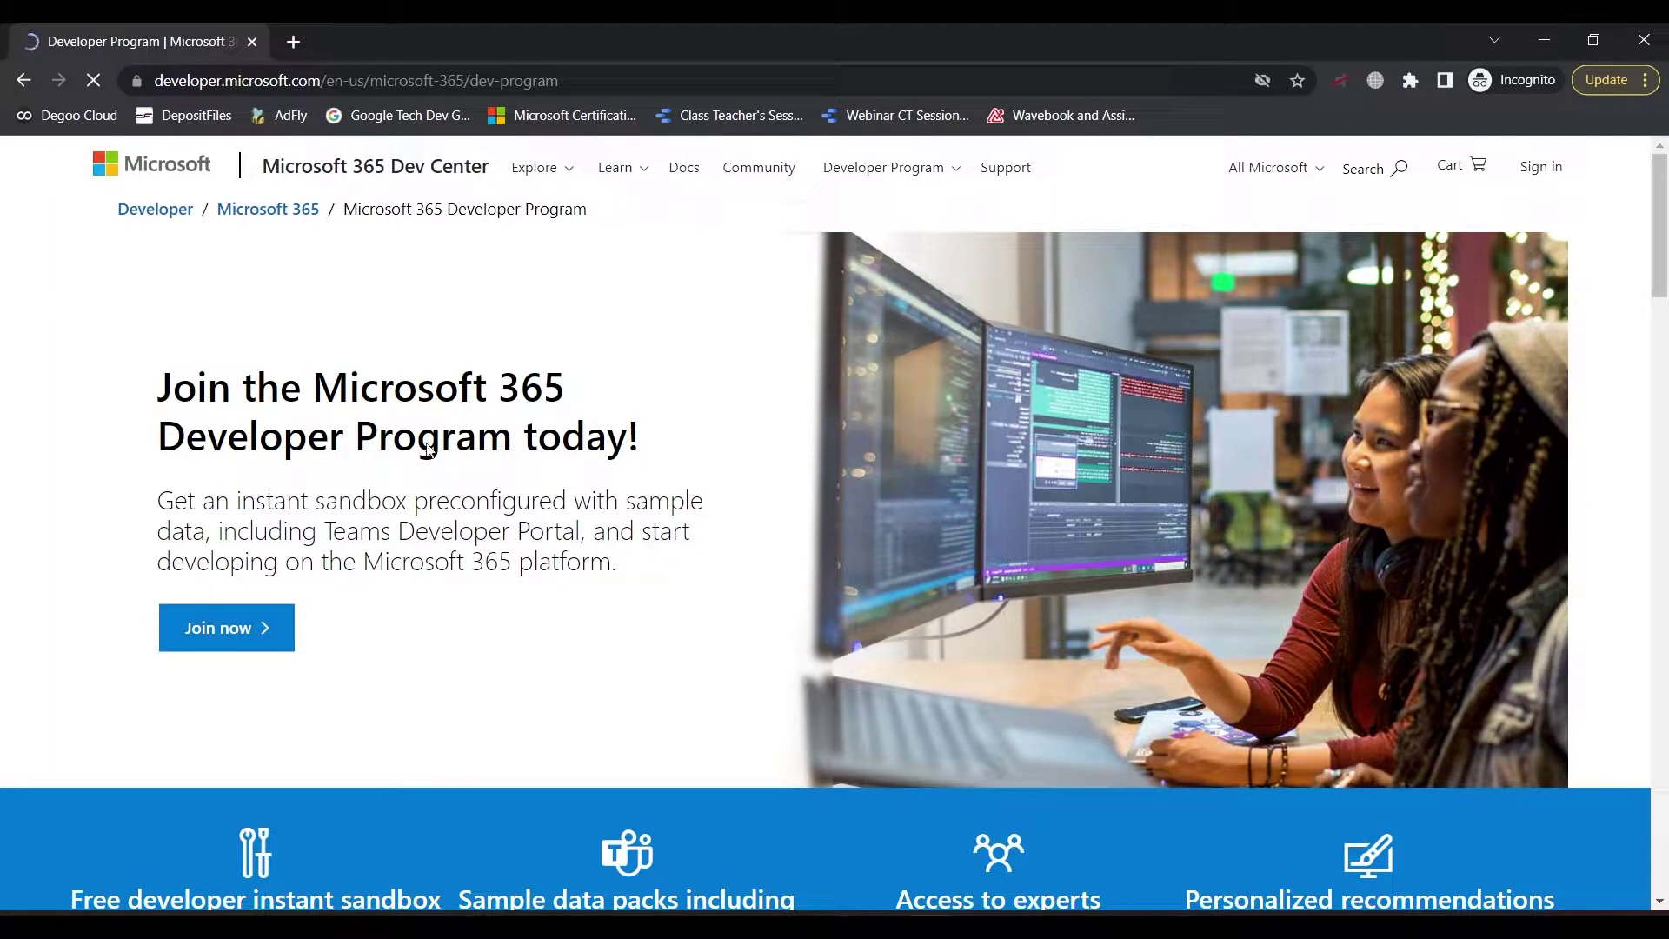
pyautogui.scroll(-1, 243, 475)
pyautogui.scroll(-1, 243, 476)
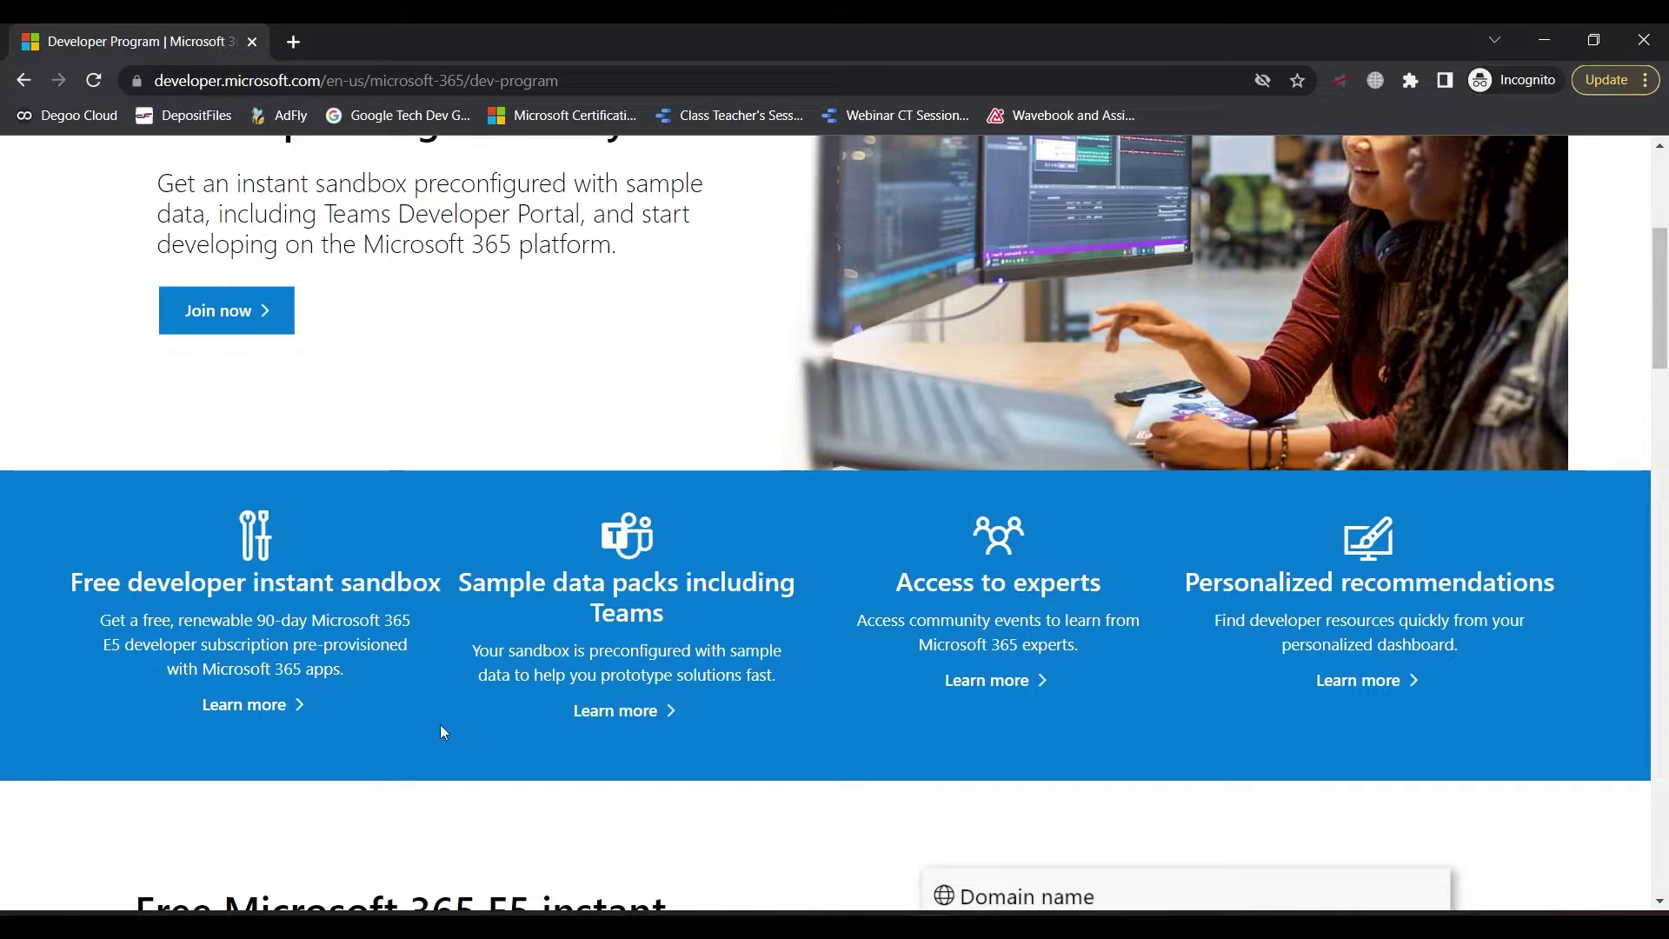
pyautogui.scroll(2, 430, 717)
pyautogui.scroll(1, 427, 721)
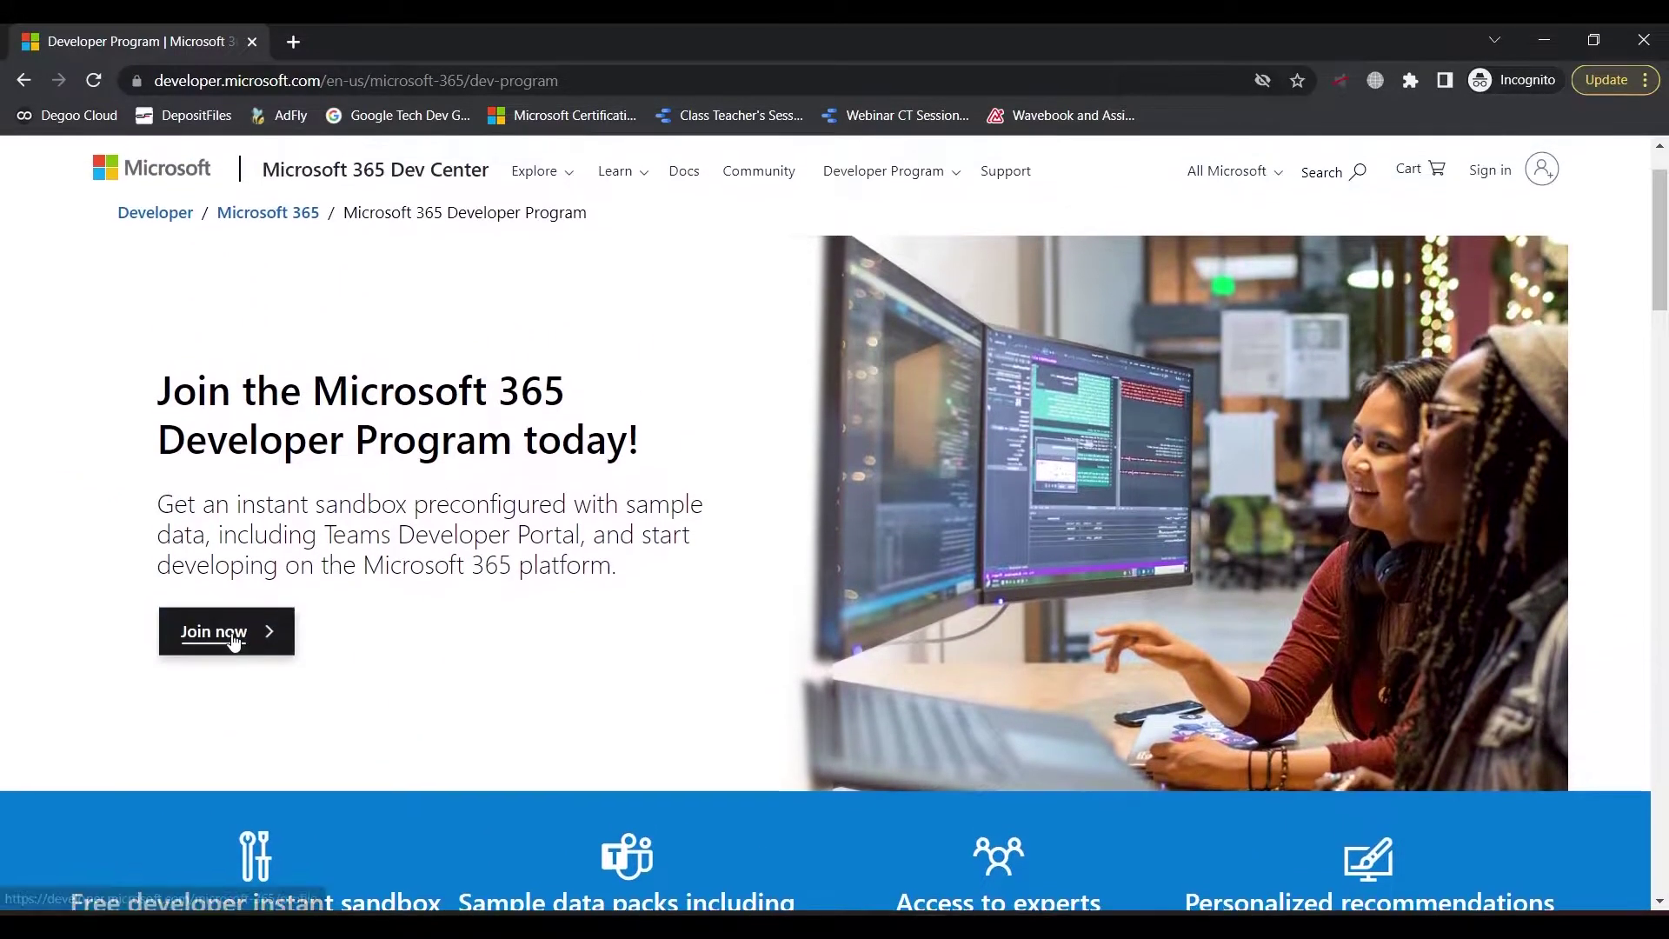
# - Choose Join now on the Microsoft 365 Developer Program page
pyautogui.click(225, 635)
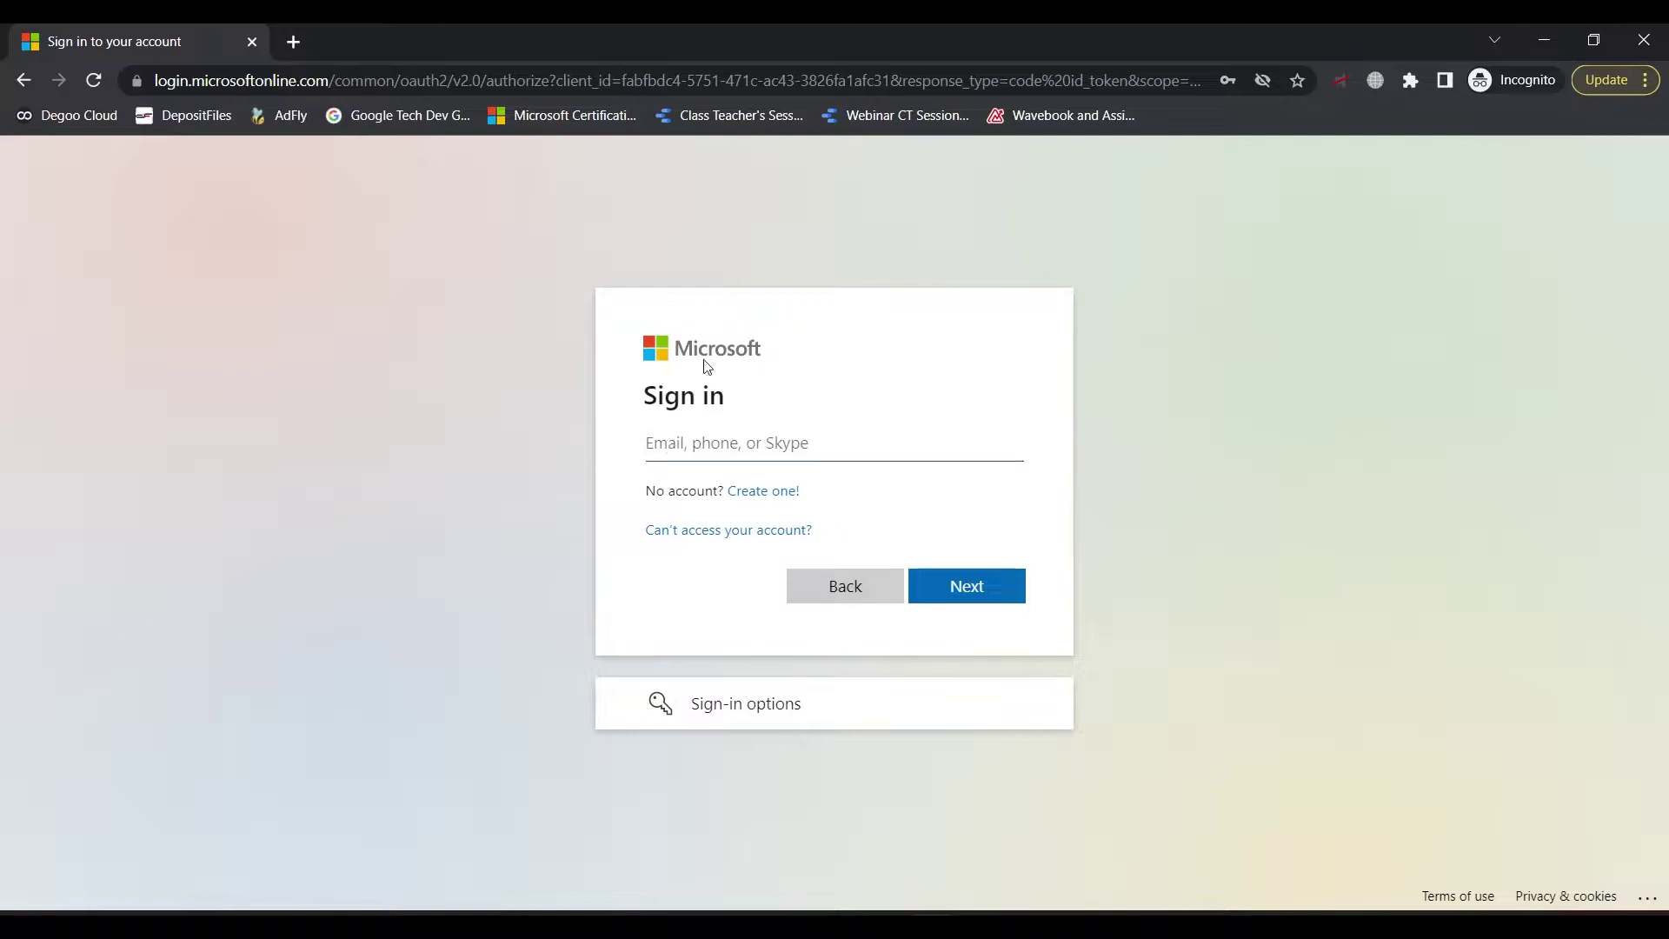
# - Start a new Microsoft account via 'Create one!' and submit its email address
pyautogui.click(694, 427)
pyautogui.click(769, 488)
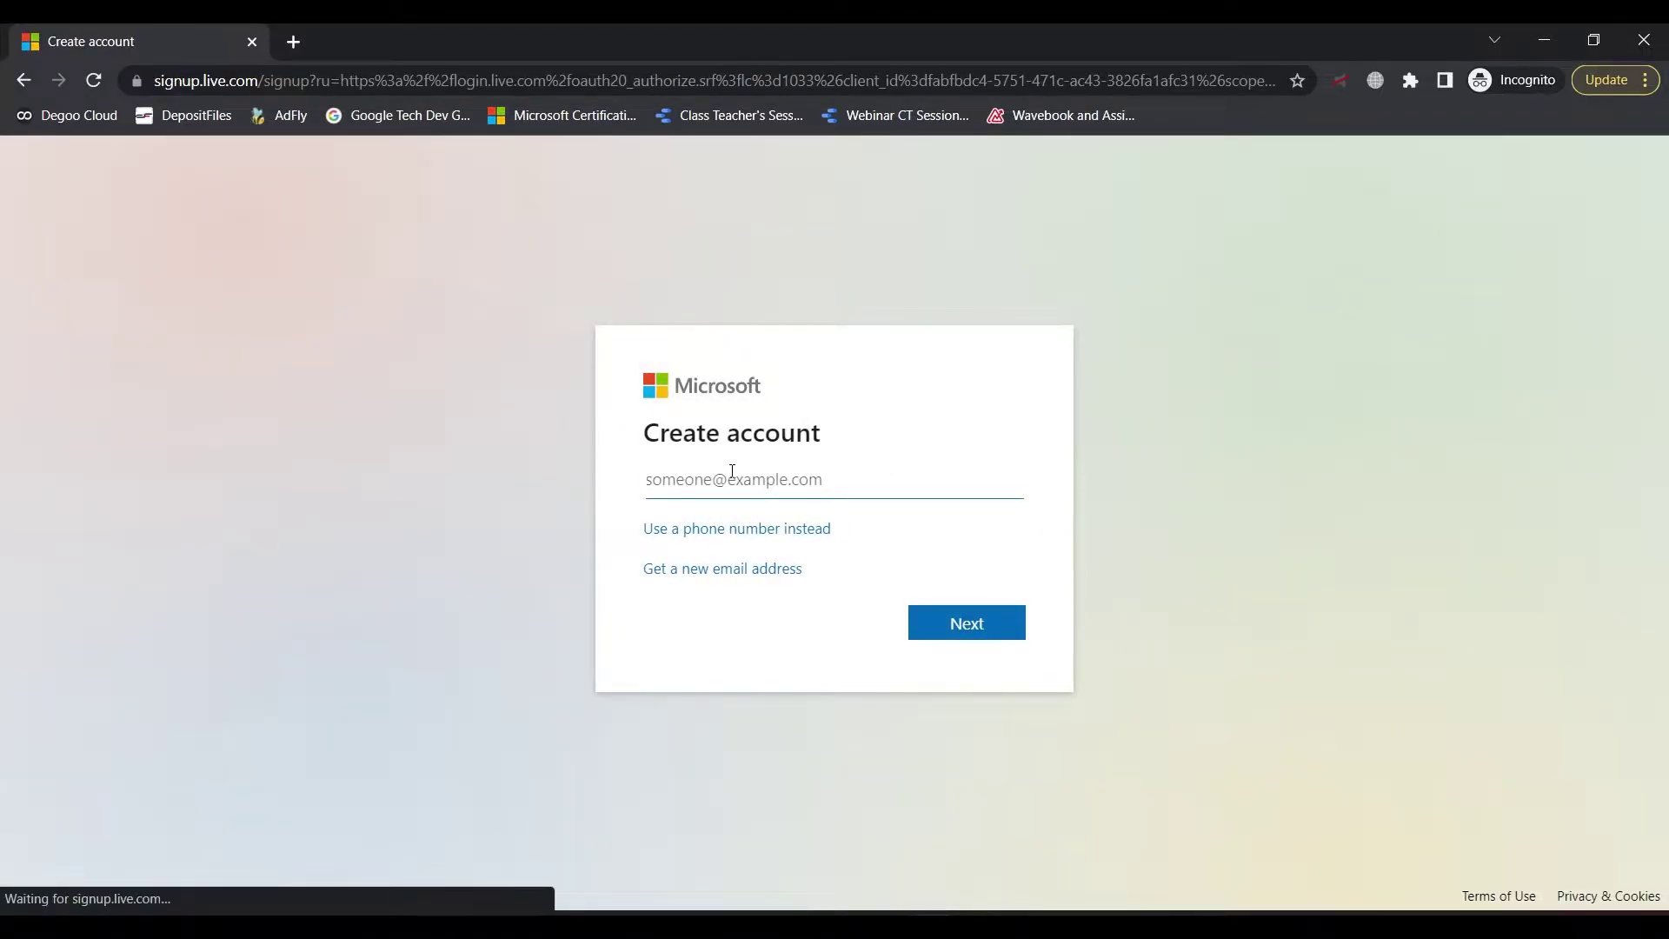
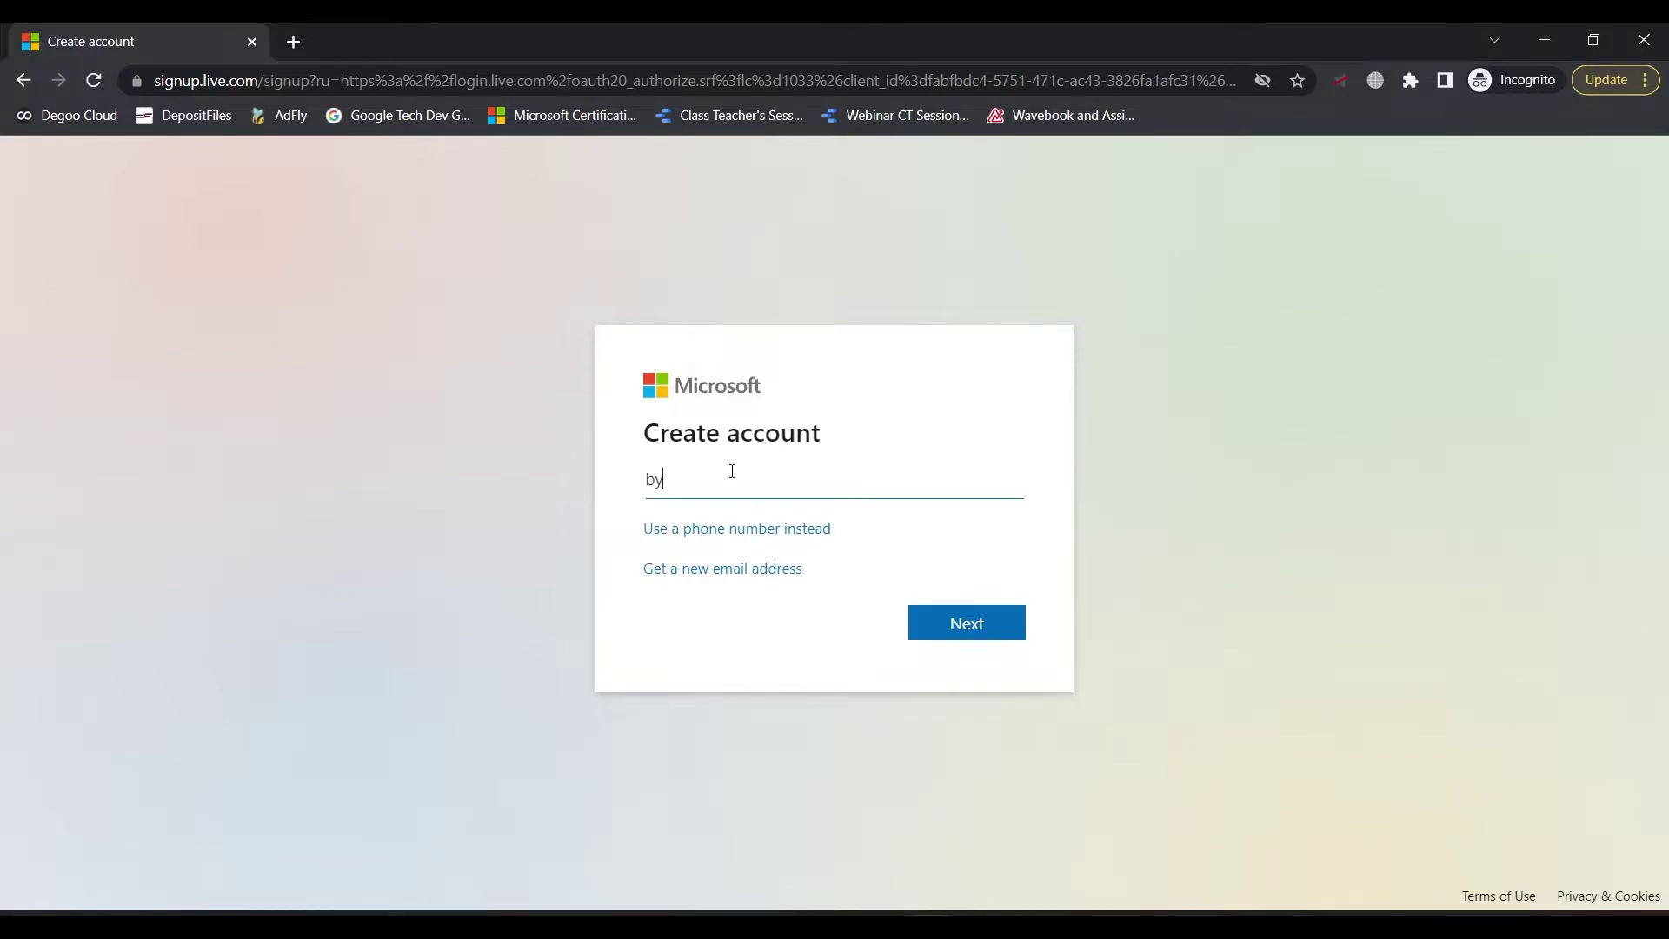
pyautogui.click(972, 634)
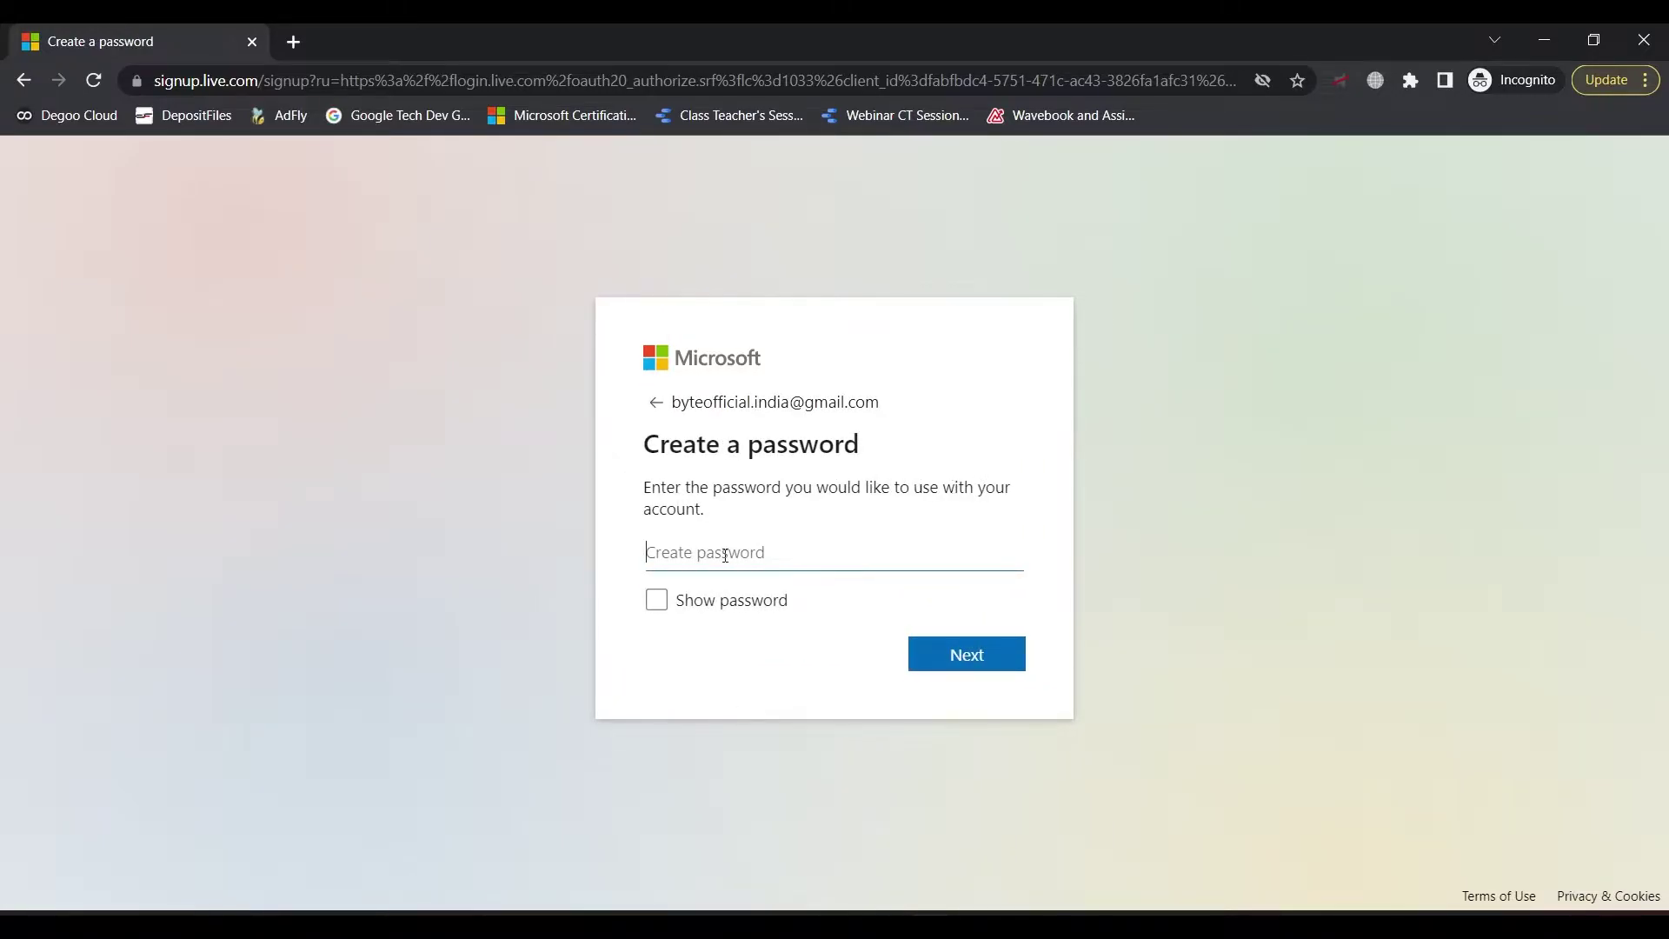
pyautogui.click(725, 555)
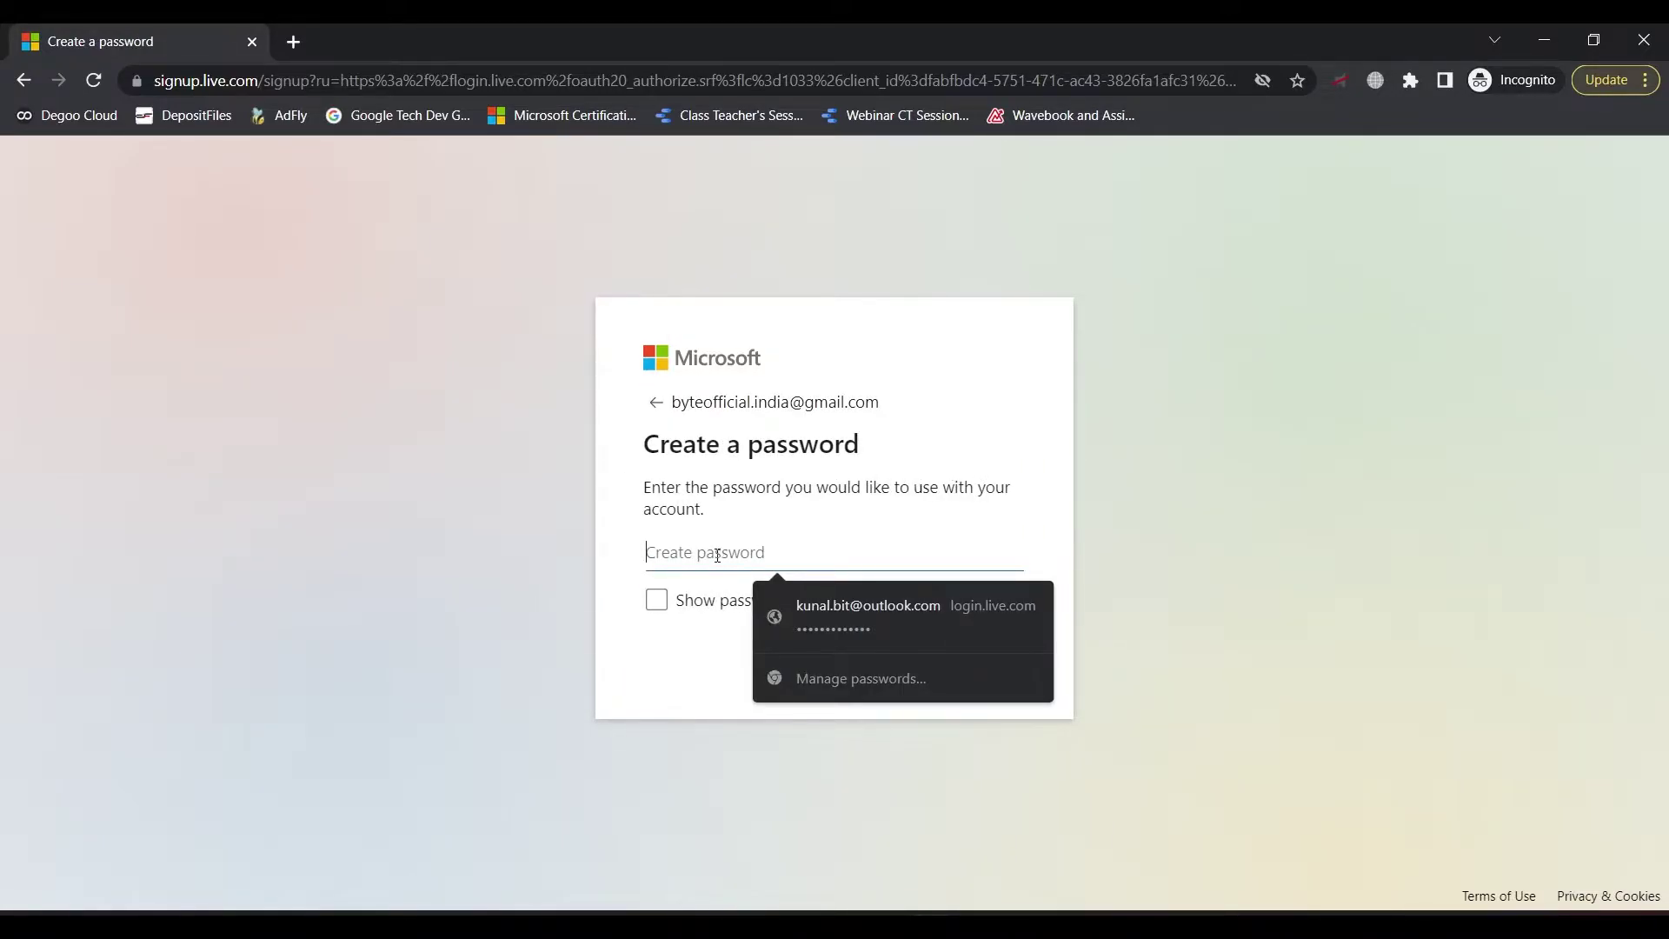
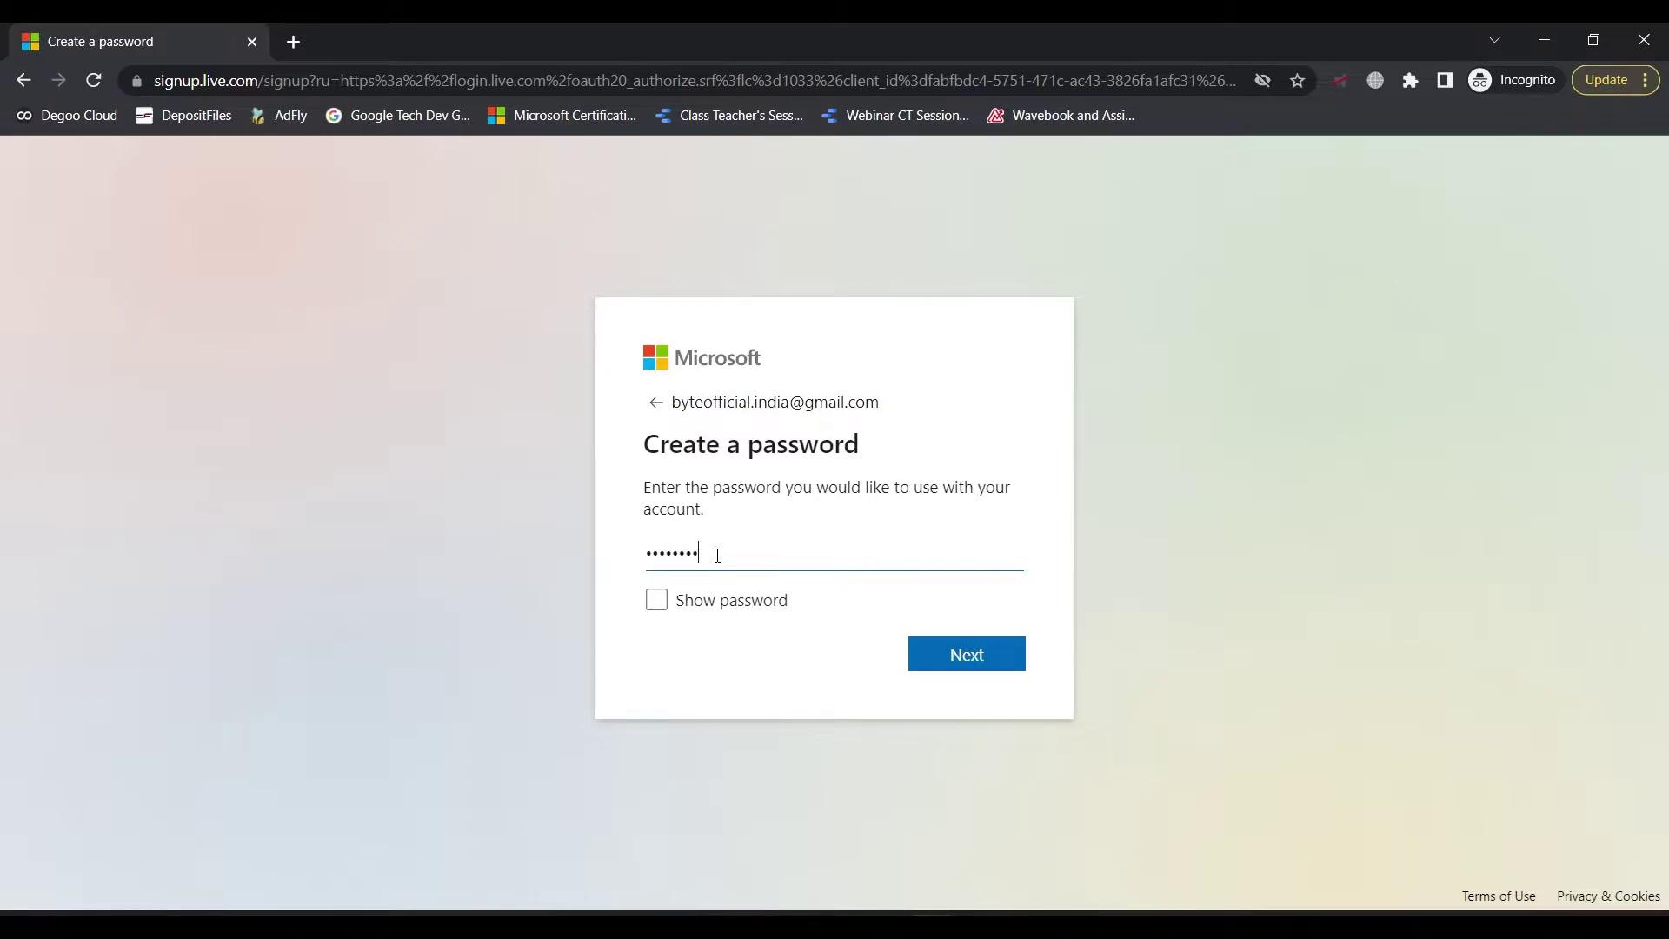
pyautogui.click(965, 657)
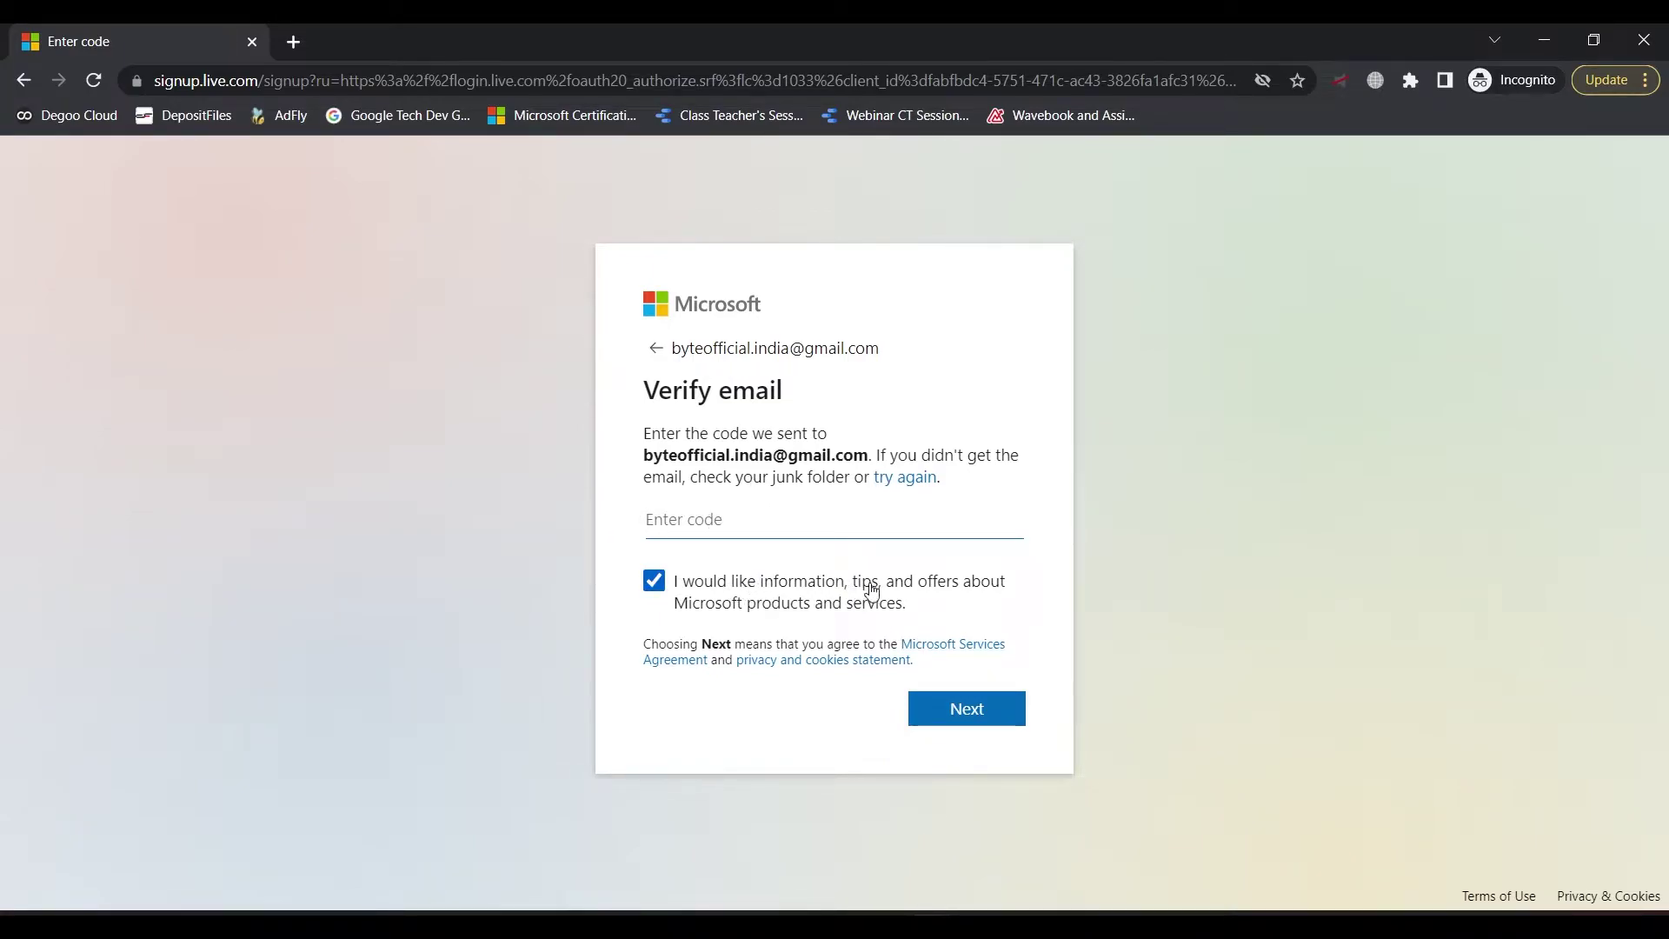
pyautogui.click(655, 582)
pyautogui.click(654, 583)
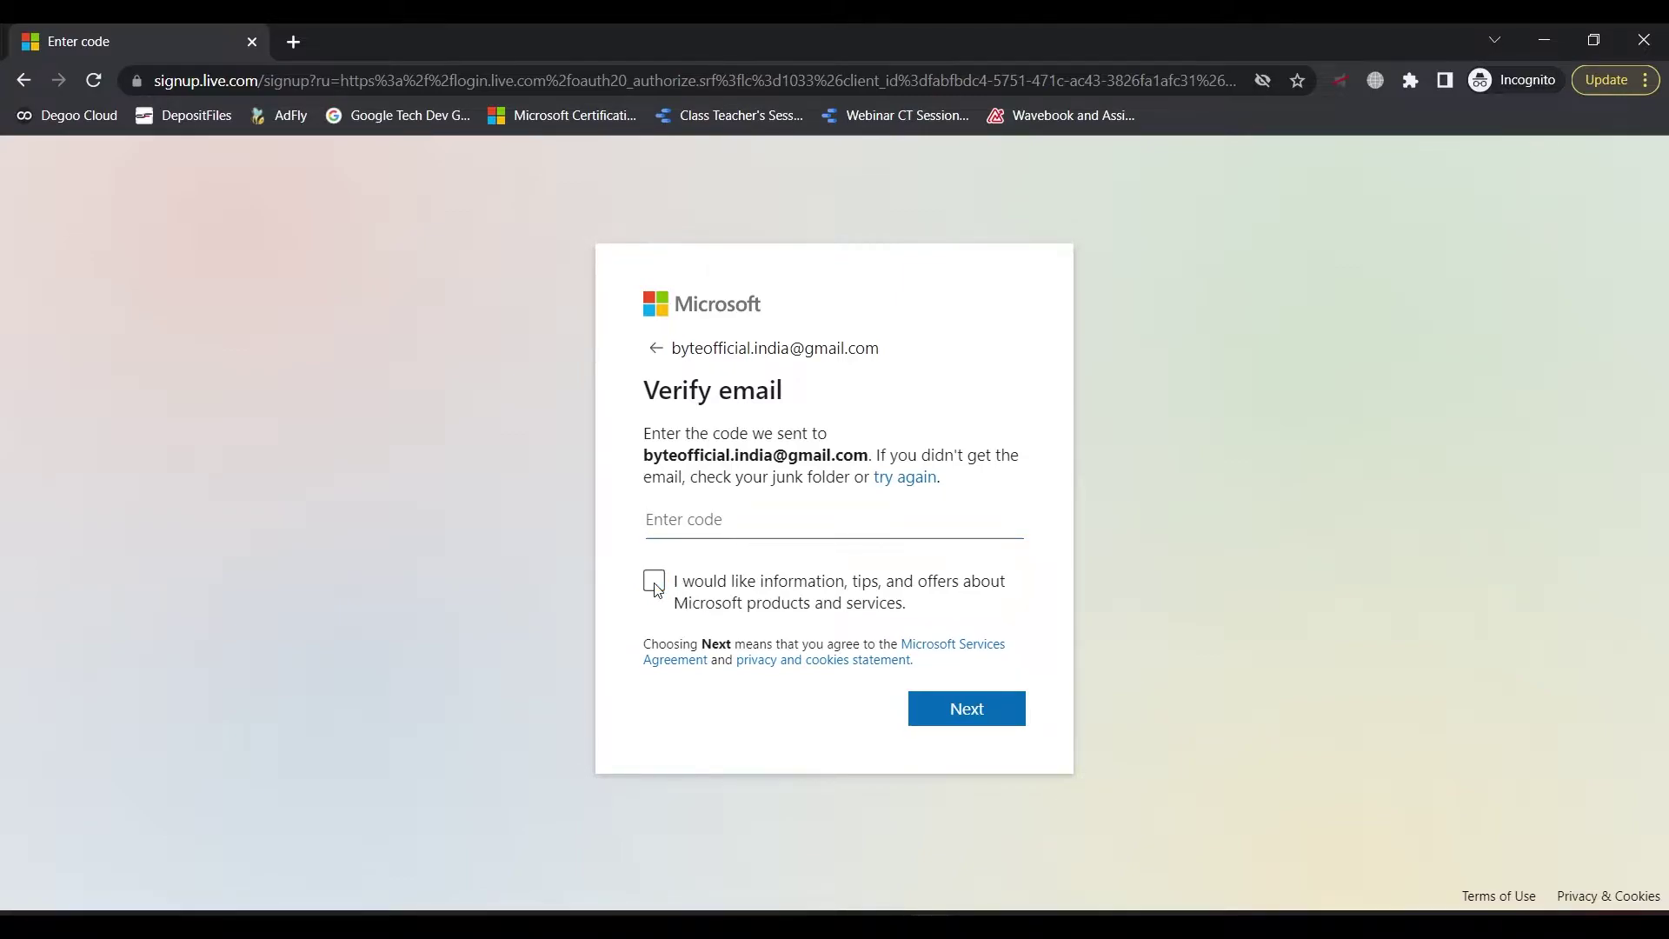
pyautogui.click(695, 521)
# - Submit the verification code and pass the robot check by picking the goat image
pyautogui.click(960, 711)
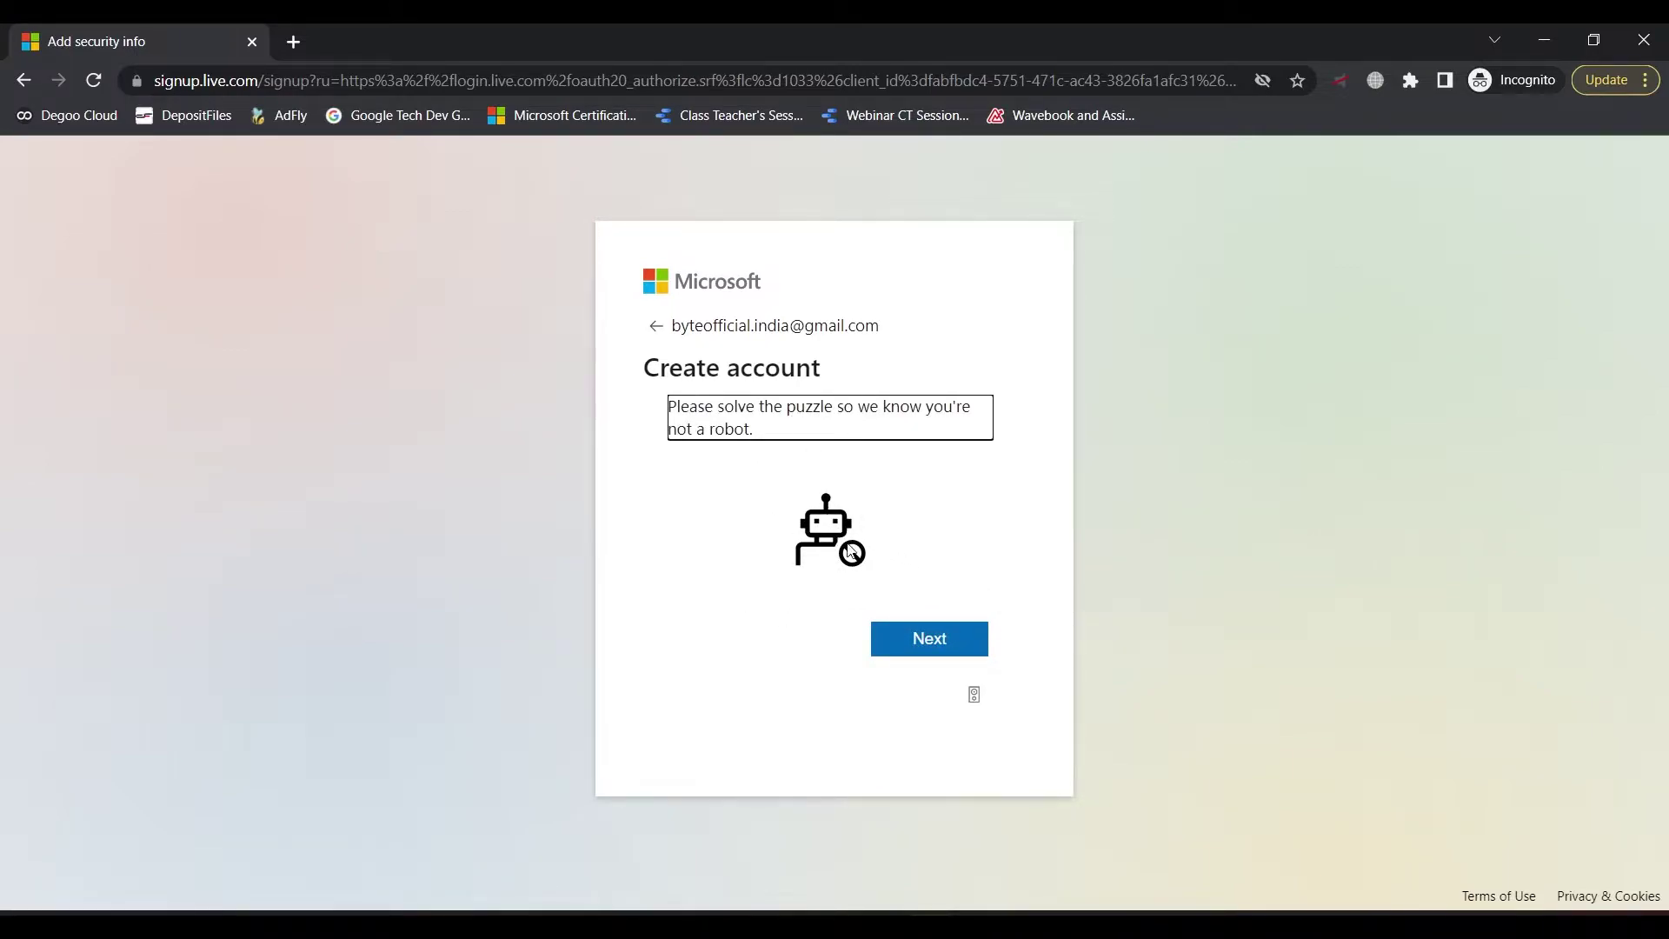
pyautogui.click(854, 553)
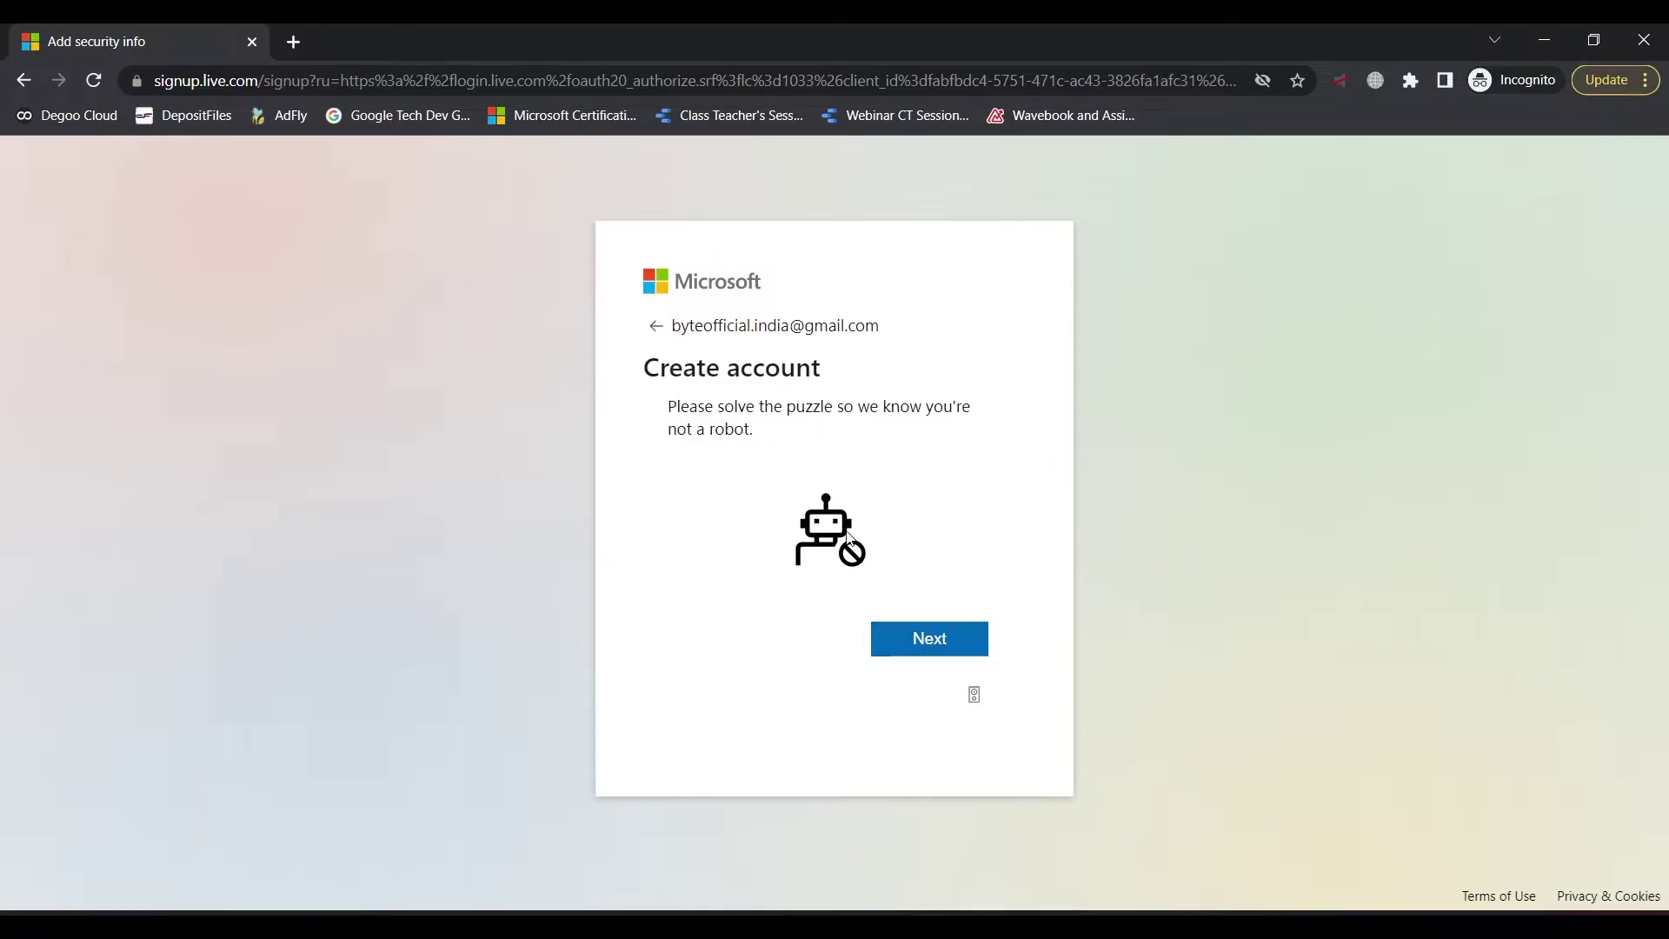
pyautogui.click(929, 643)
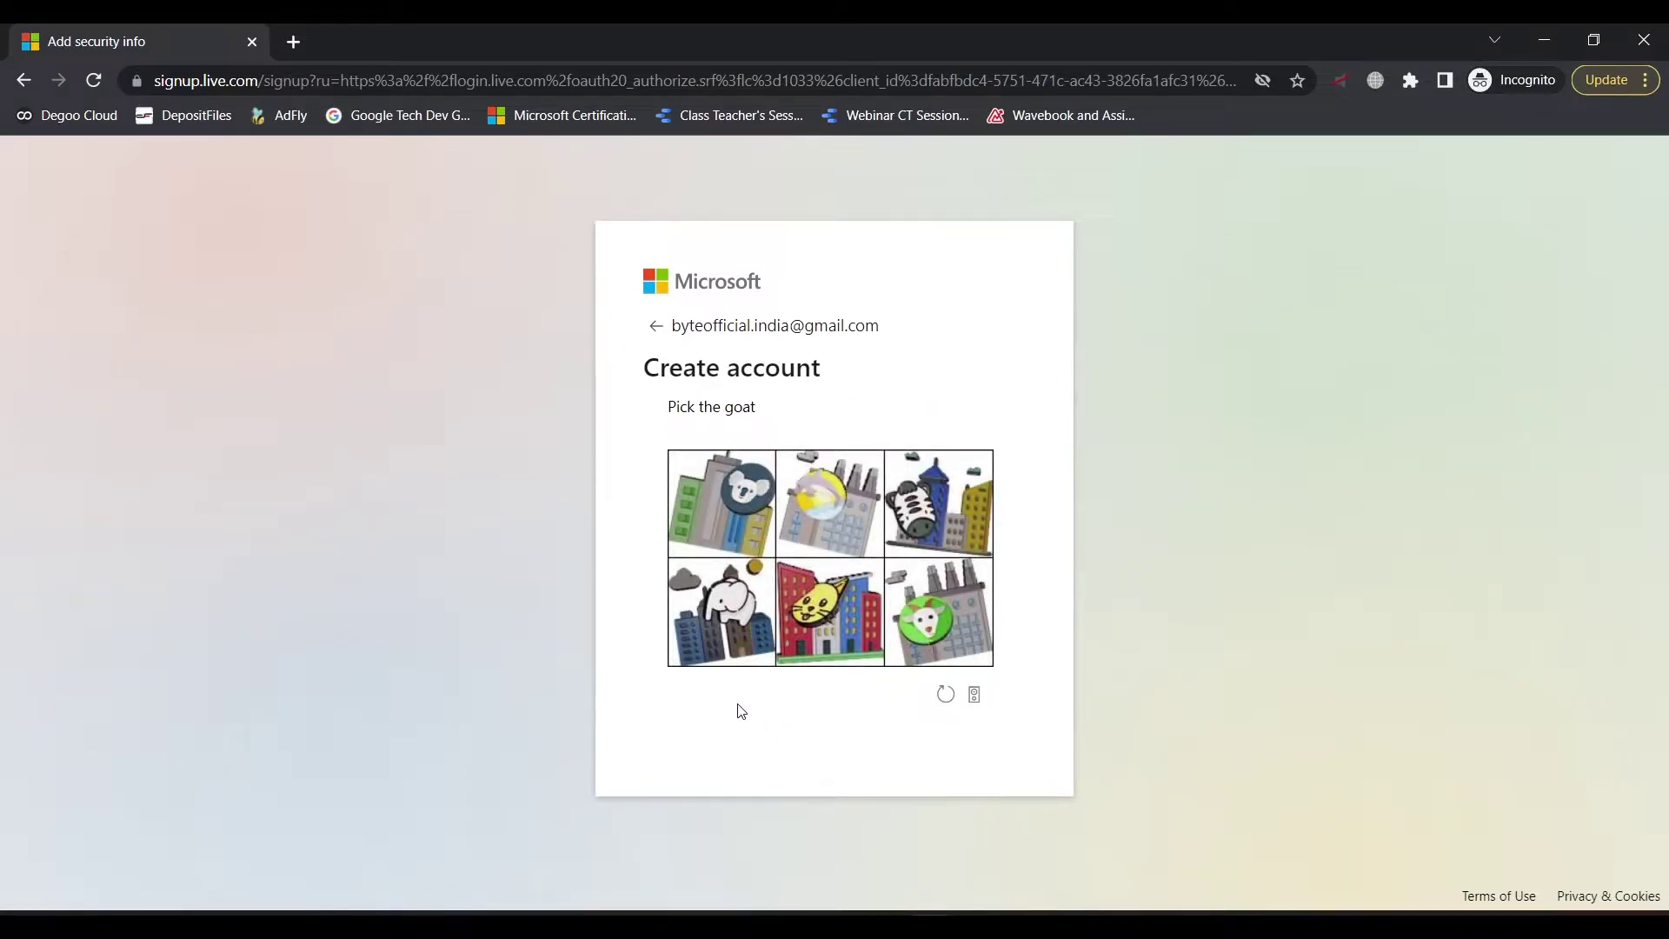
pyautogui.click(931, 622)
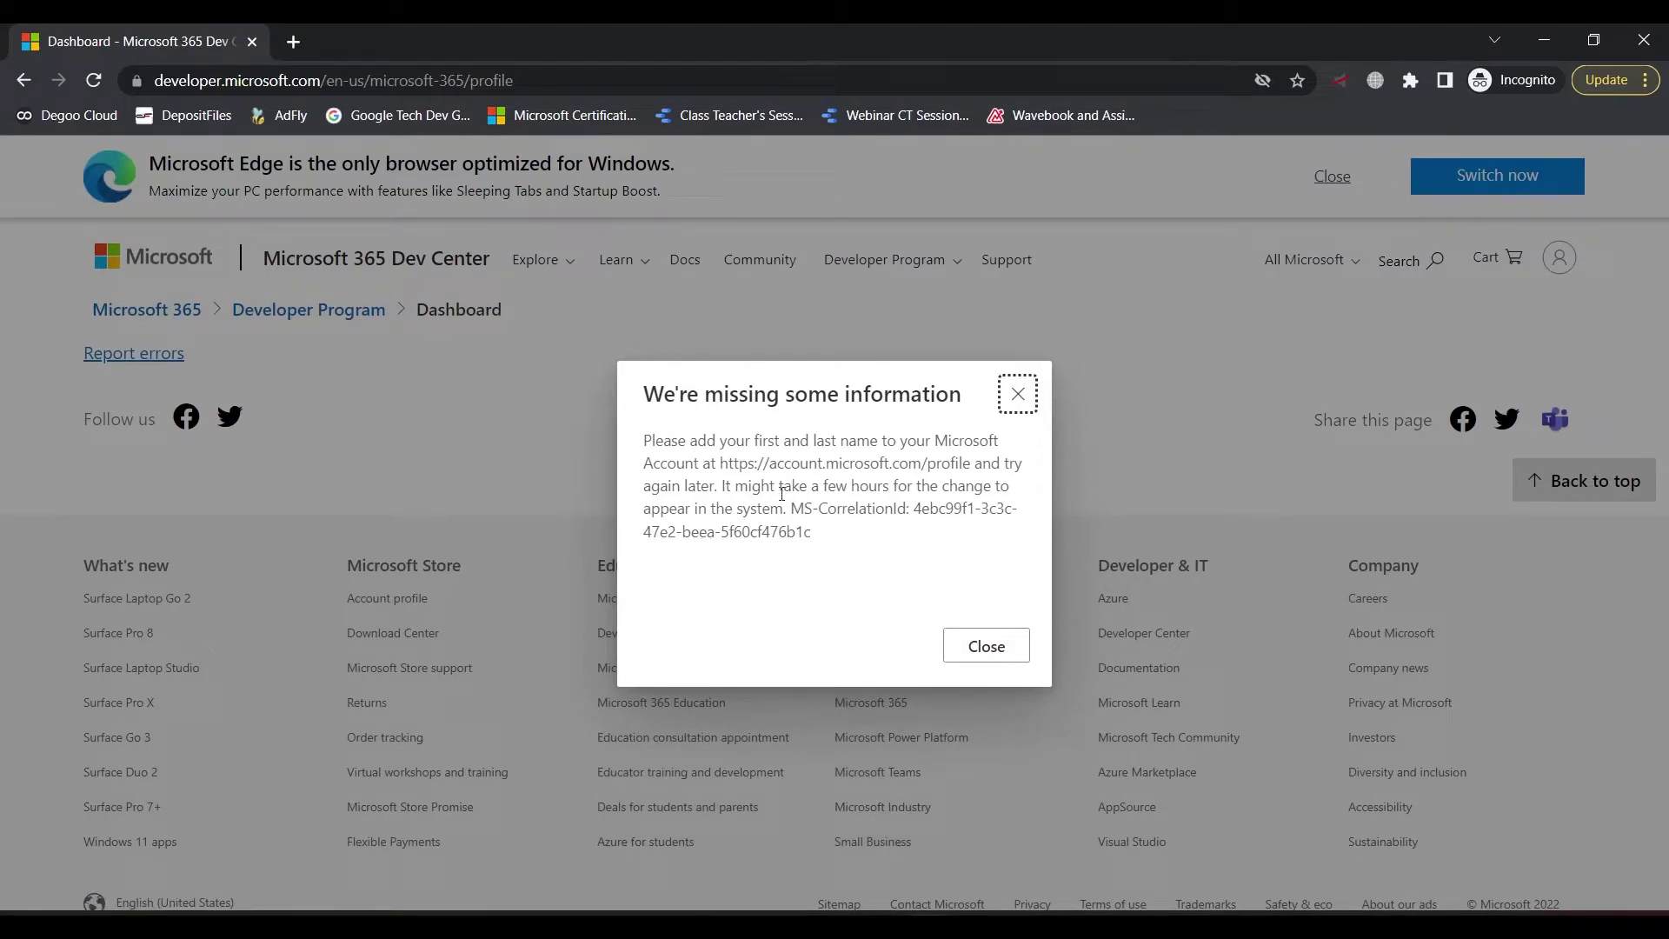
# - Close the 'We're missing some information' notice to reach the account profile page
pyautogui.click(989, 652)
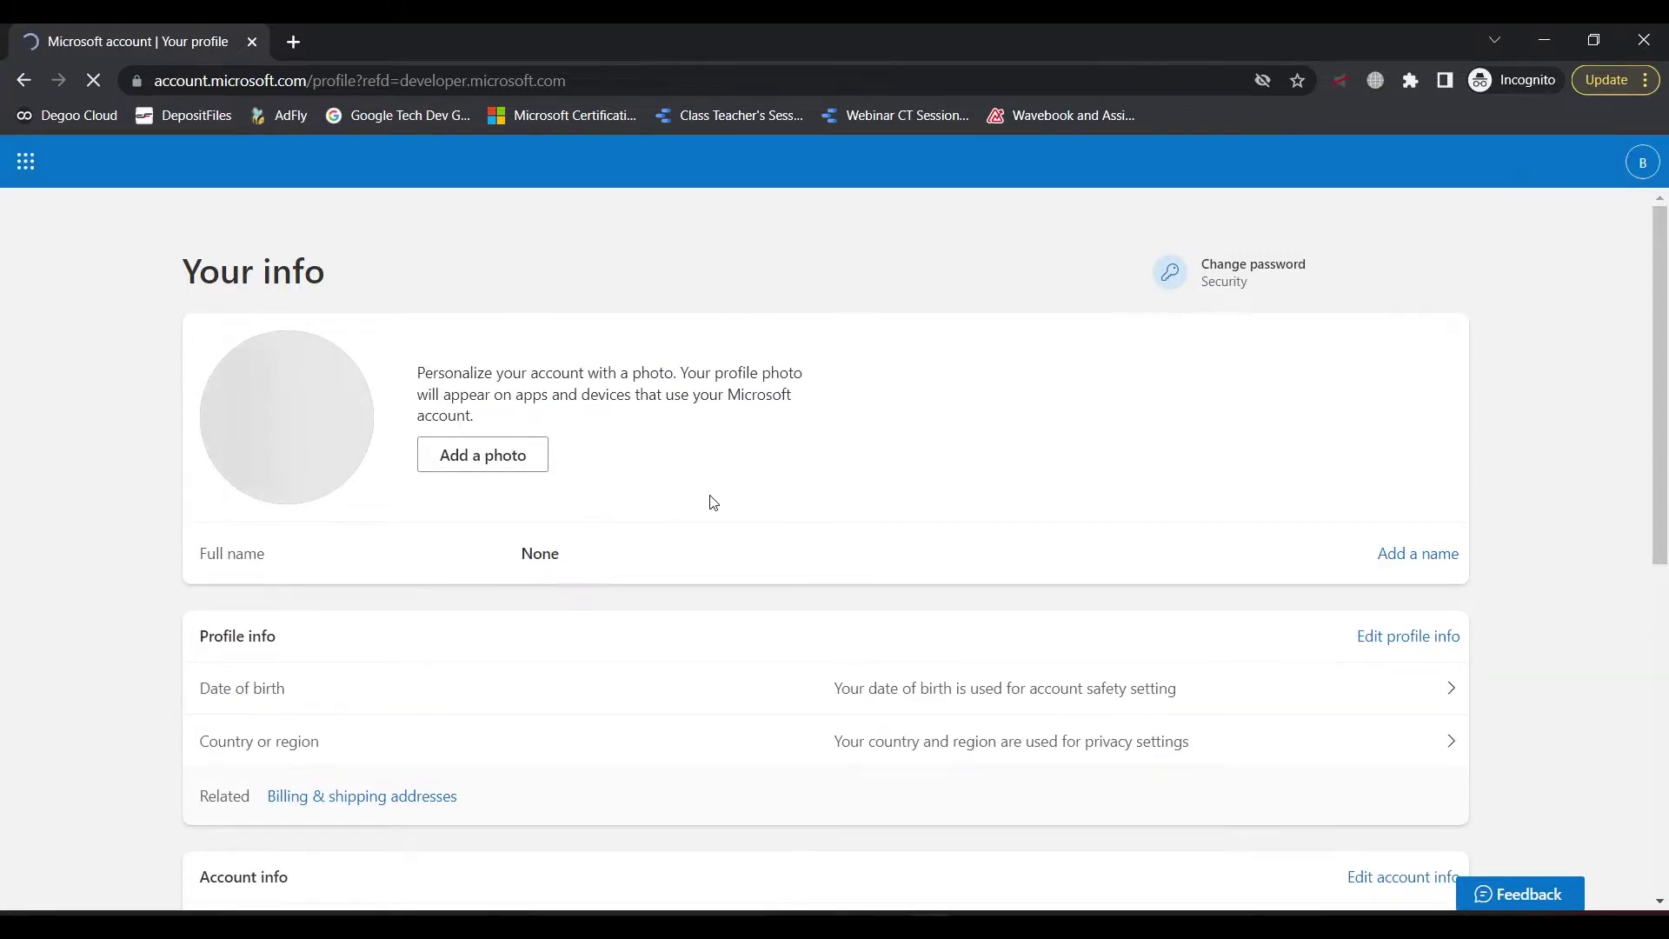
# - In a new tab, search 'Microsoft 365 Developer Plan' and retry Join now on the Developer Program page
pyautogui.click(296, 43)
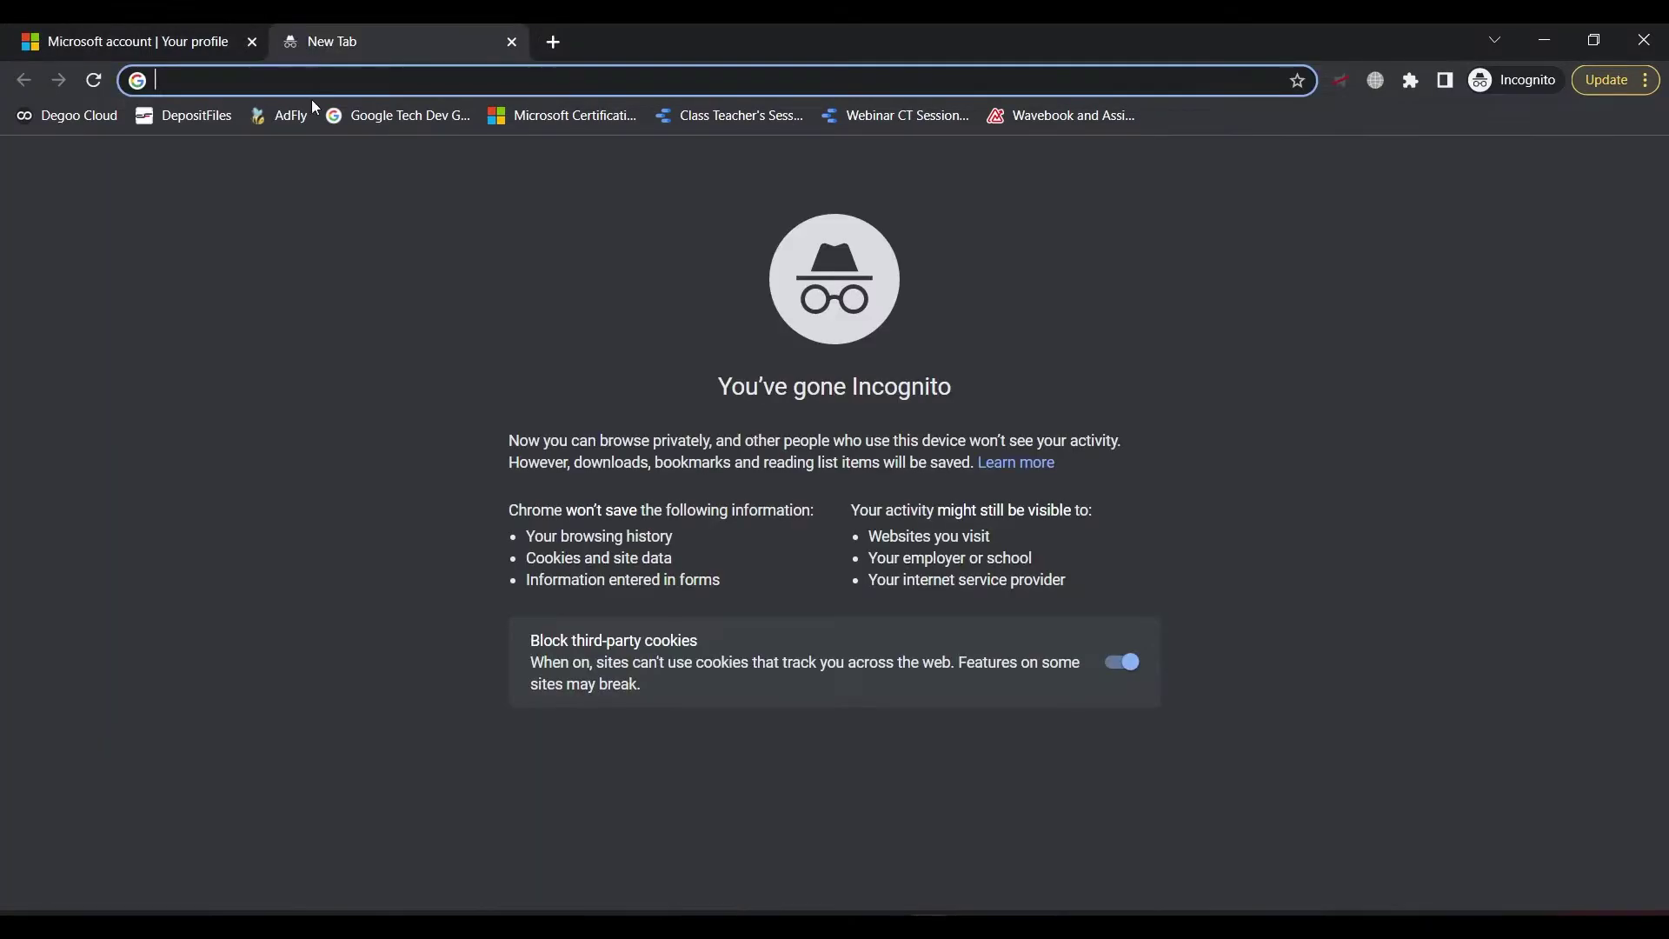
pyautogui.write('Mic')
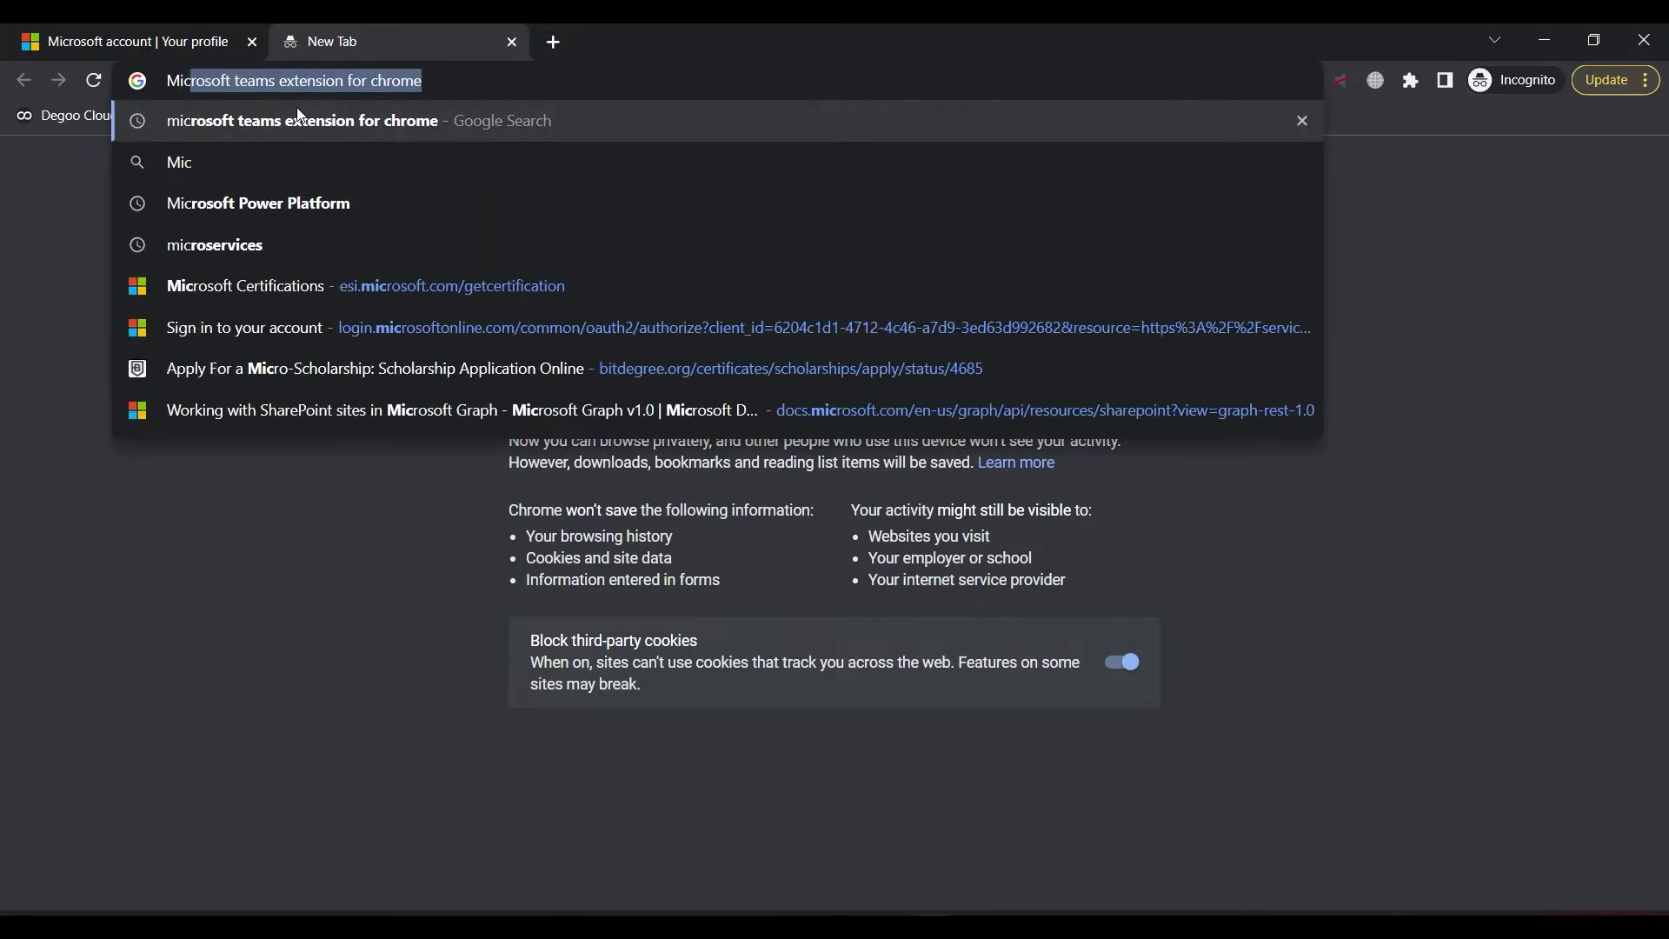
pyautogui.write('rosoft')
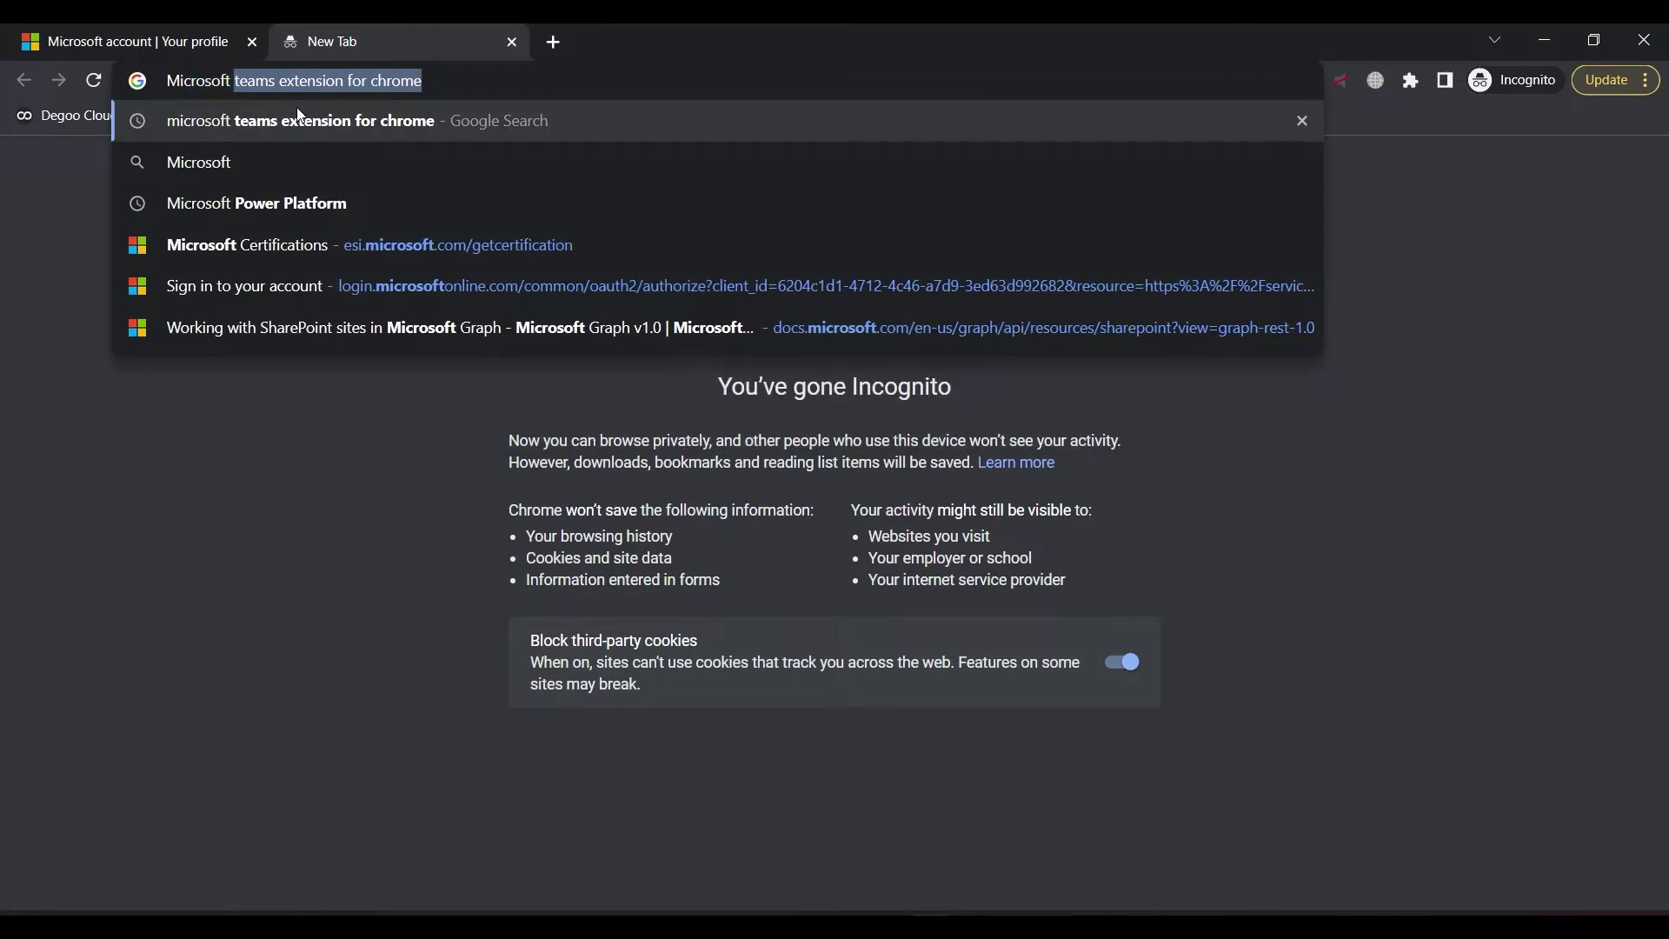
pyautogui.write(' 365 D')
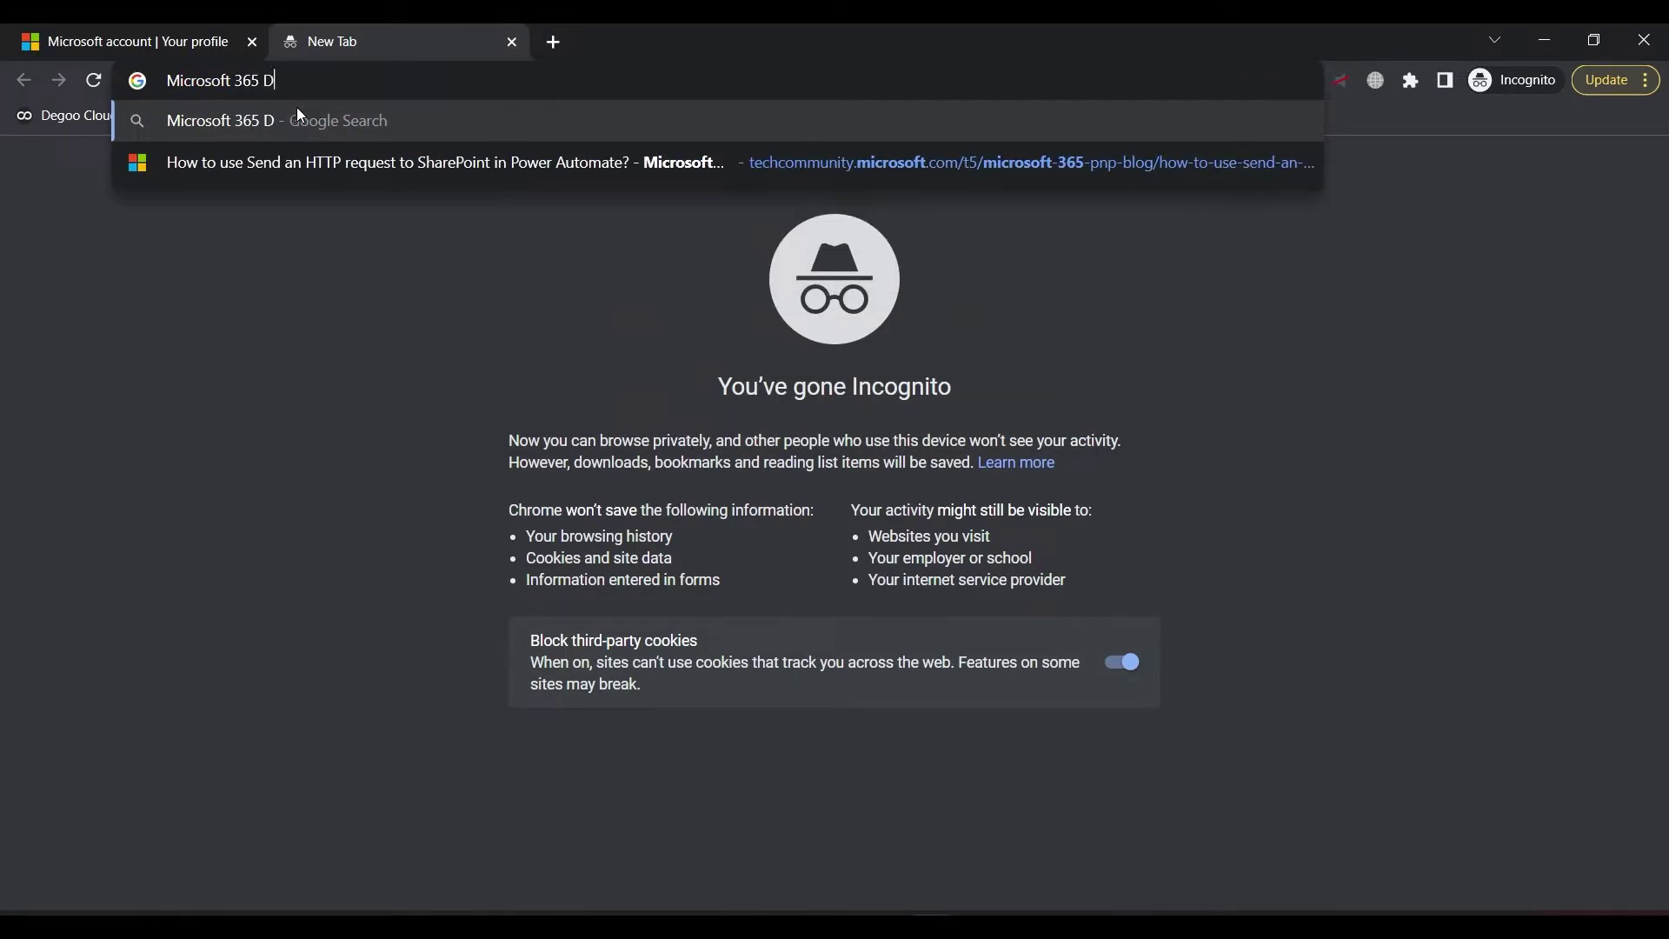
pyautogui.write('eveloper Plan')
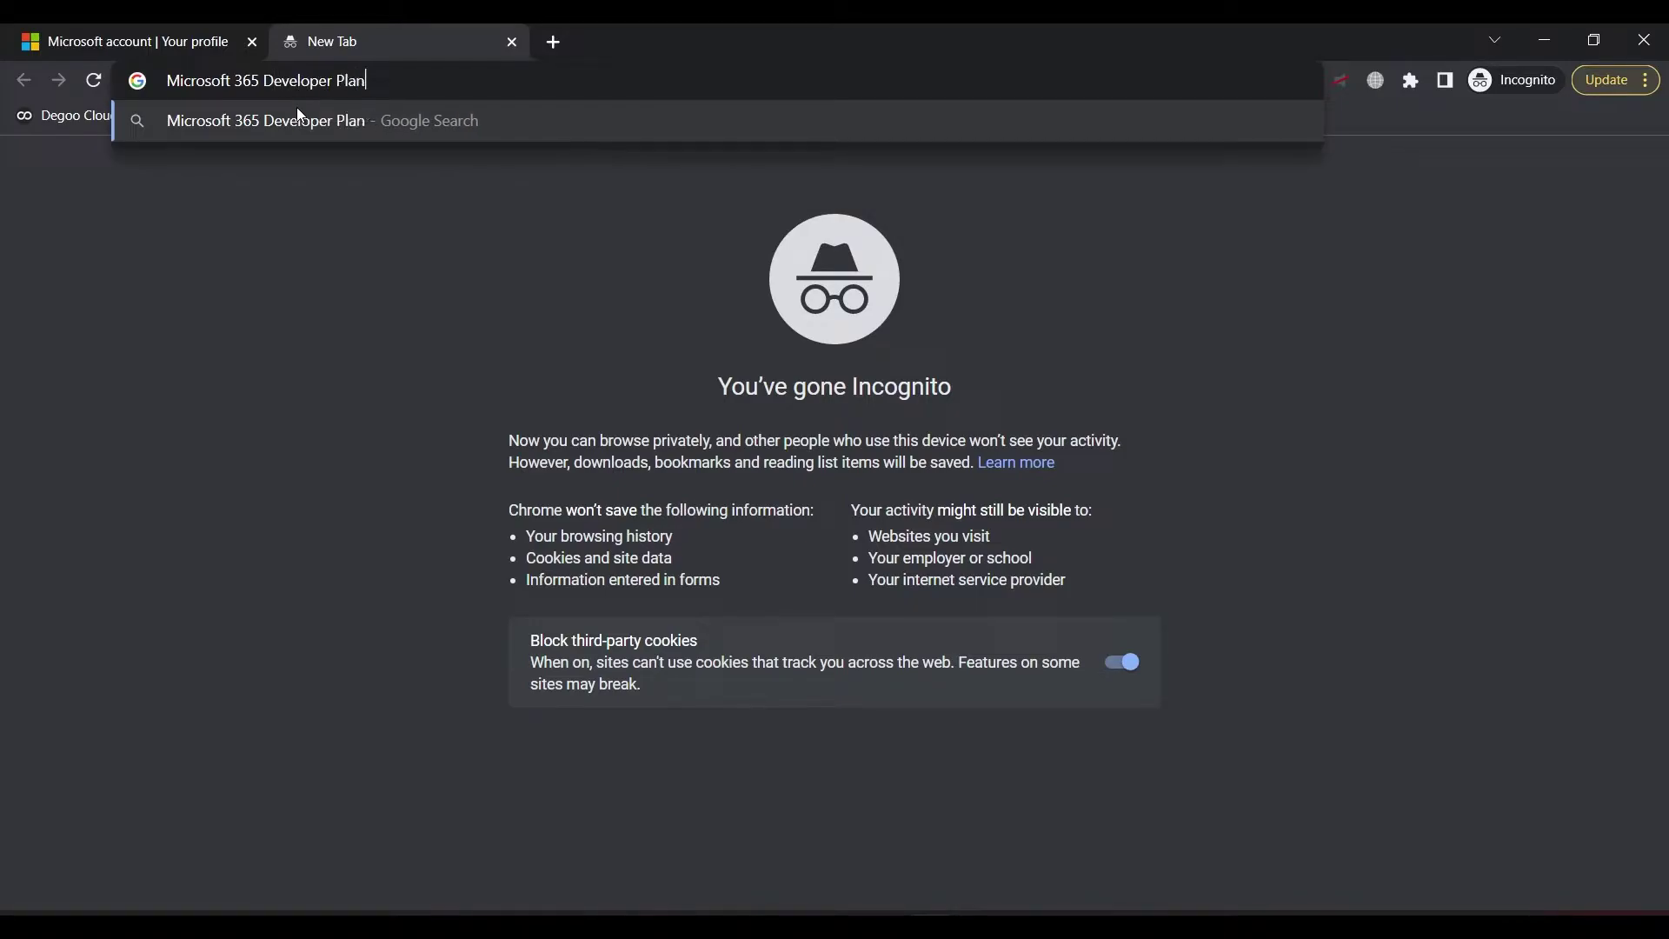
pyautogui.press('Return')
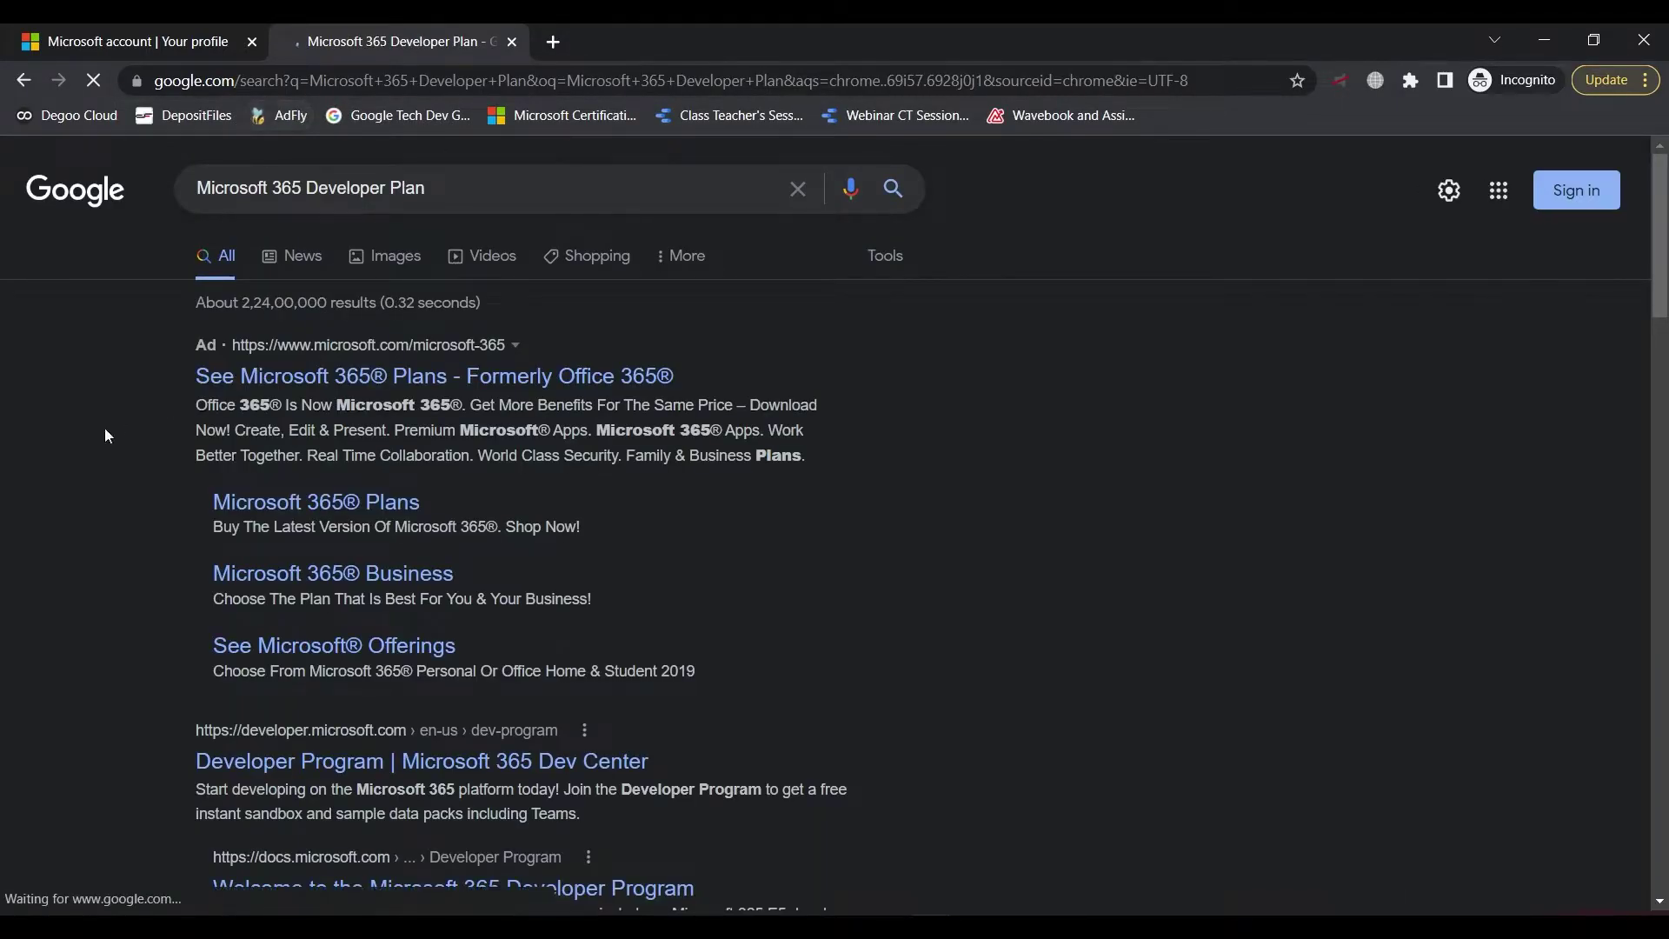
pyautogui.scroll(-1, 104, 428)
pyautogui.scroll(-2, 90, 568)
pyautogui.click(378, 439)
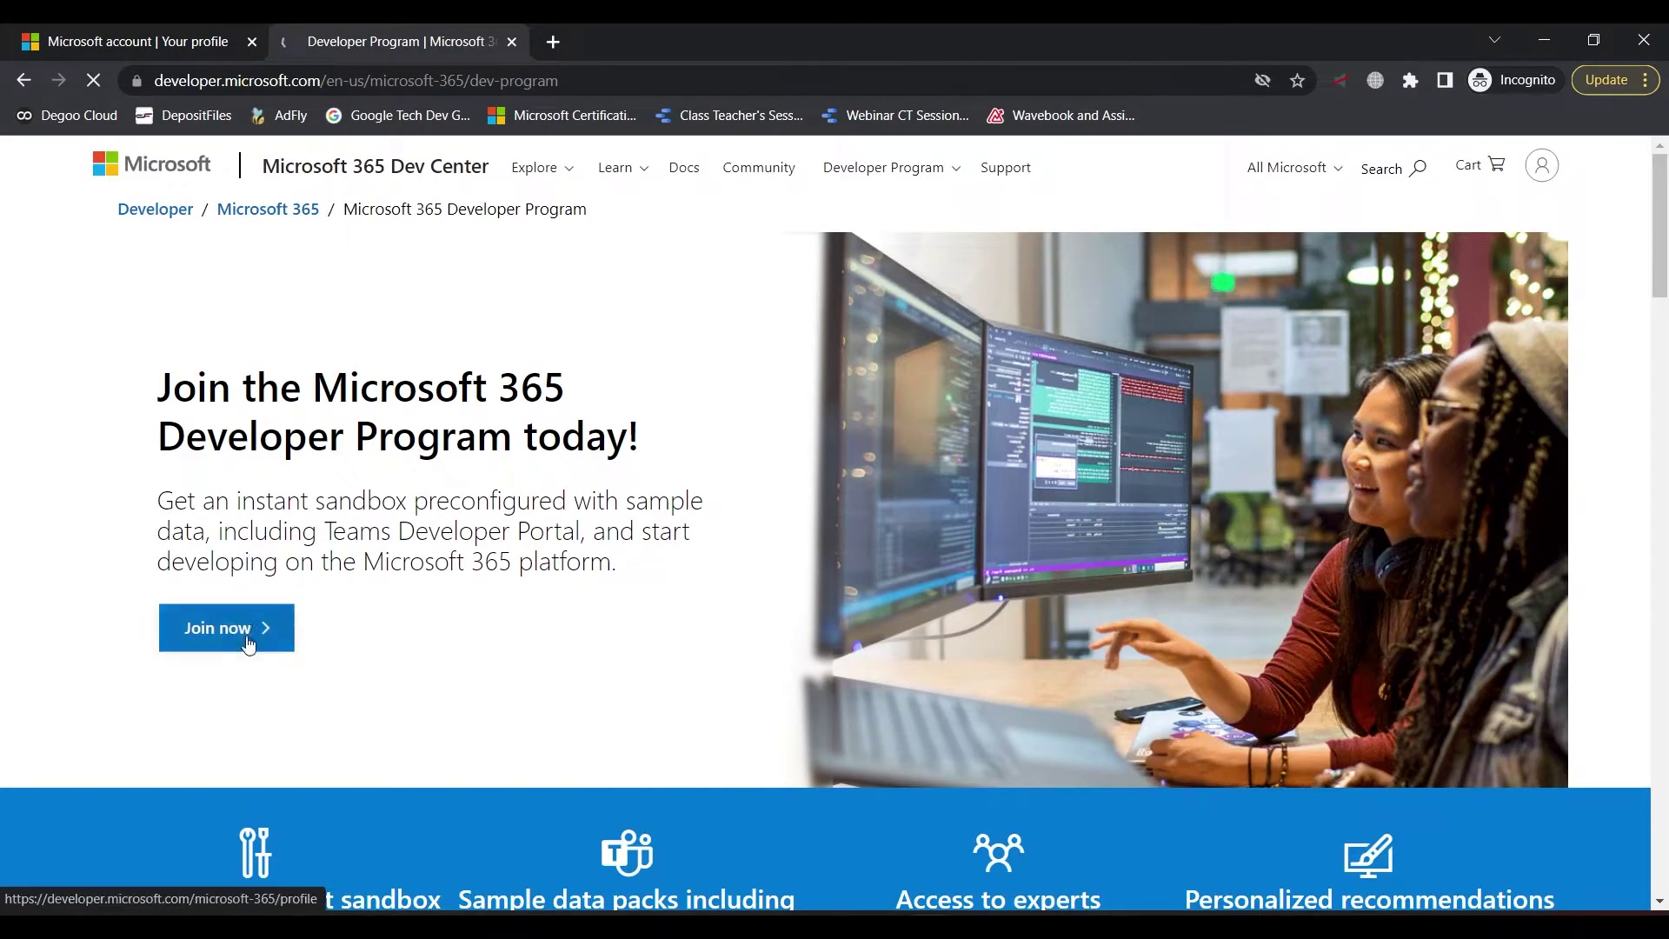
pyautogui.click(248, 644)
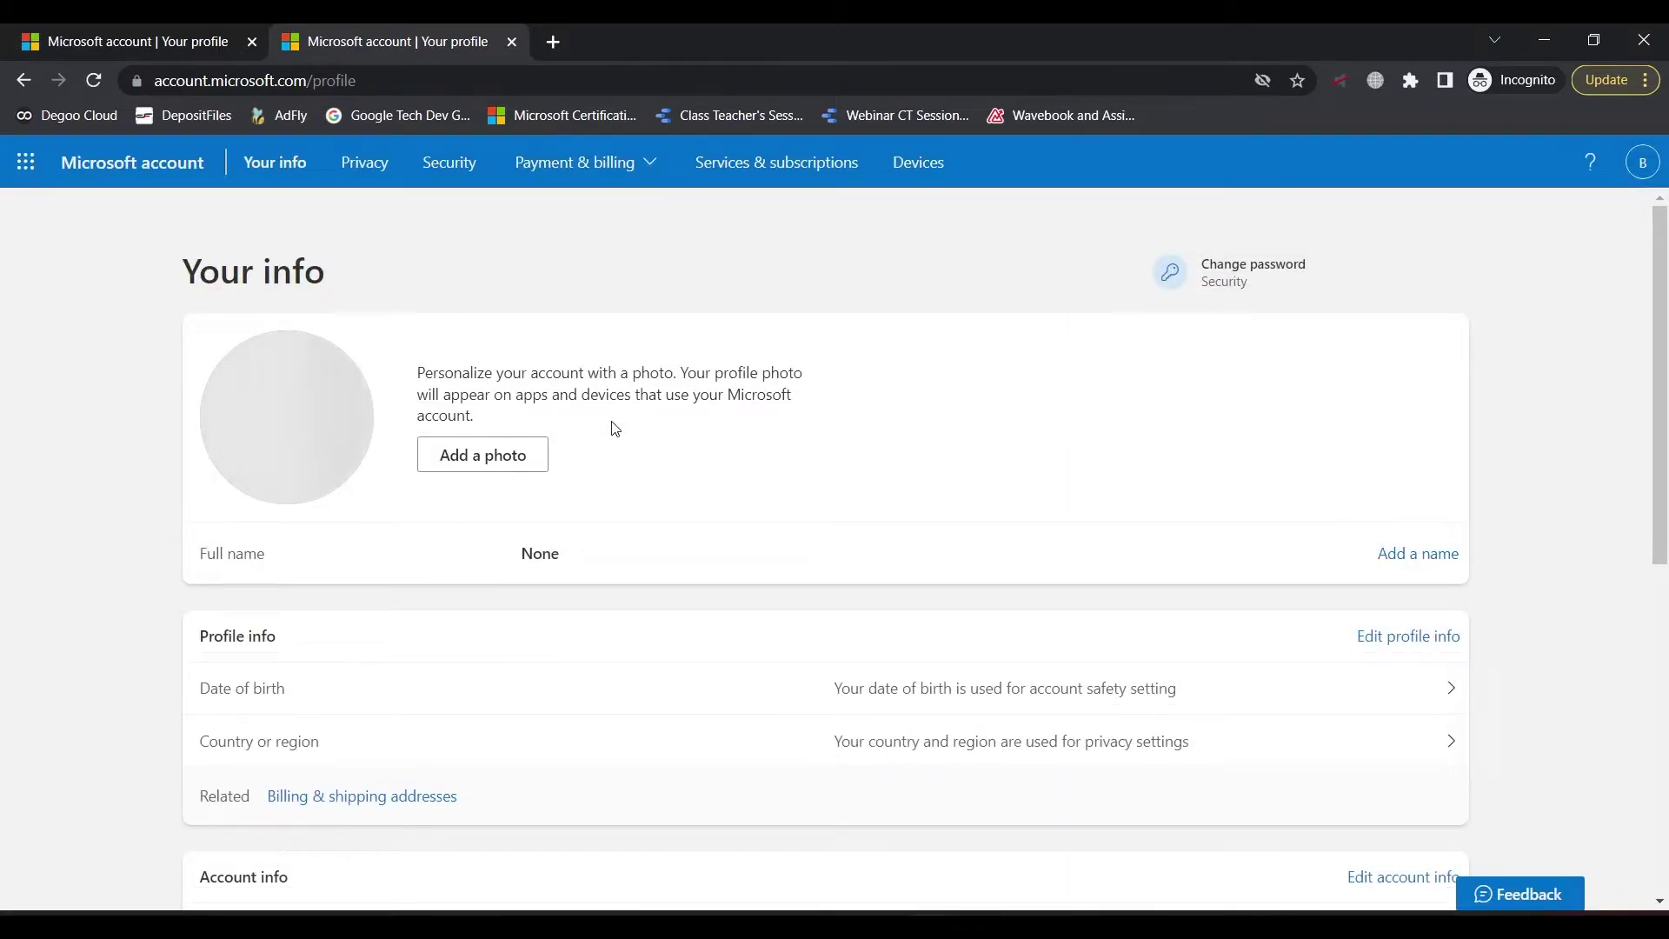
# - Save the profile name as Byte Official after entering the last name, first name and captcha
pyautogui.click(1383, 554)
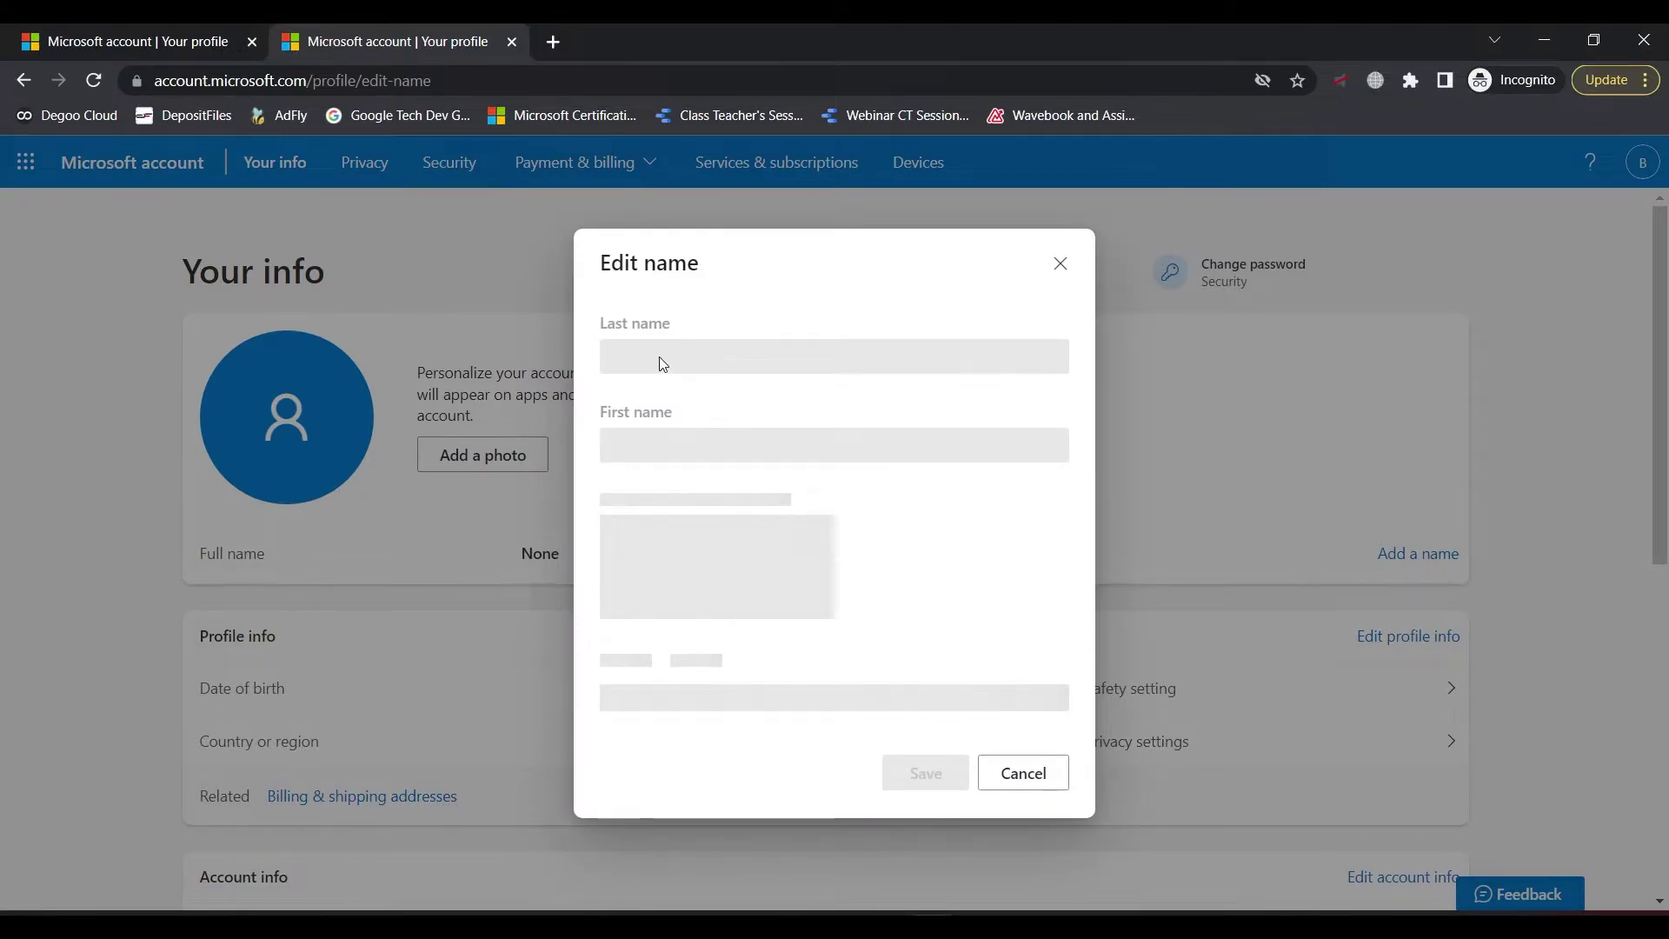
pyautogui.click(658, 435)
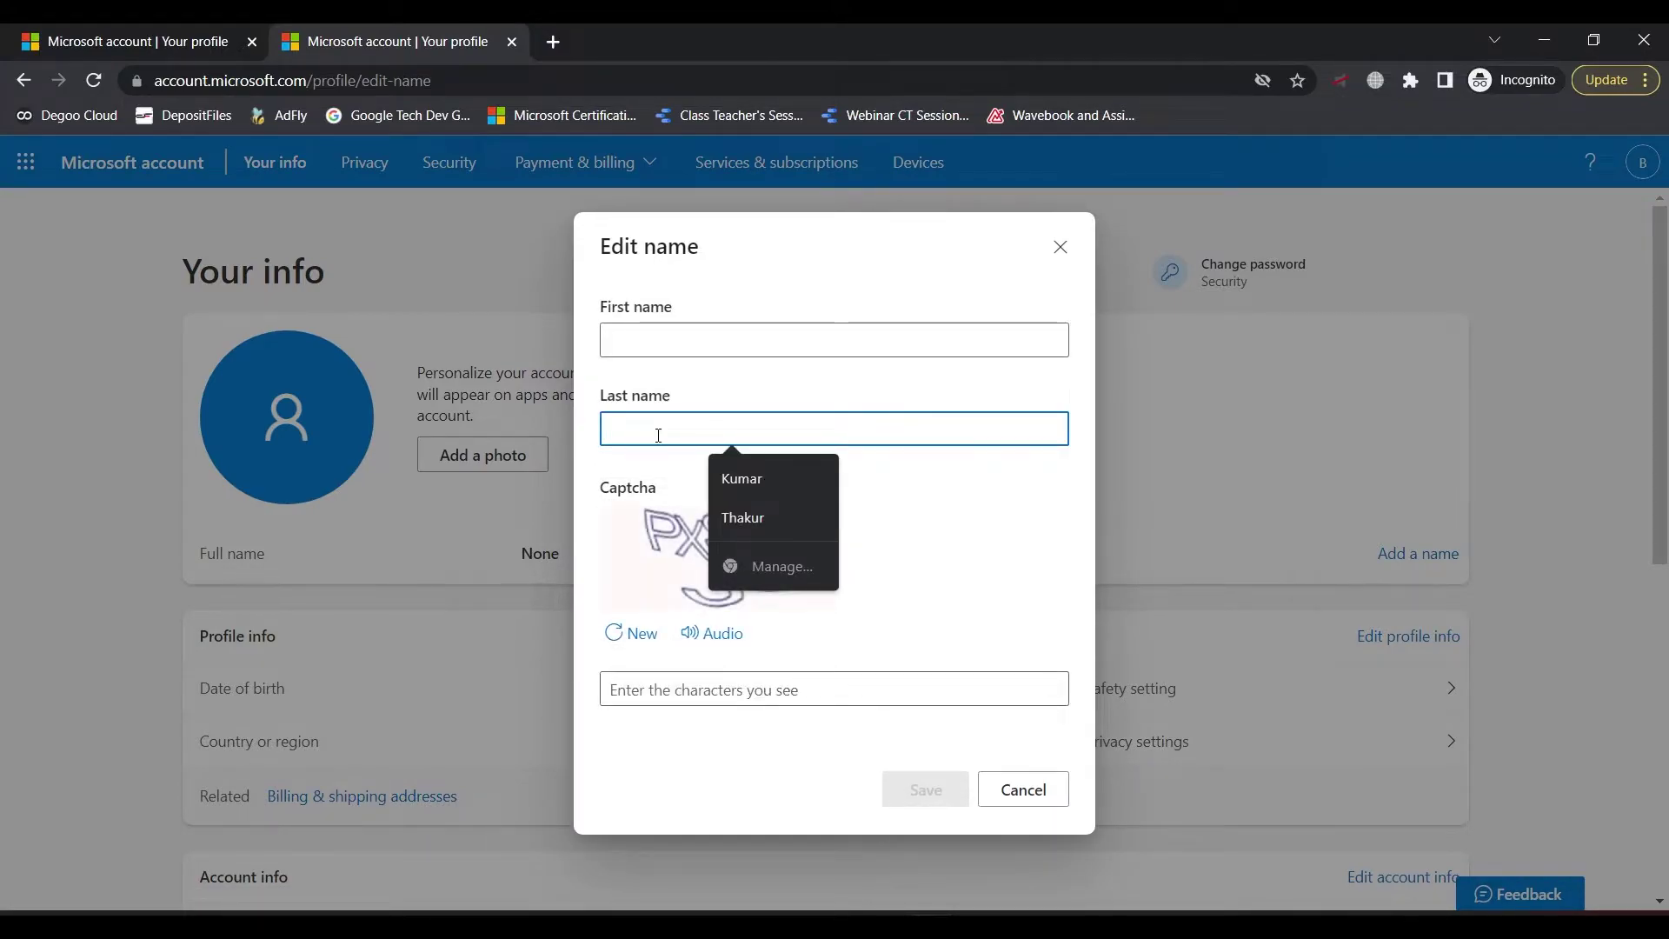
pyautogui.write('Official')
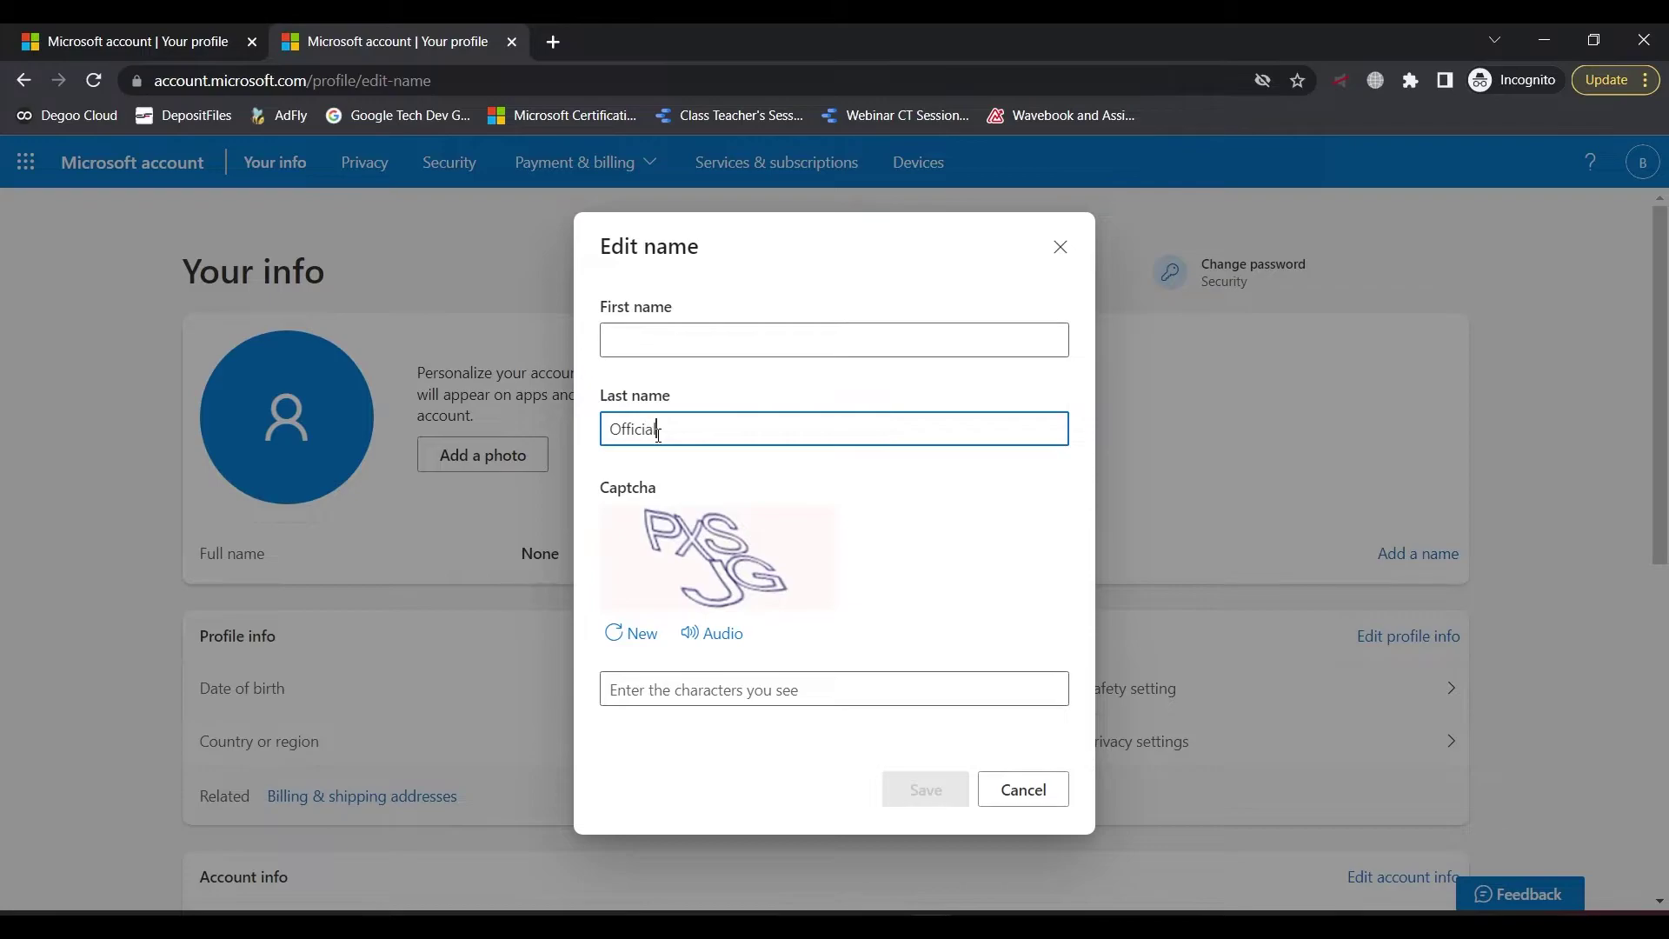
pyautogui.click(689, 334)
pyautogui.write('B')
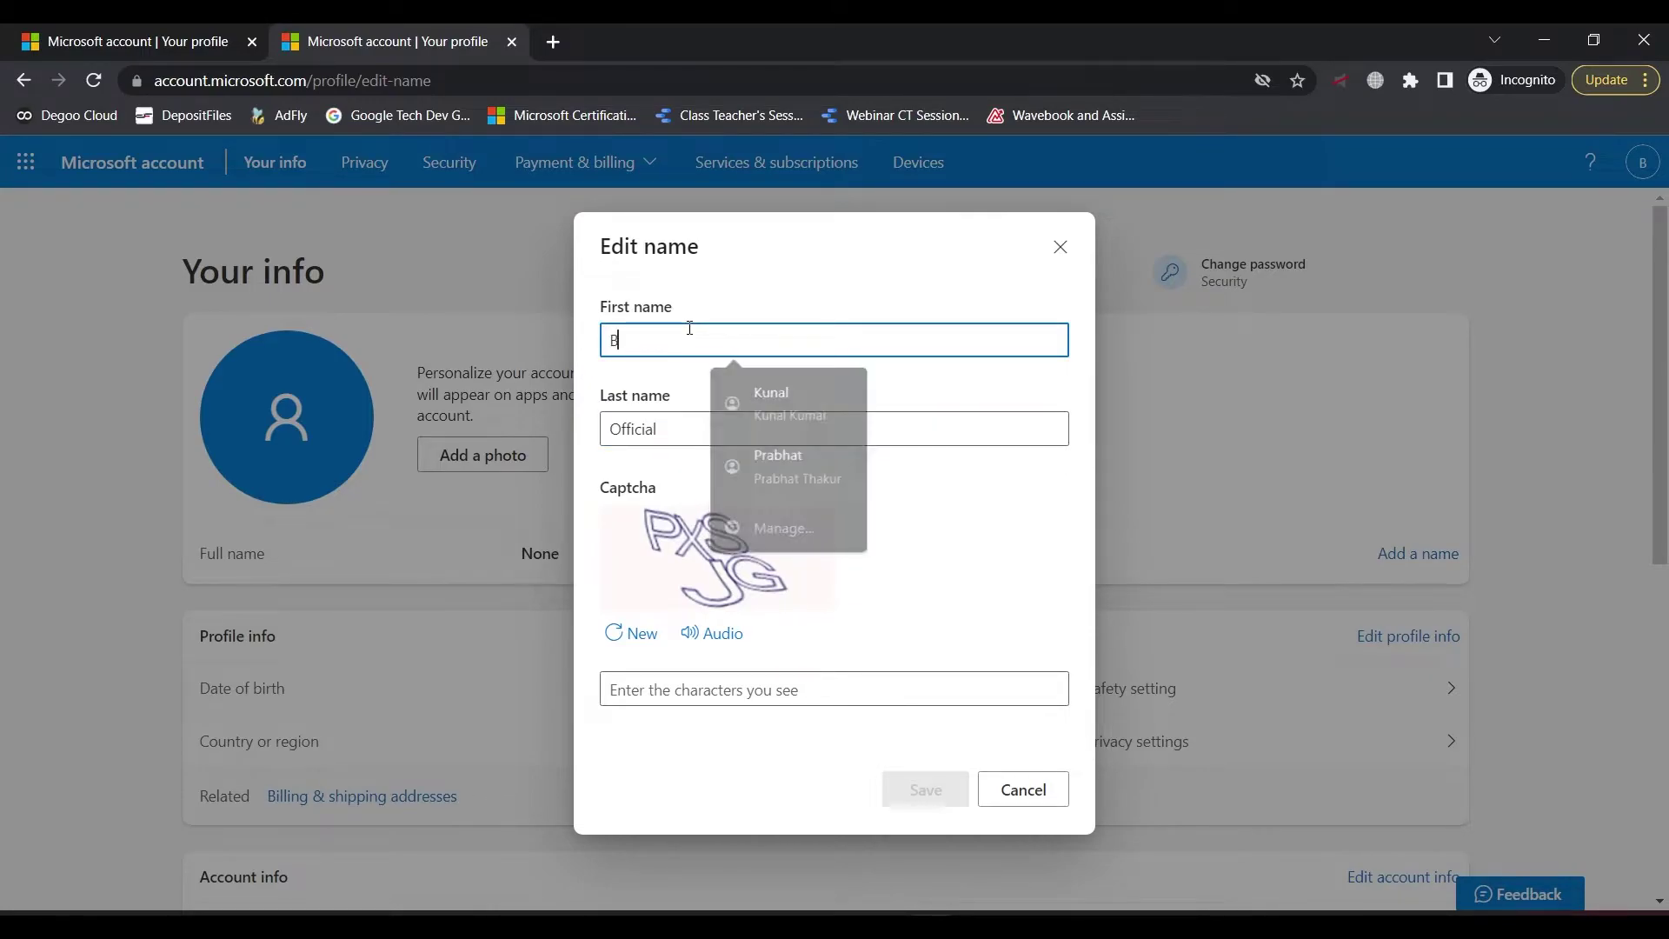
pyautogui.write('yte')
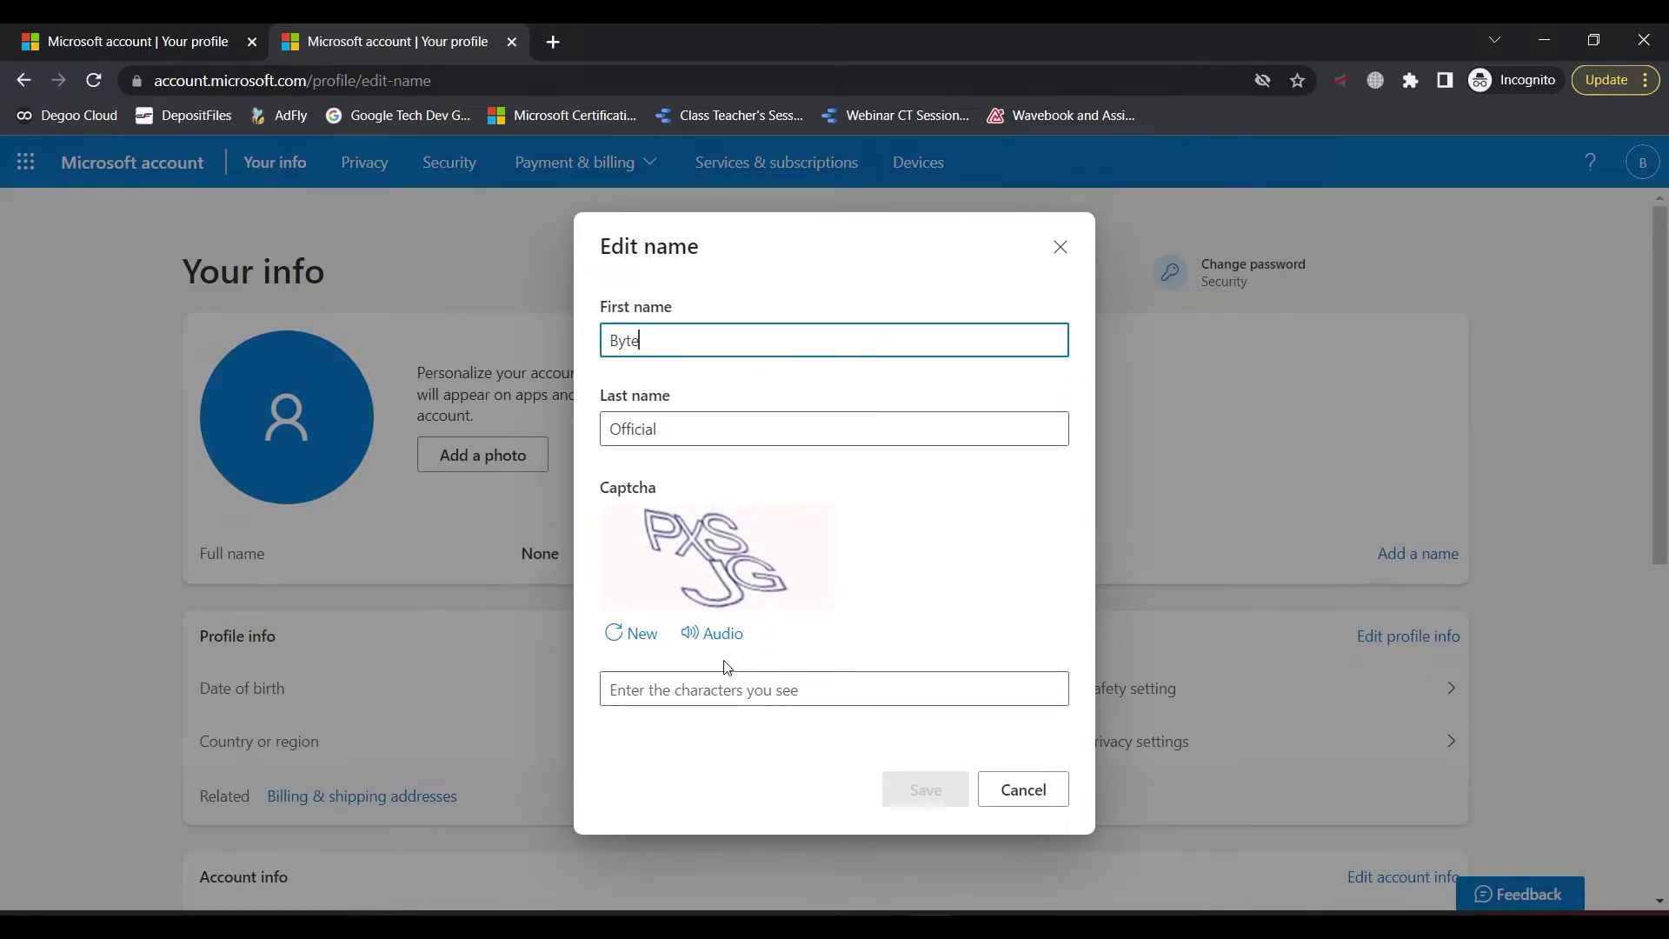
pyautogui.click(693, 688)
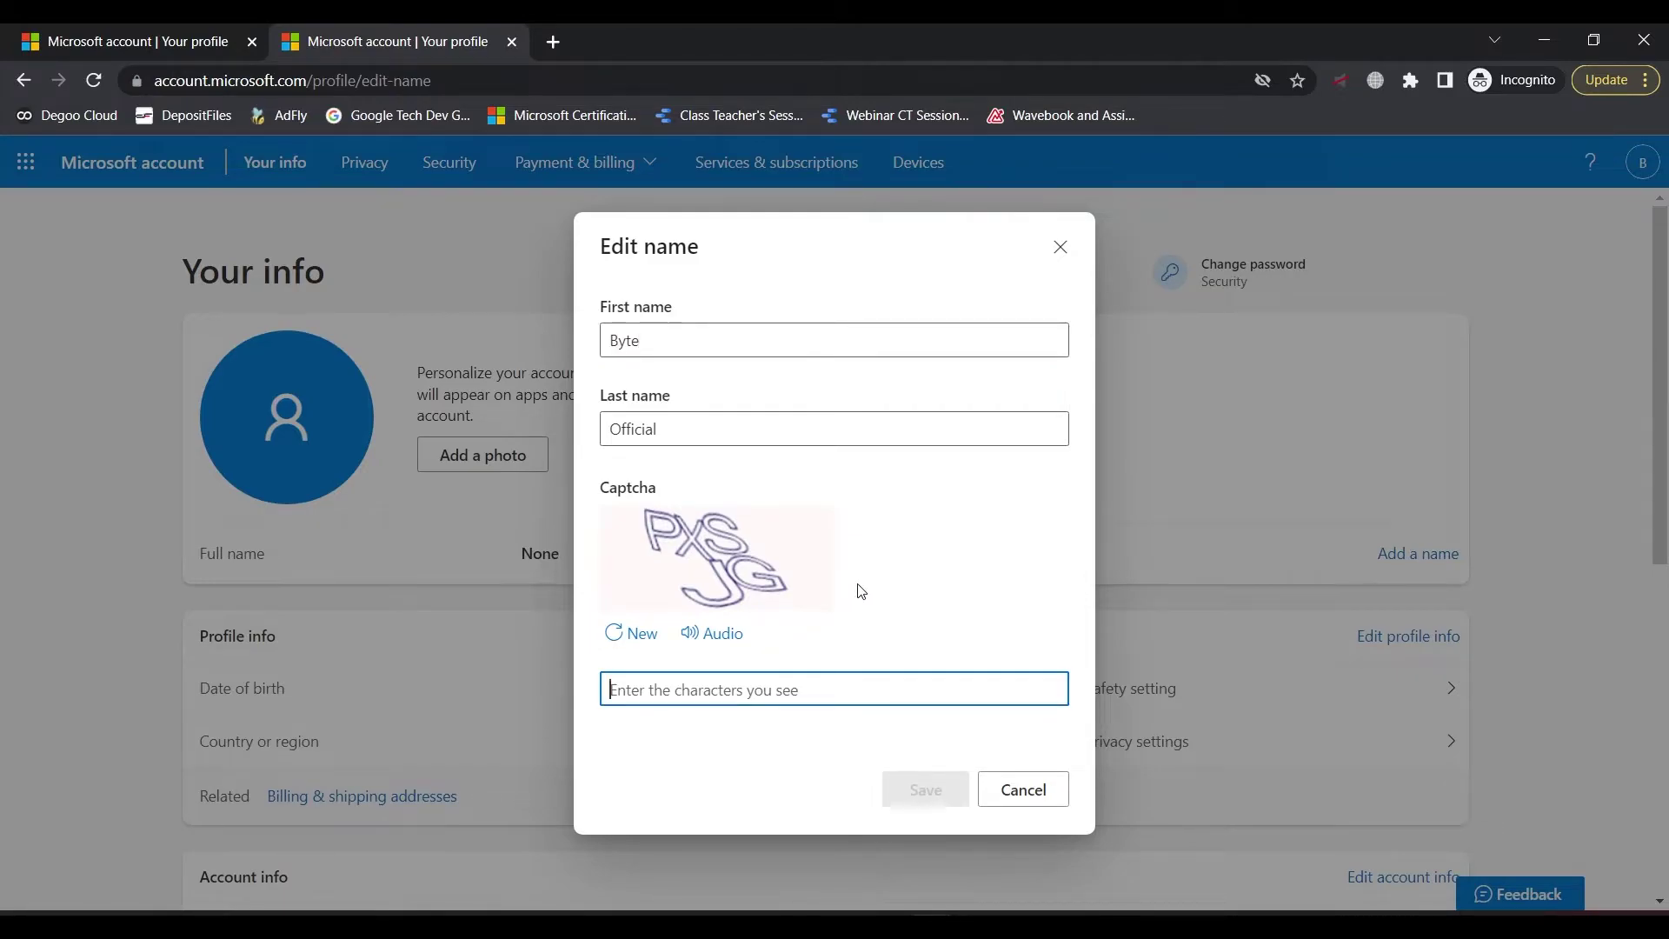
pyautogui.write('PX')
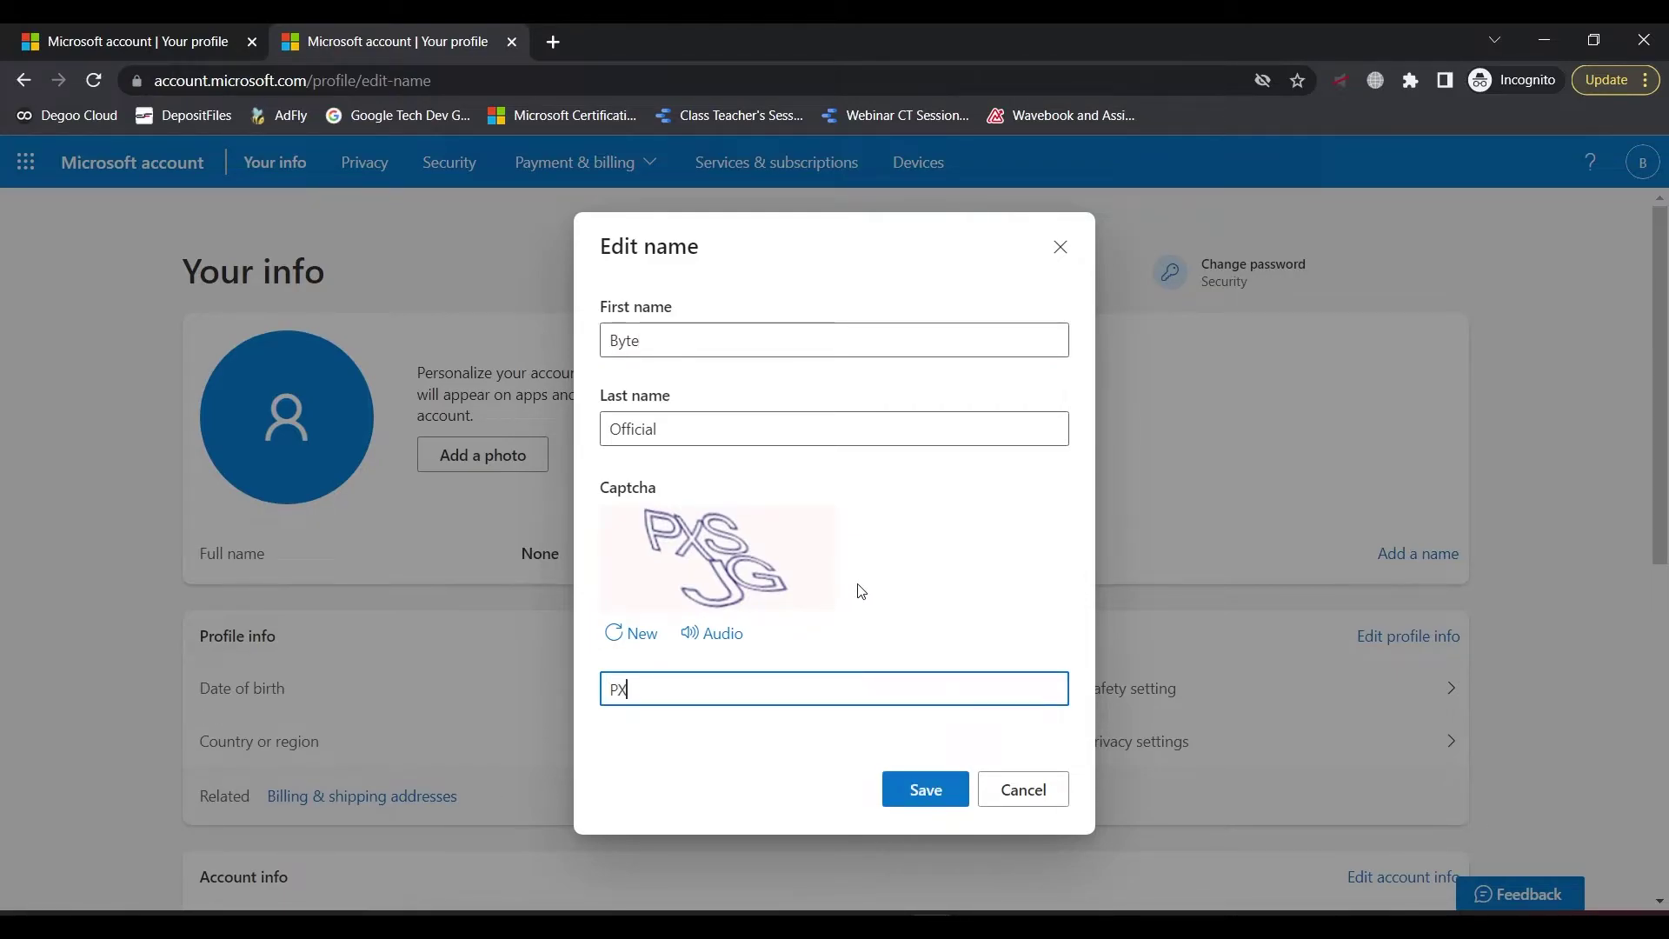
pyautogui.write('SJ')
pyautogui.write('G')
pyautogui.click(927, 790)
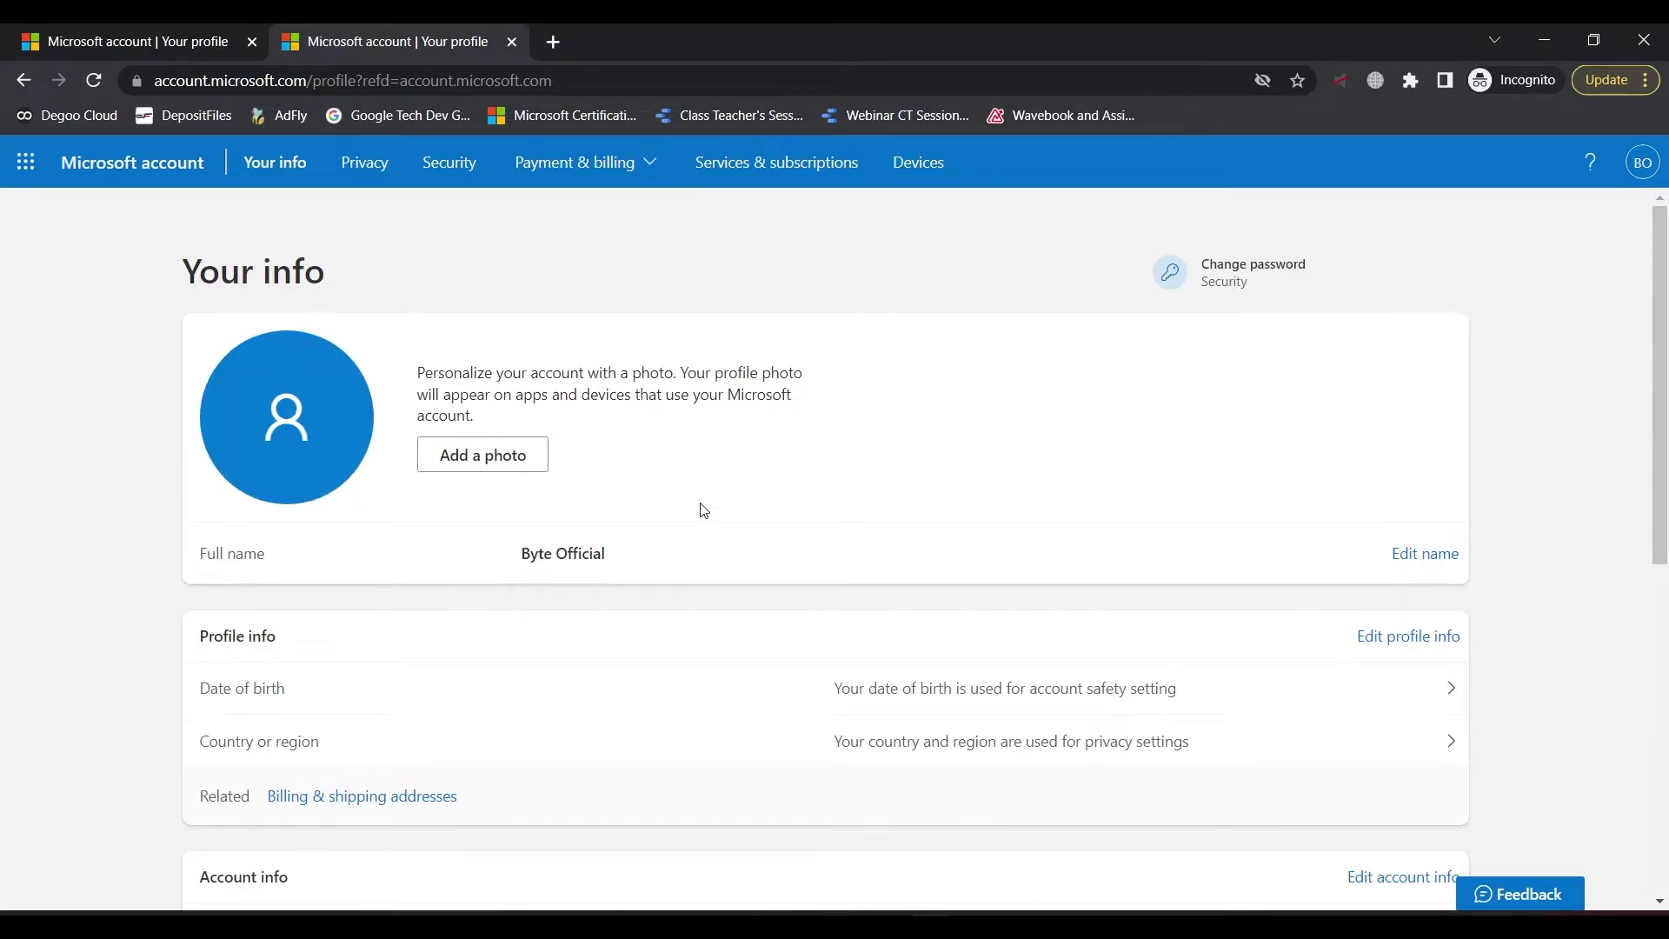
pyautogui.scroll(-2, 700, 510)
pyautogui.scroll(-3, 698, 509)
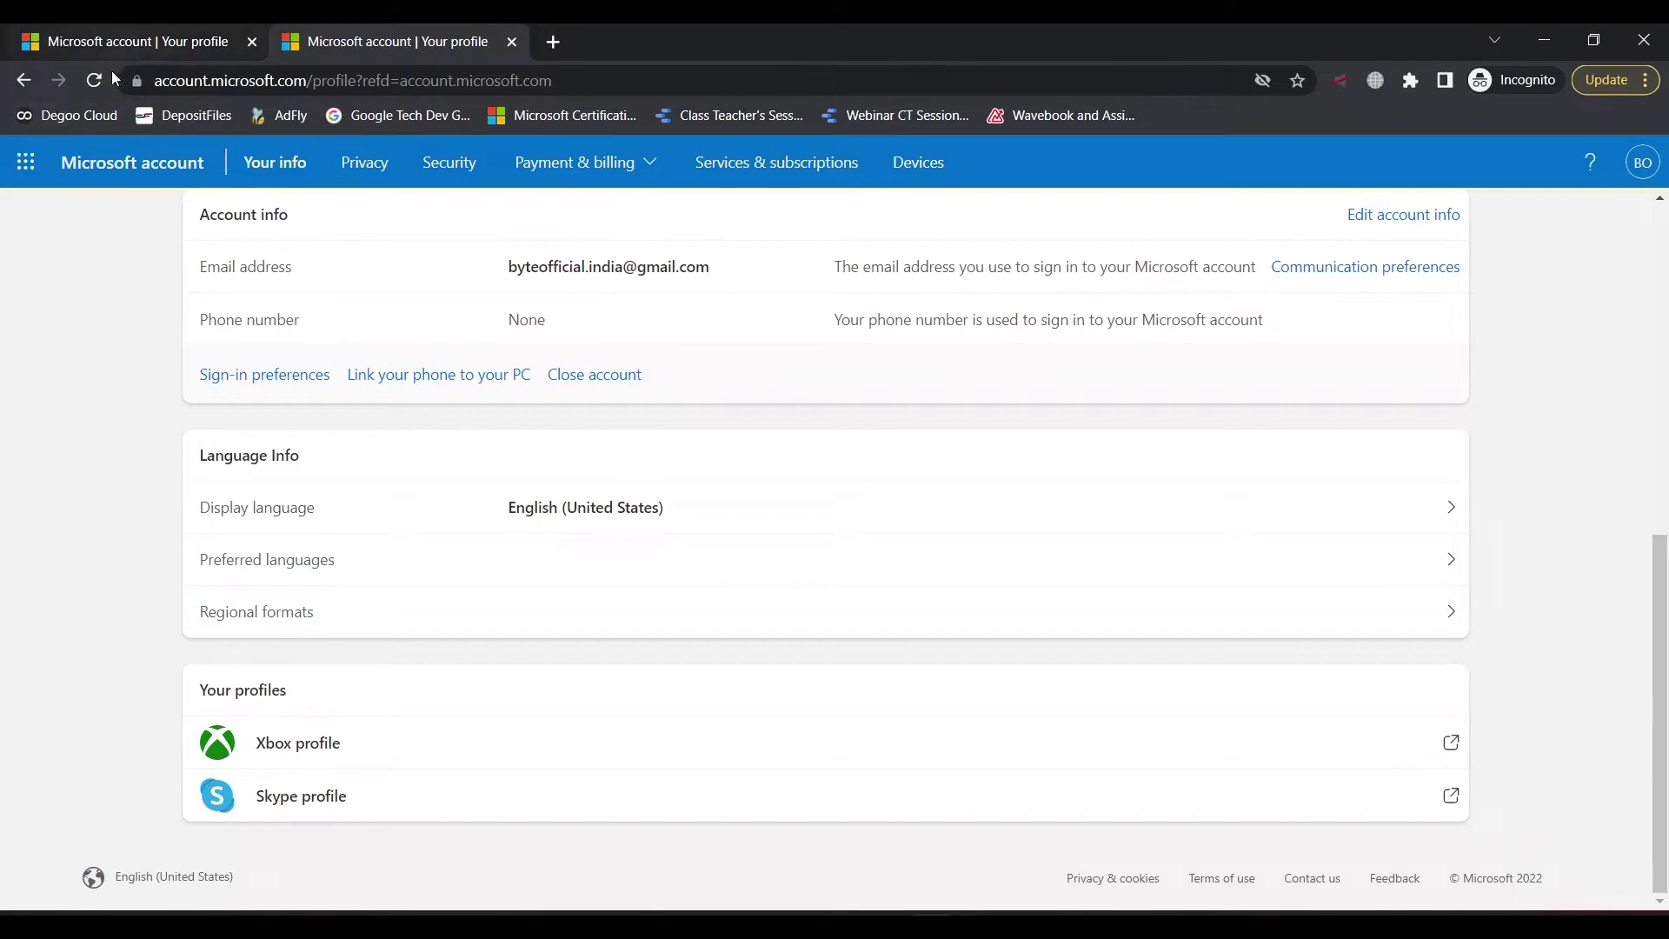
# - Close the outdated profile tab and start a fresh browser tab
pyautogui.click(123, 45)
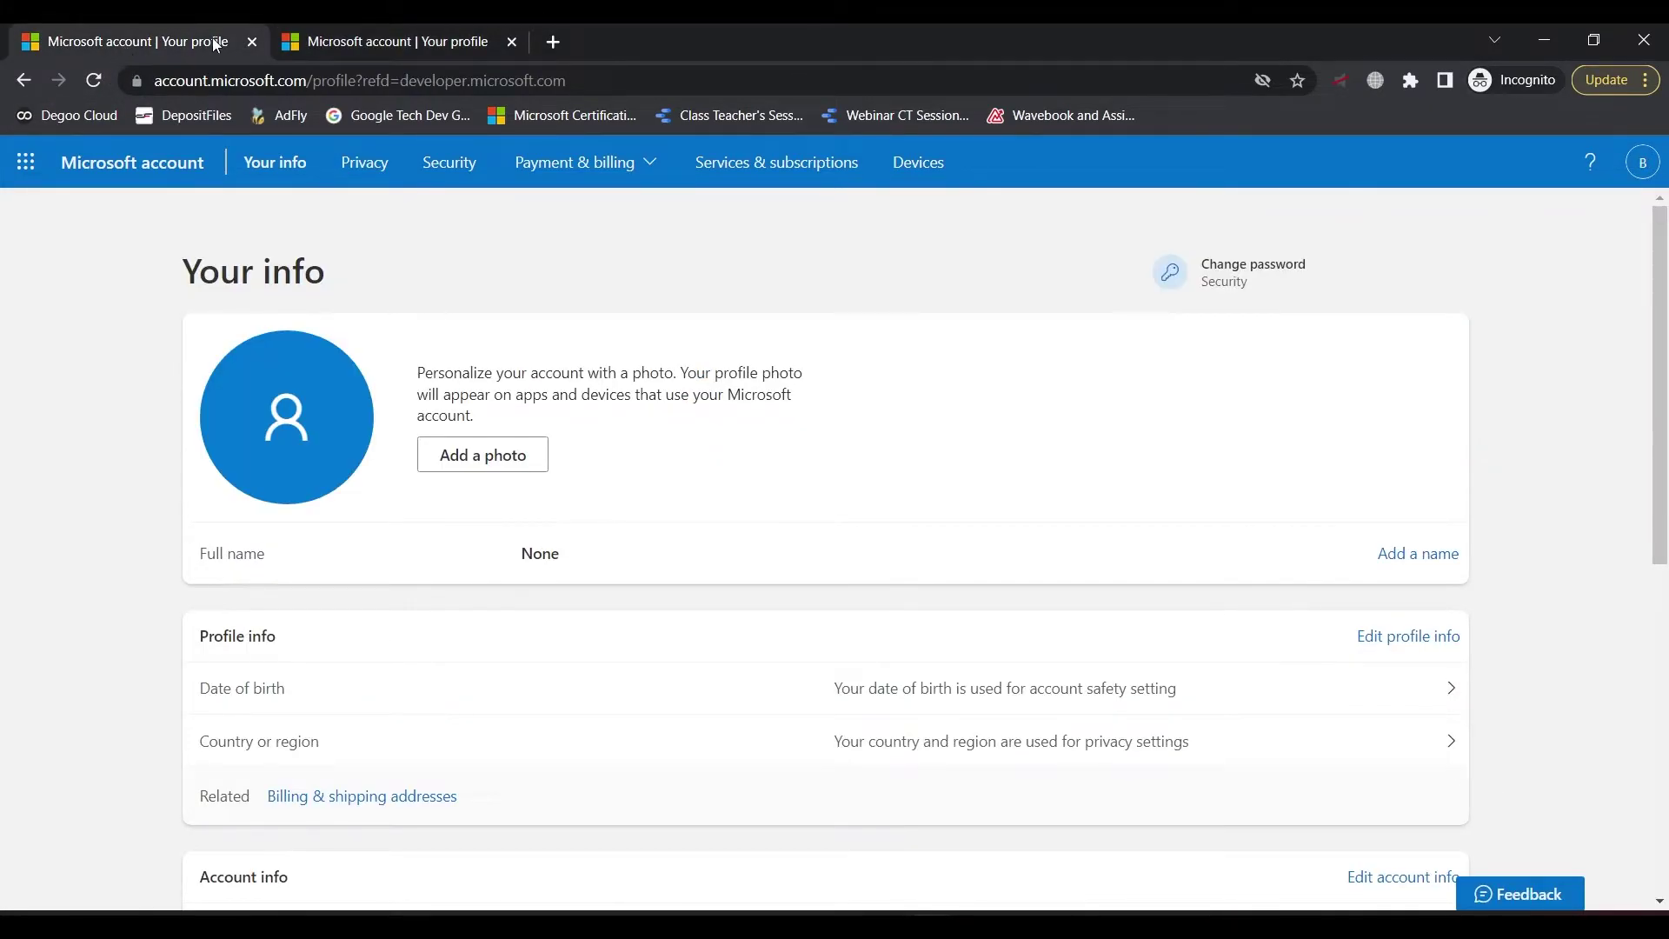
pyautogui.click(251, 41)
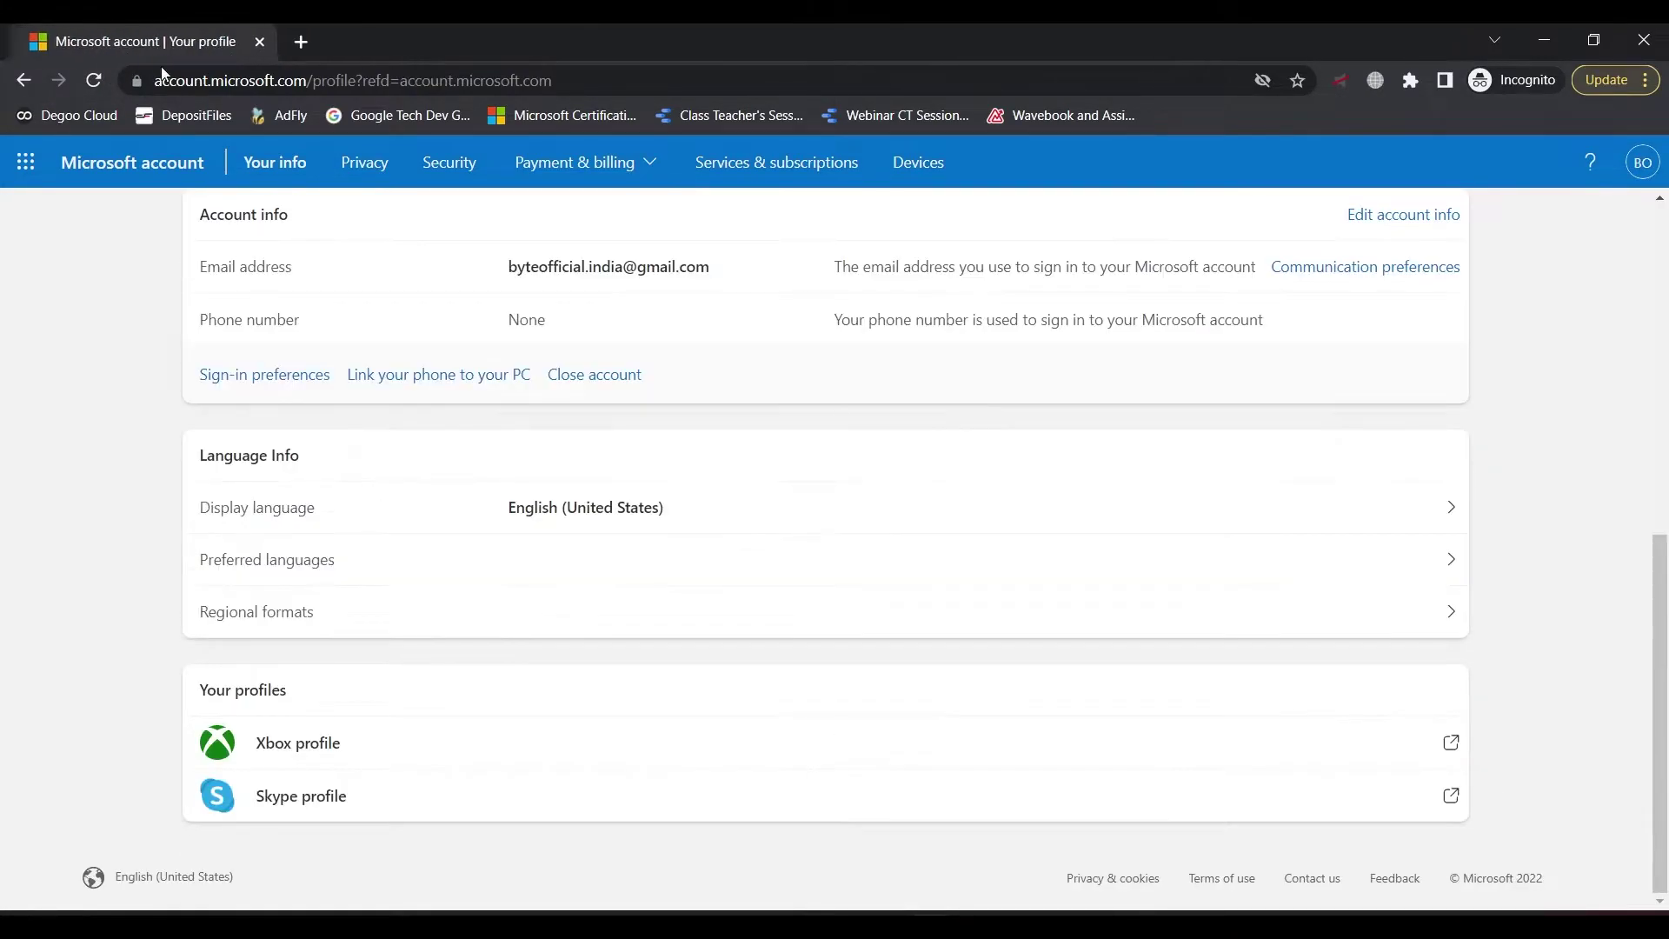
pyautogui.click(296, 42)
pyautogui.write('Micro')
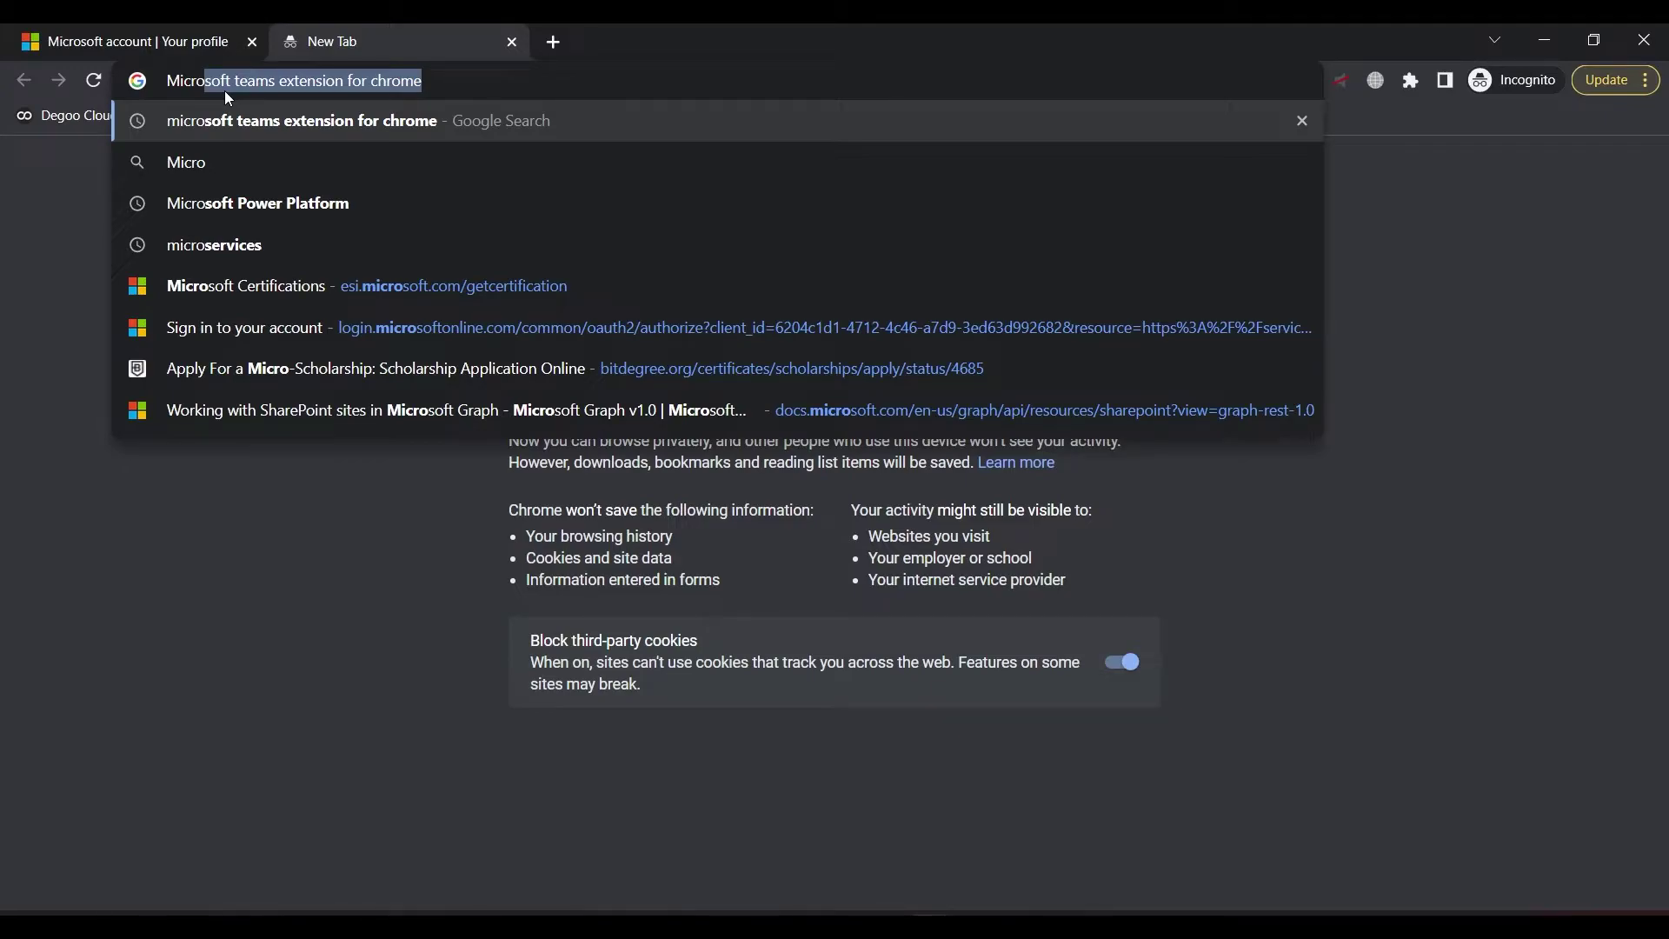
pyautogui.write('soft')
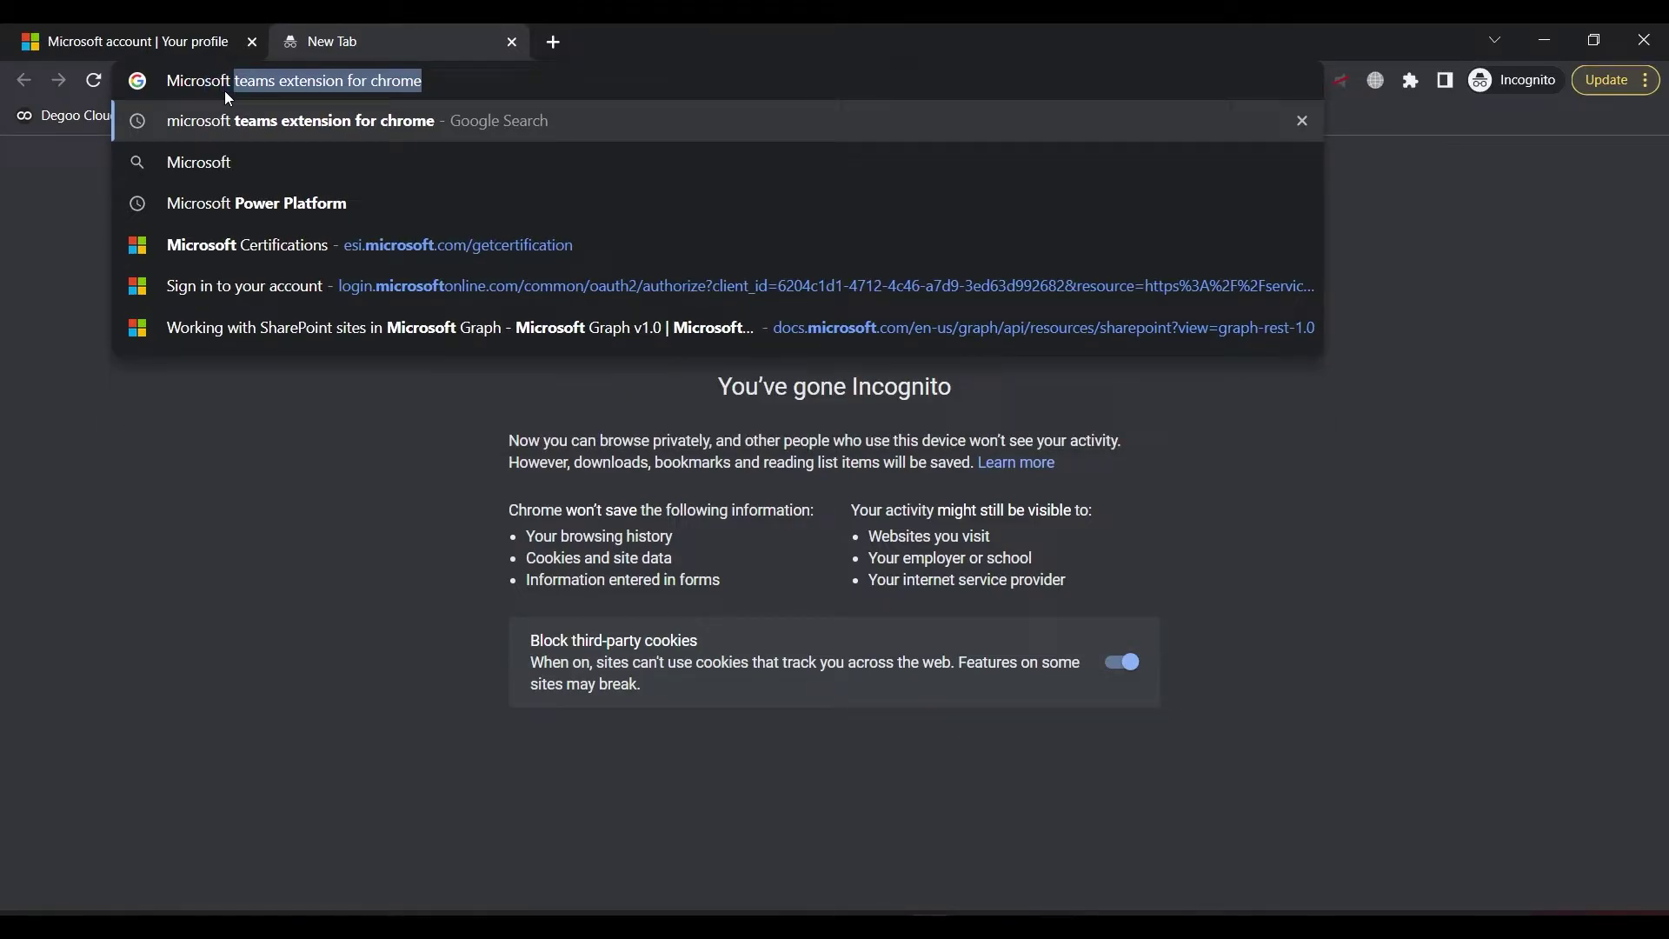
pyautogui.write(' 365')
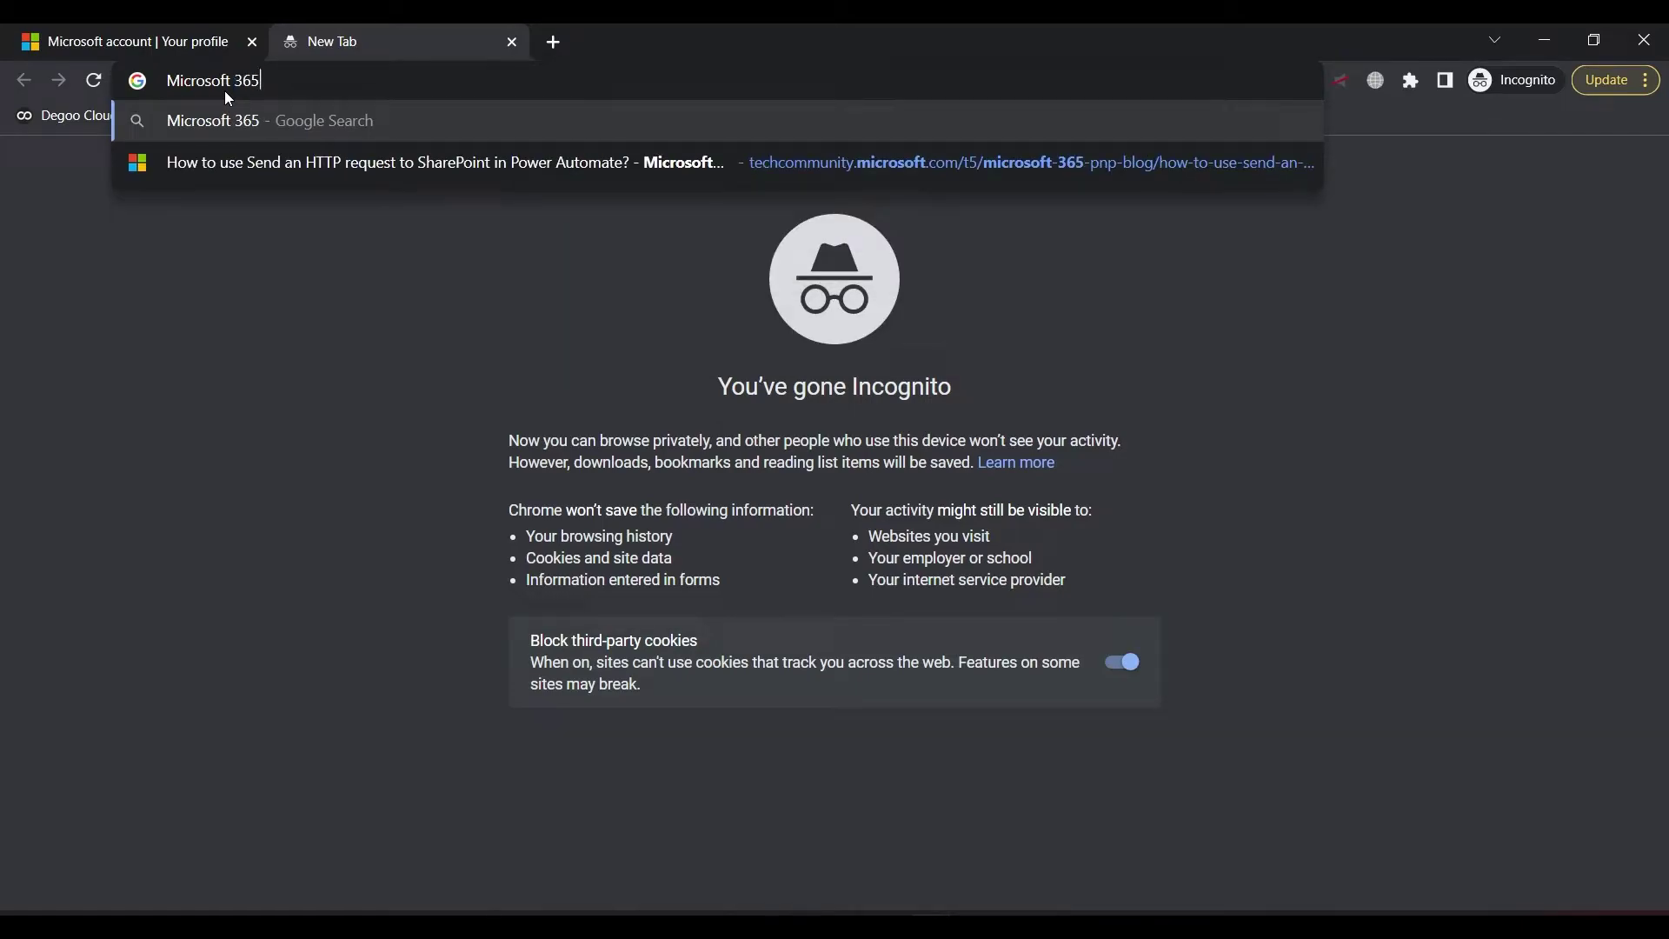
pyautogui.write(' developer ')
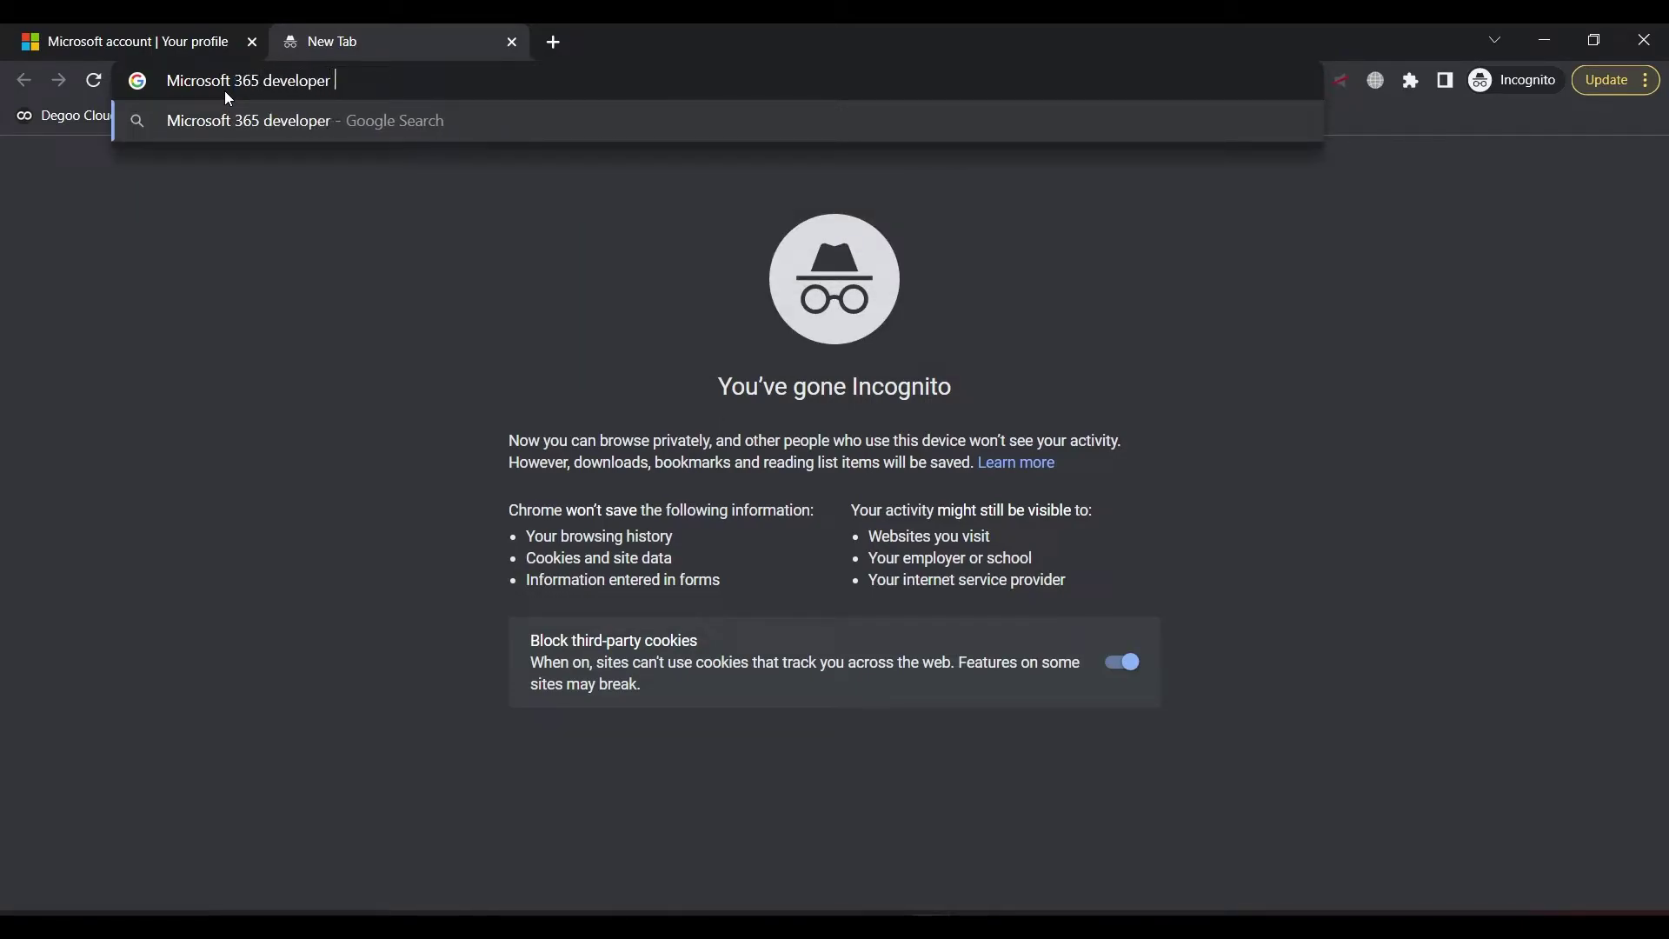
pyautogui.write('plan')
# - Search 'Microsoft 365 developer plan' and open the Developer Program result in a new tab
pyautogui.press('Return')
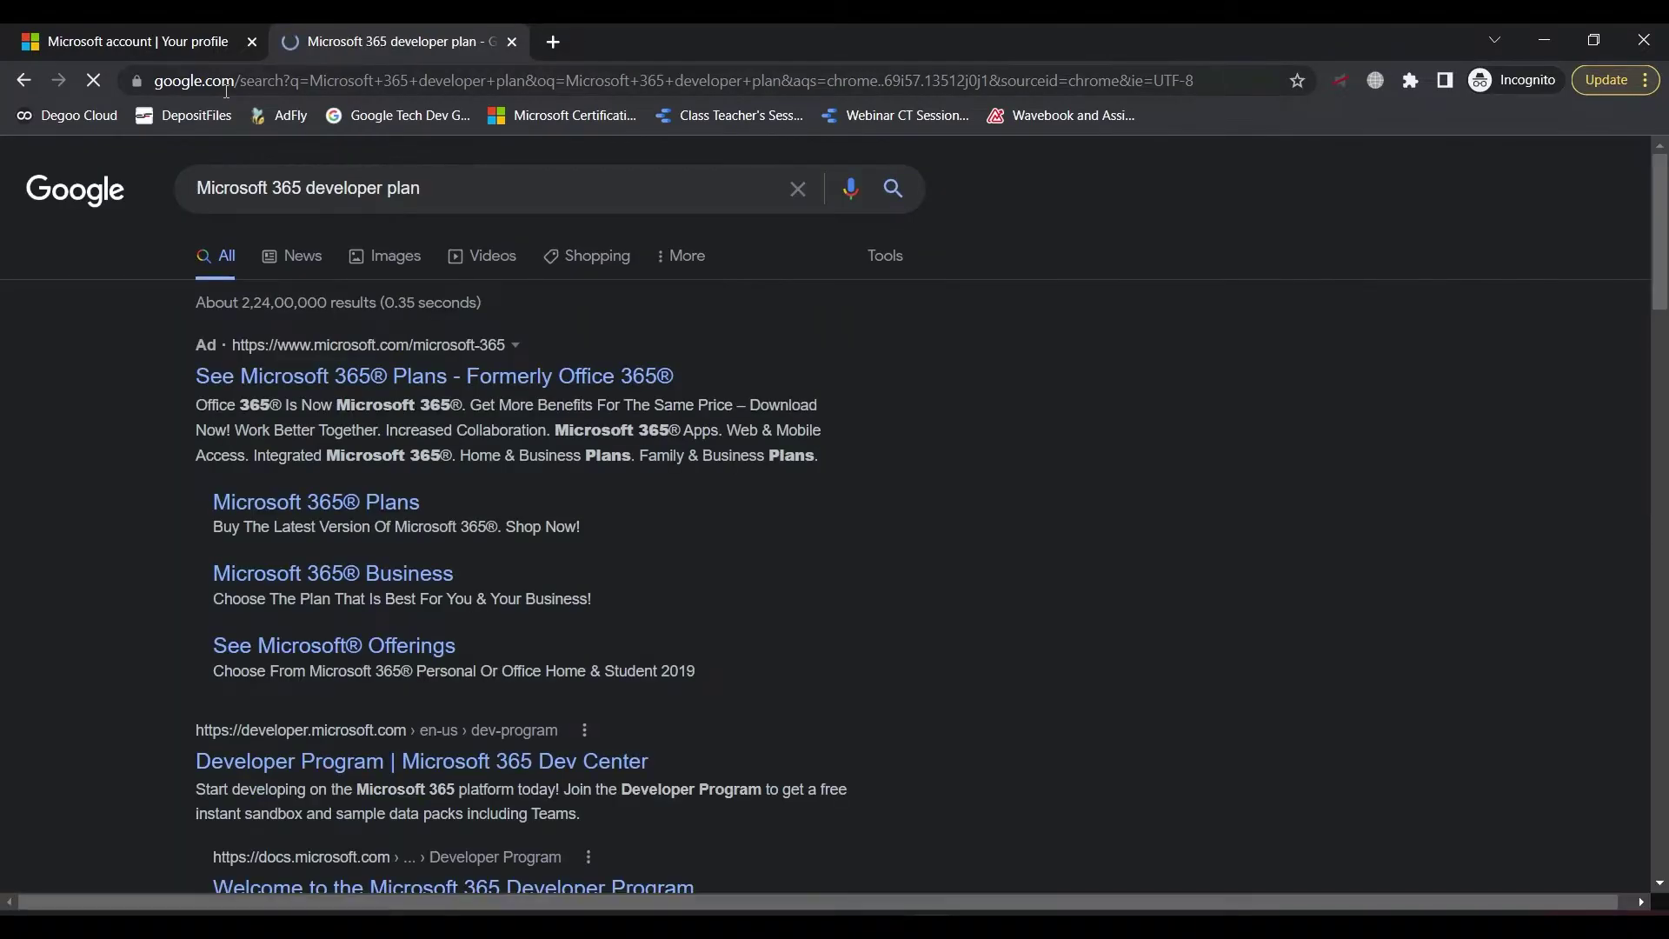
pyautogui.scroll(-3, 362, 462)
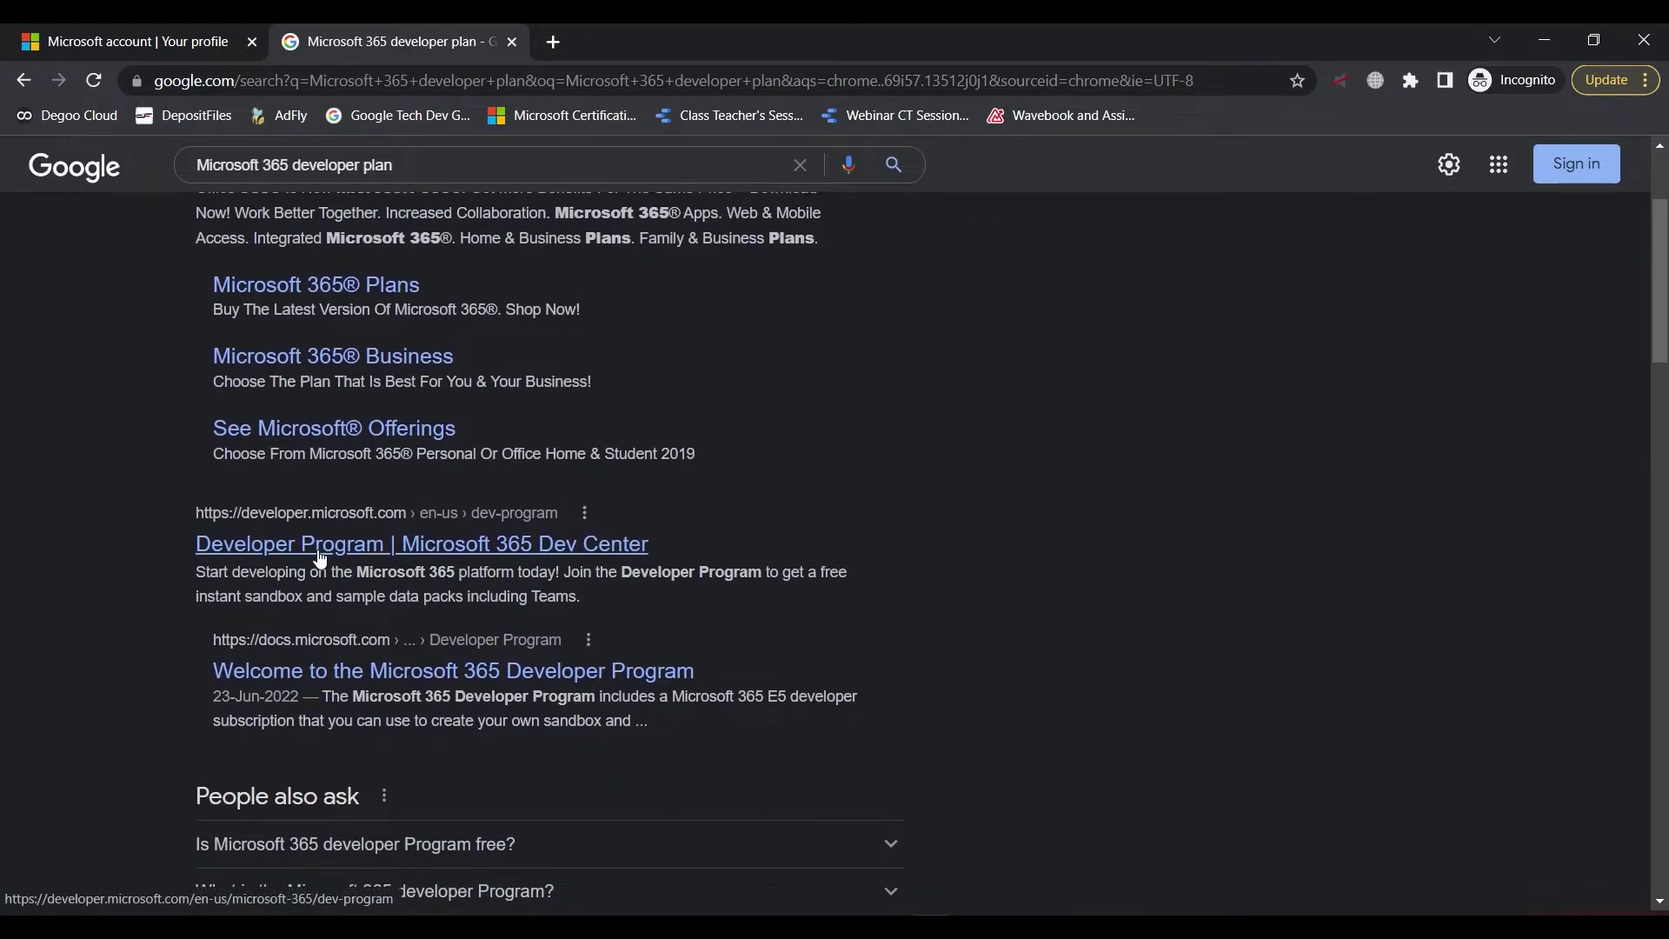
pyautogui.rightClick(319, 557)
pyautogui.click(391, 571)
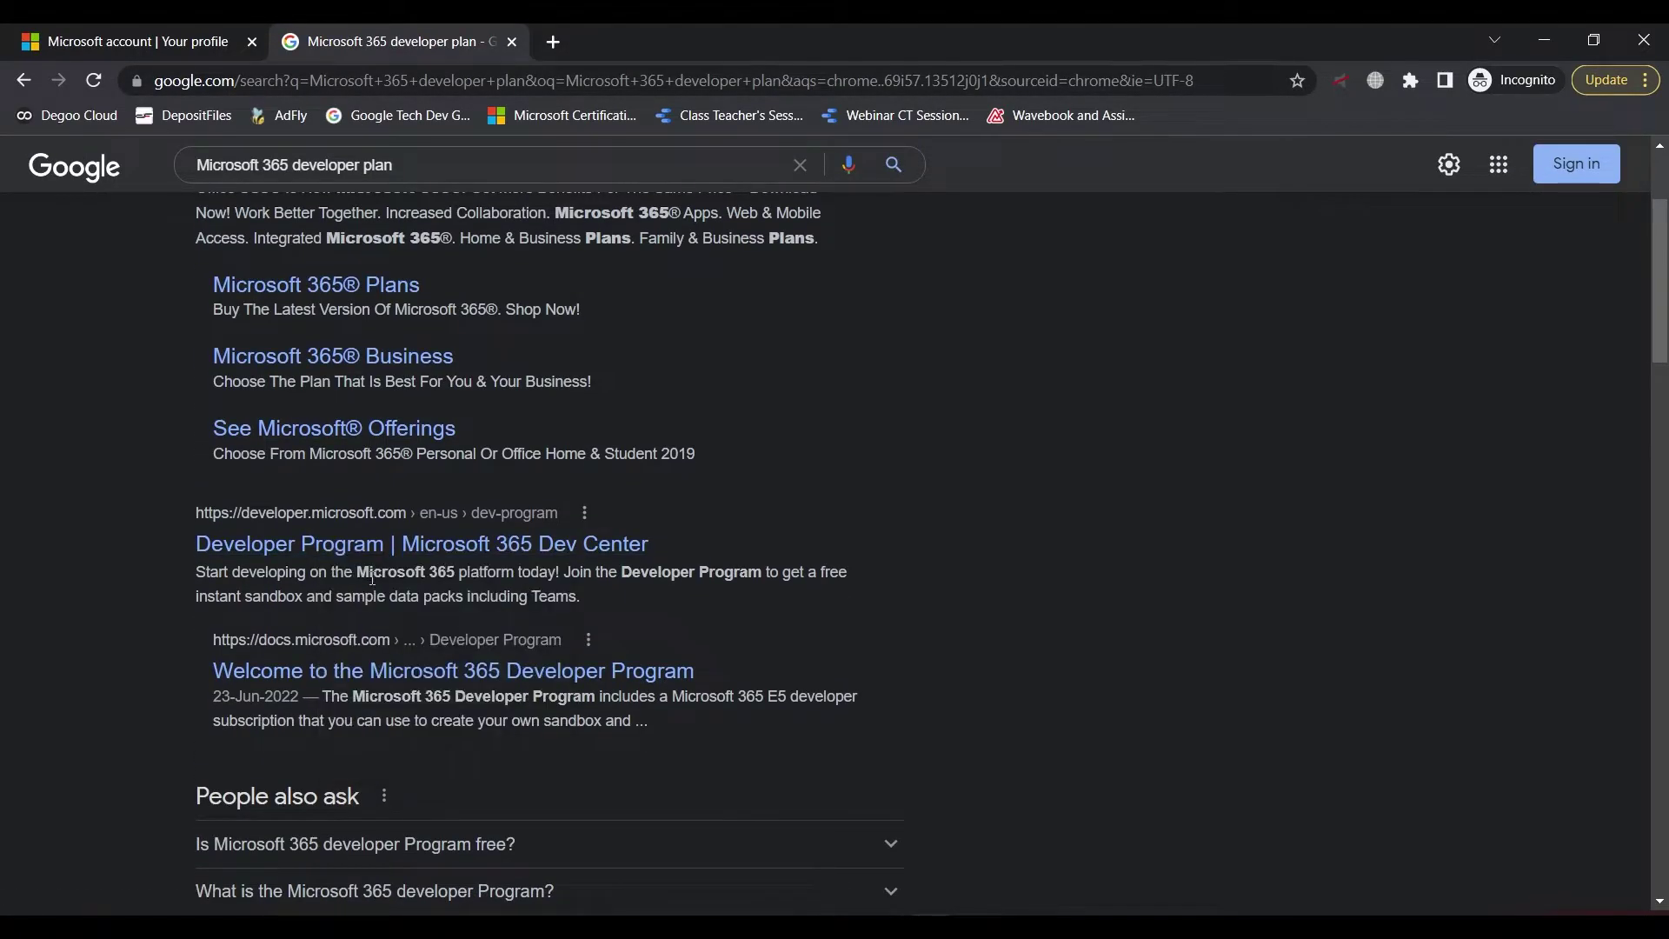
pyautogui.click(633, 51)
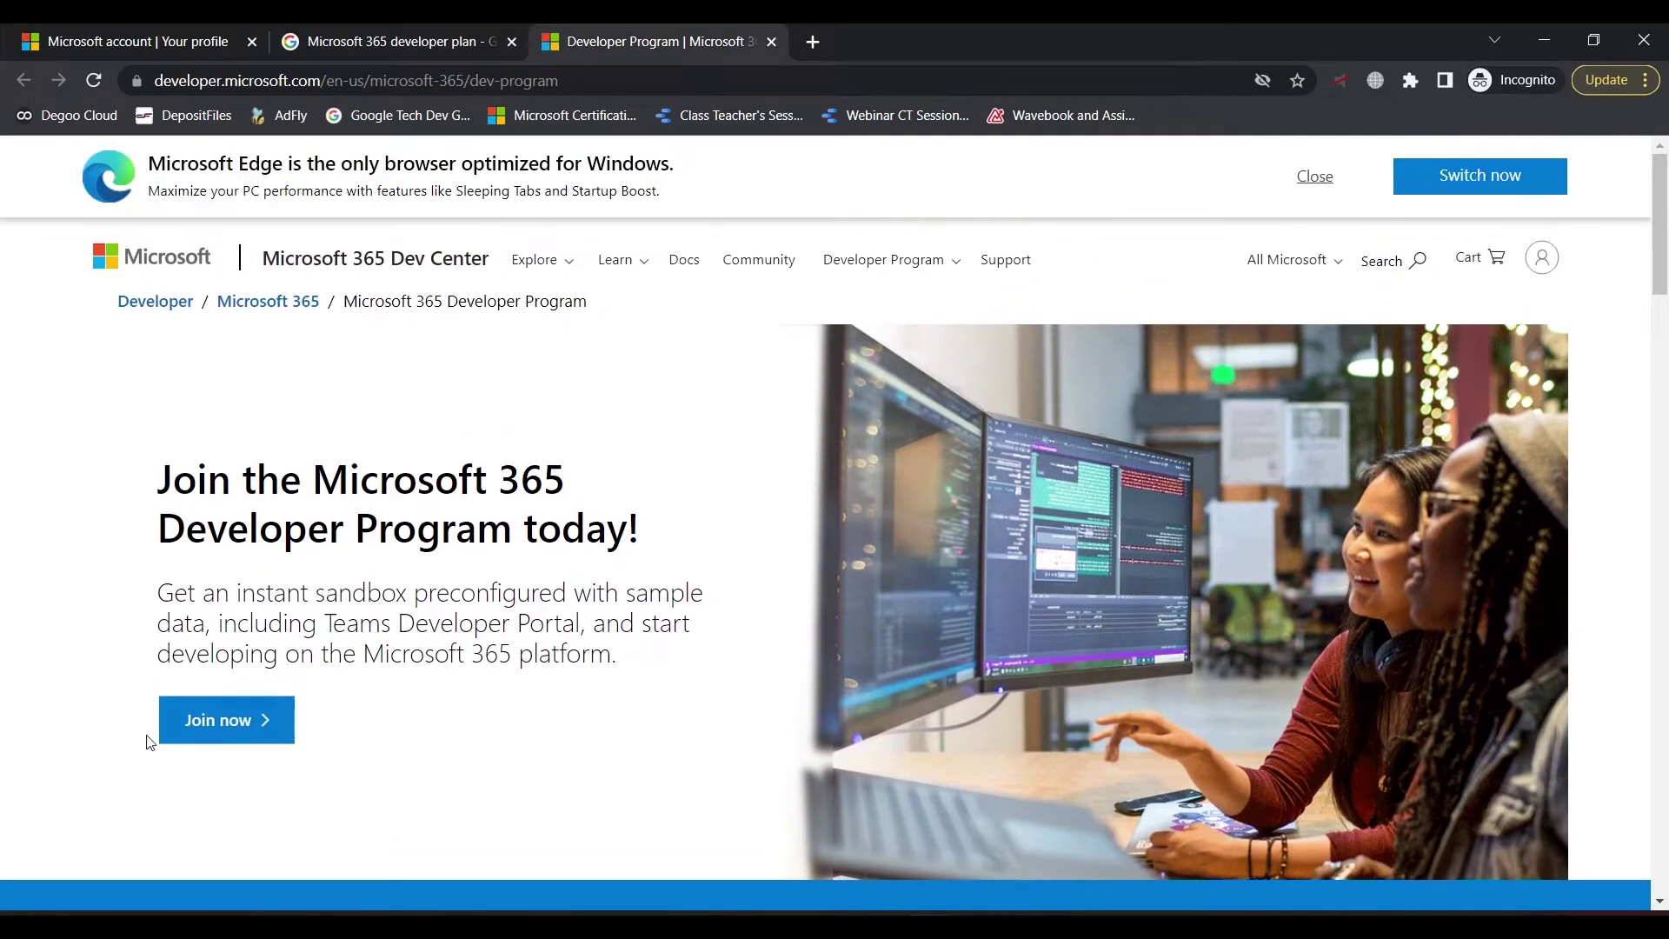
# - Retry Join now, then select words and the correlation ID in the missing-information notice
pyautogui.click(242, 724)
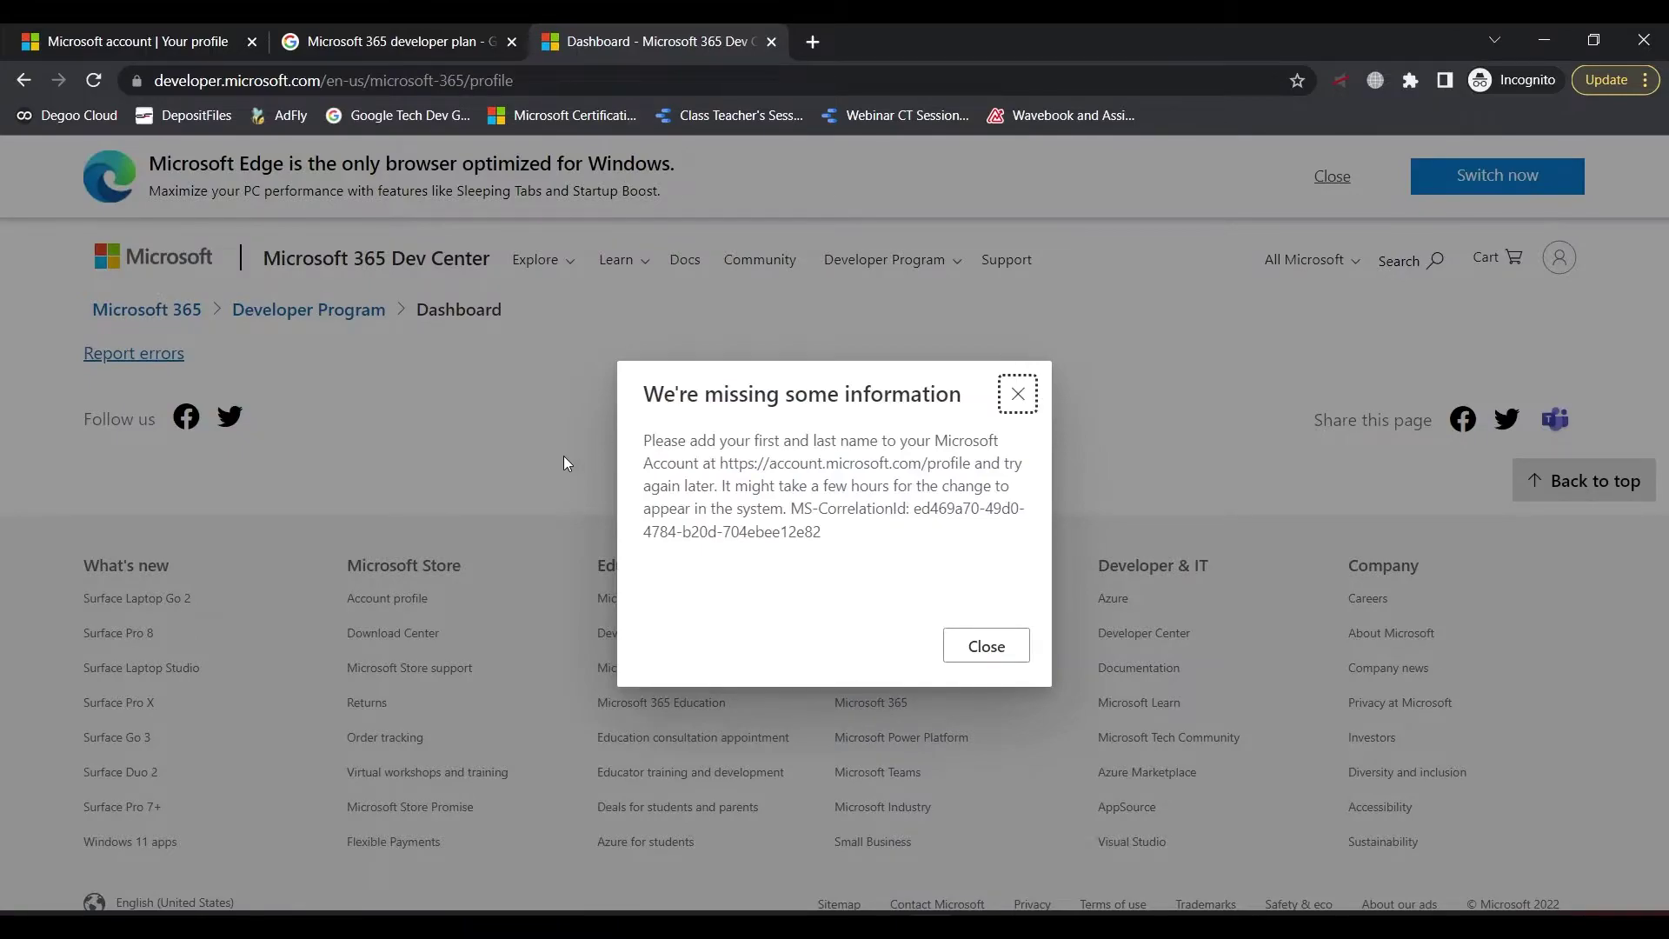
pyautogui.click(707, 437)
pyautogui.moveTo(708, 438); pyautogui.dragTo(727, 441)
pyautogui.click(803, 480)
pyautogui.moveTo(711, 508)
pyautogui.mouseDown()
pyautogui.moveTo(805, 509)
pyautogui.moveTo(823, 530)
pyautogui.mouseUp()
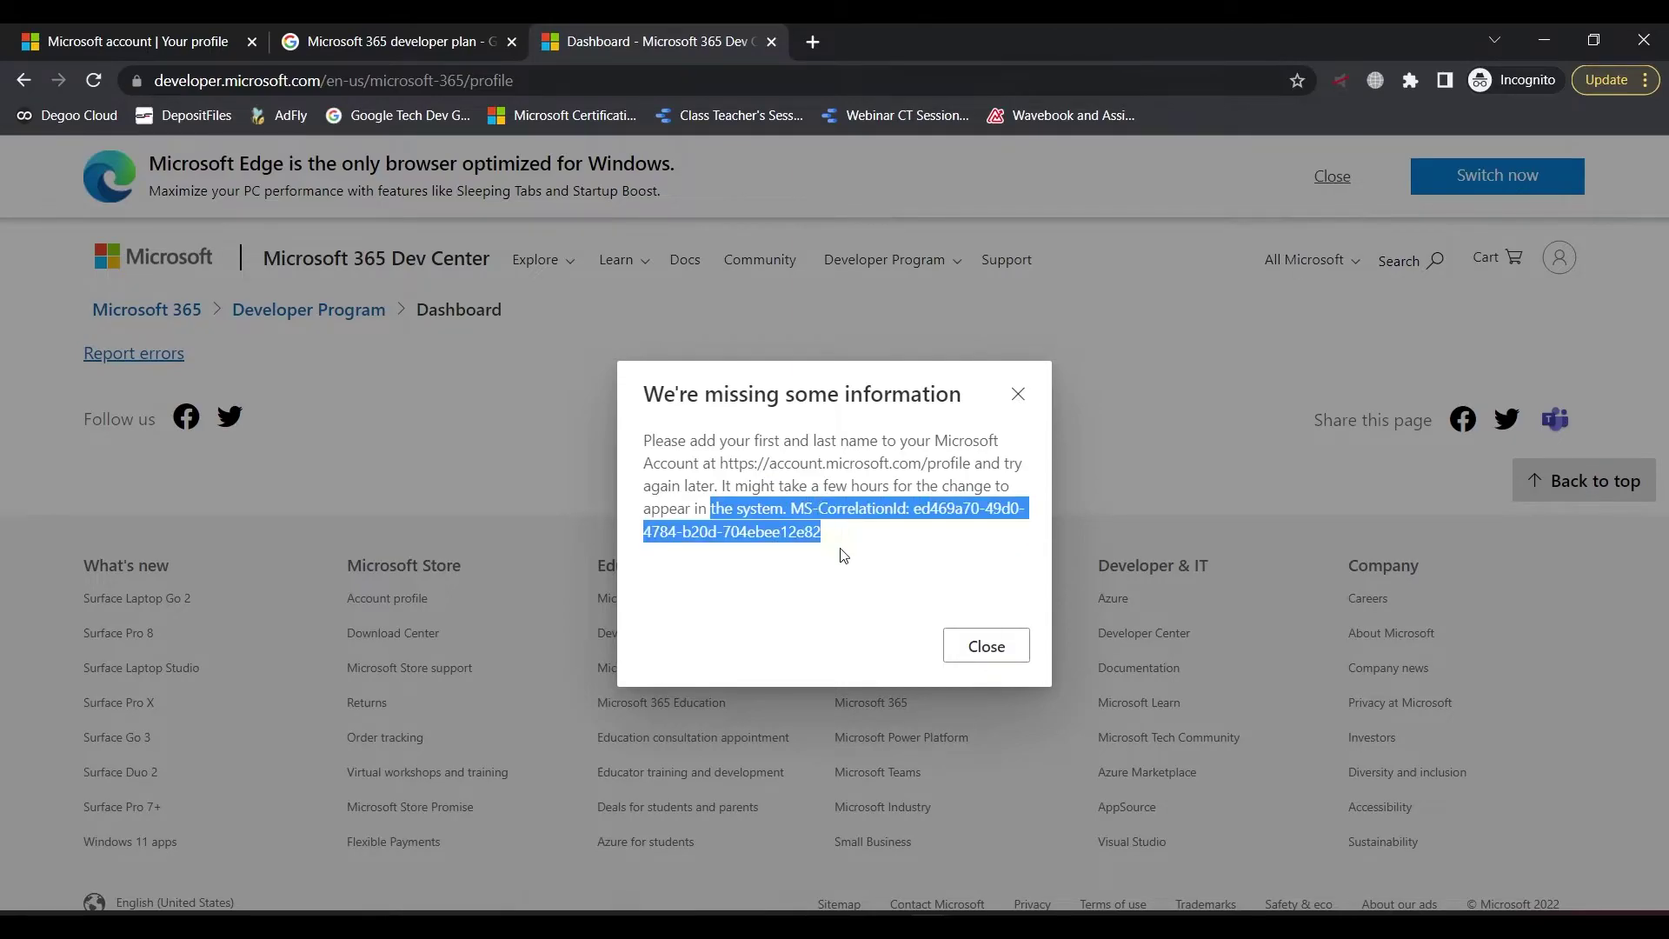
pyautogui.click(839, 555)
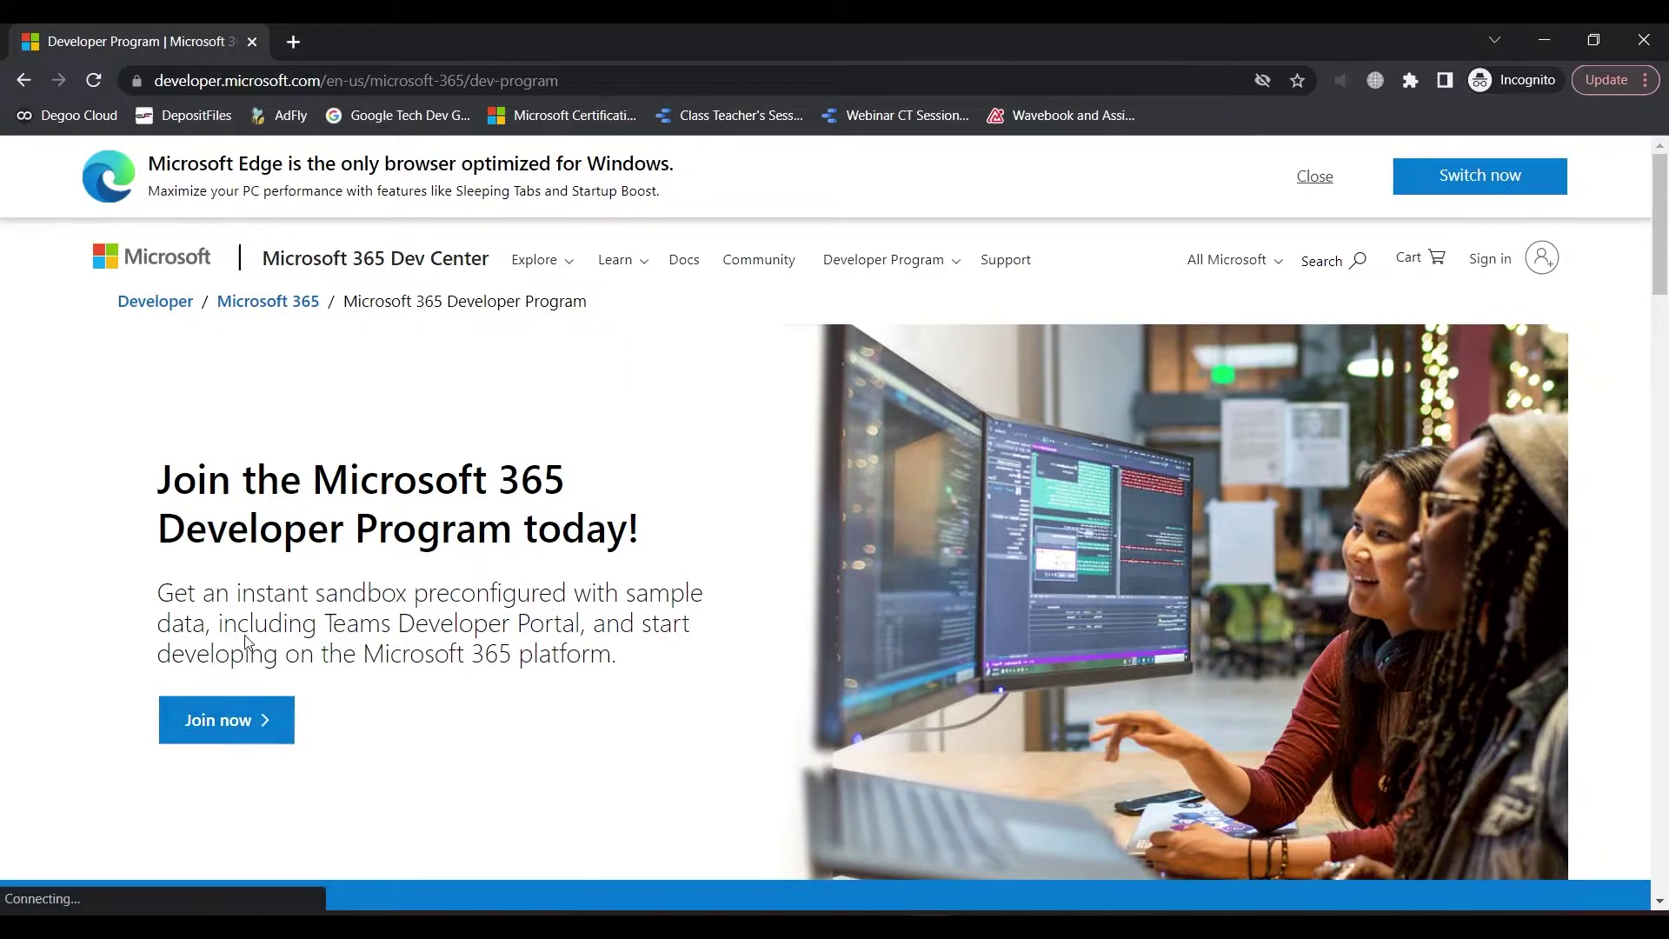
# - Rejoin the Developer Program by signing in with the account email and an emailed code, staying signed in
pyautogui.click(207, 727)
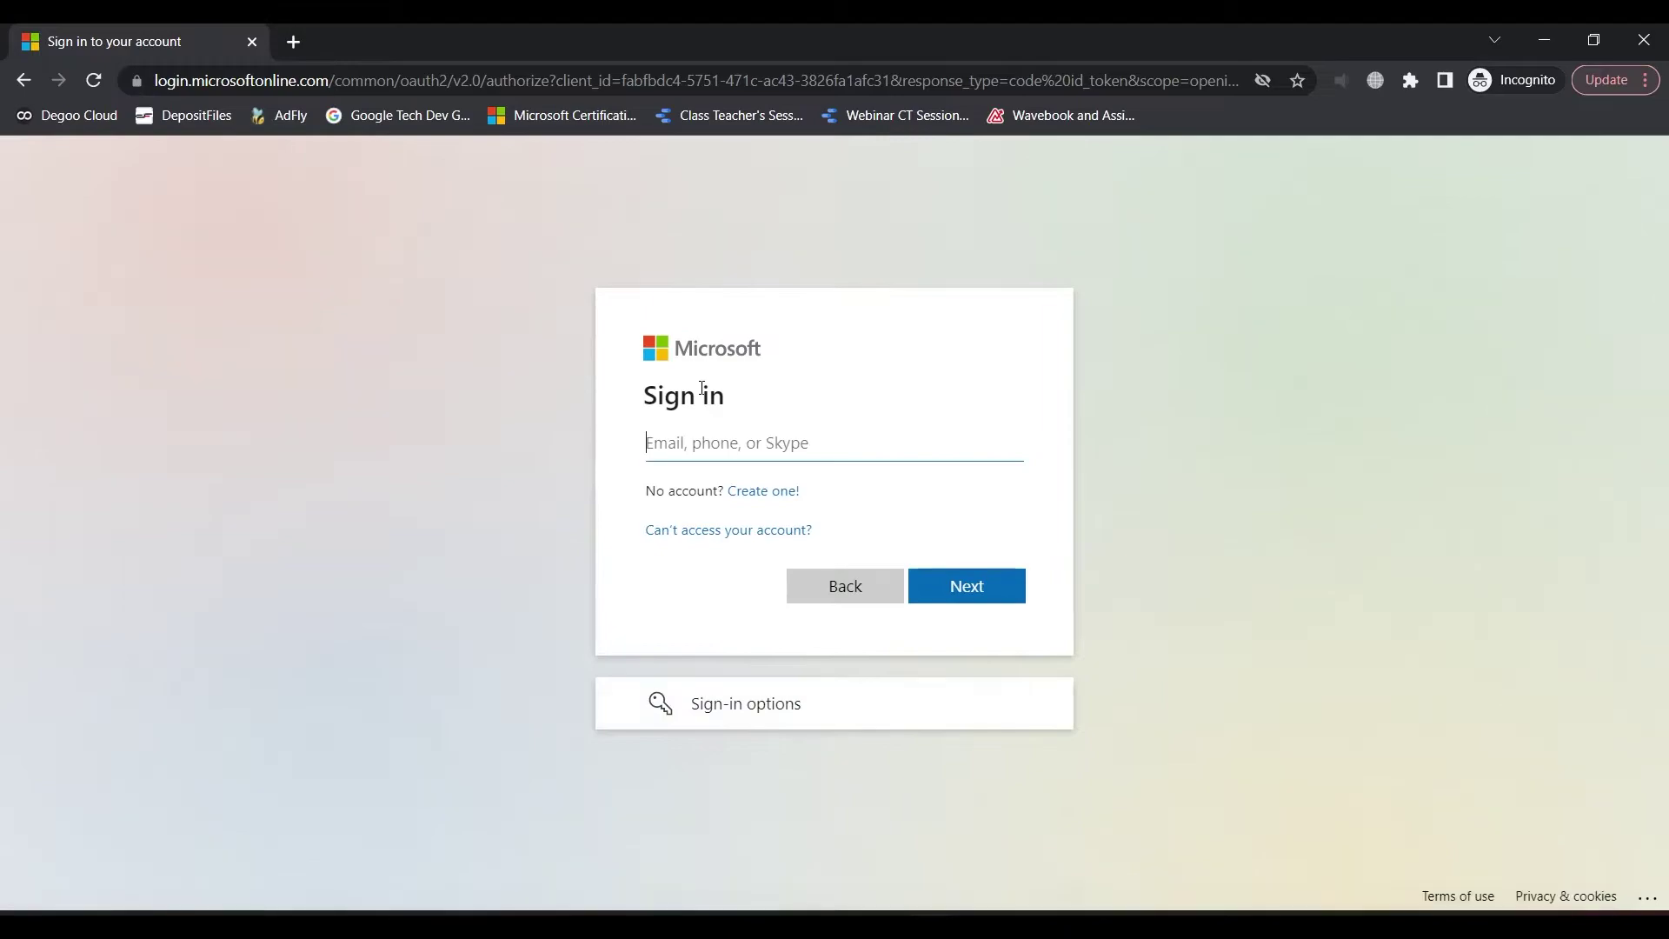
pyautogui.click(692, 453)
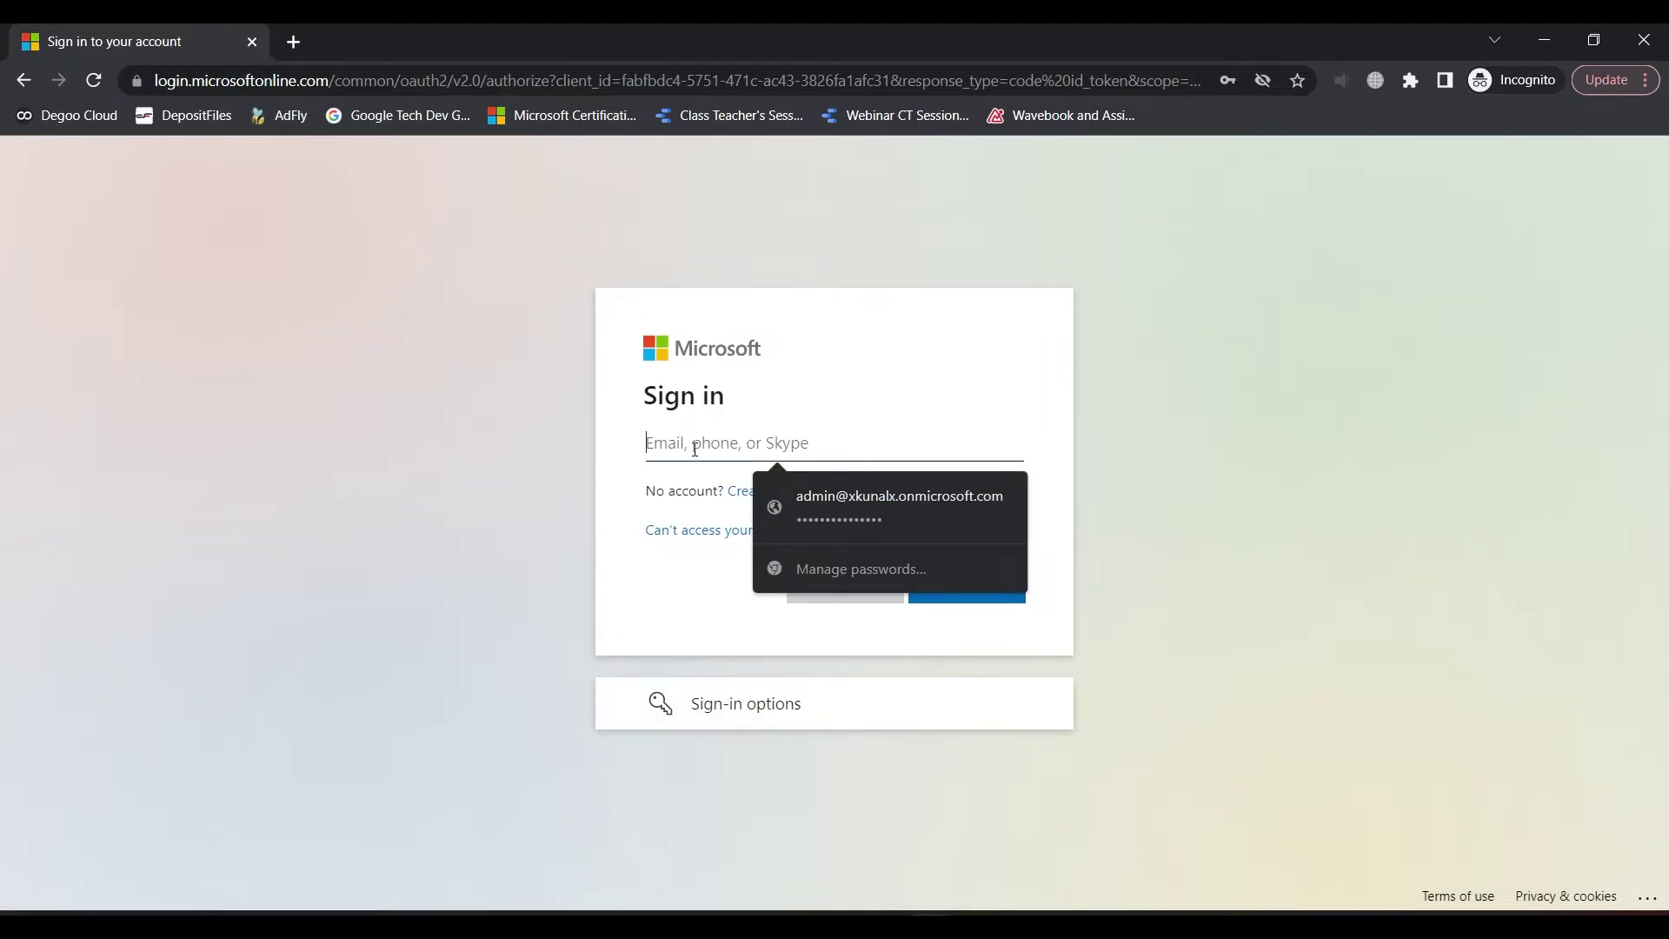
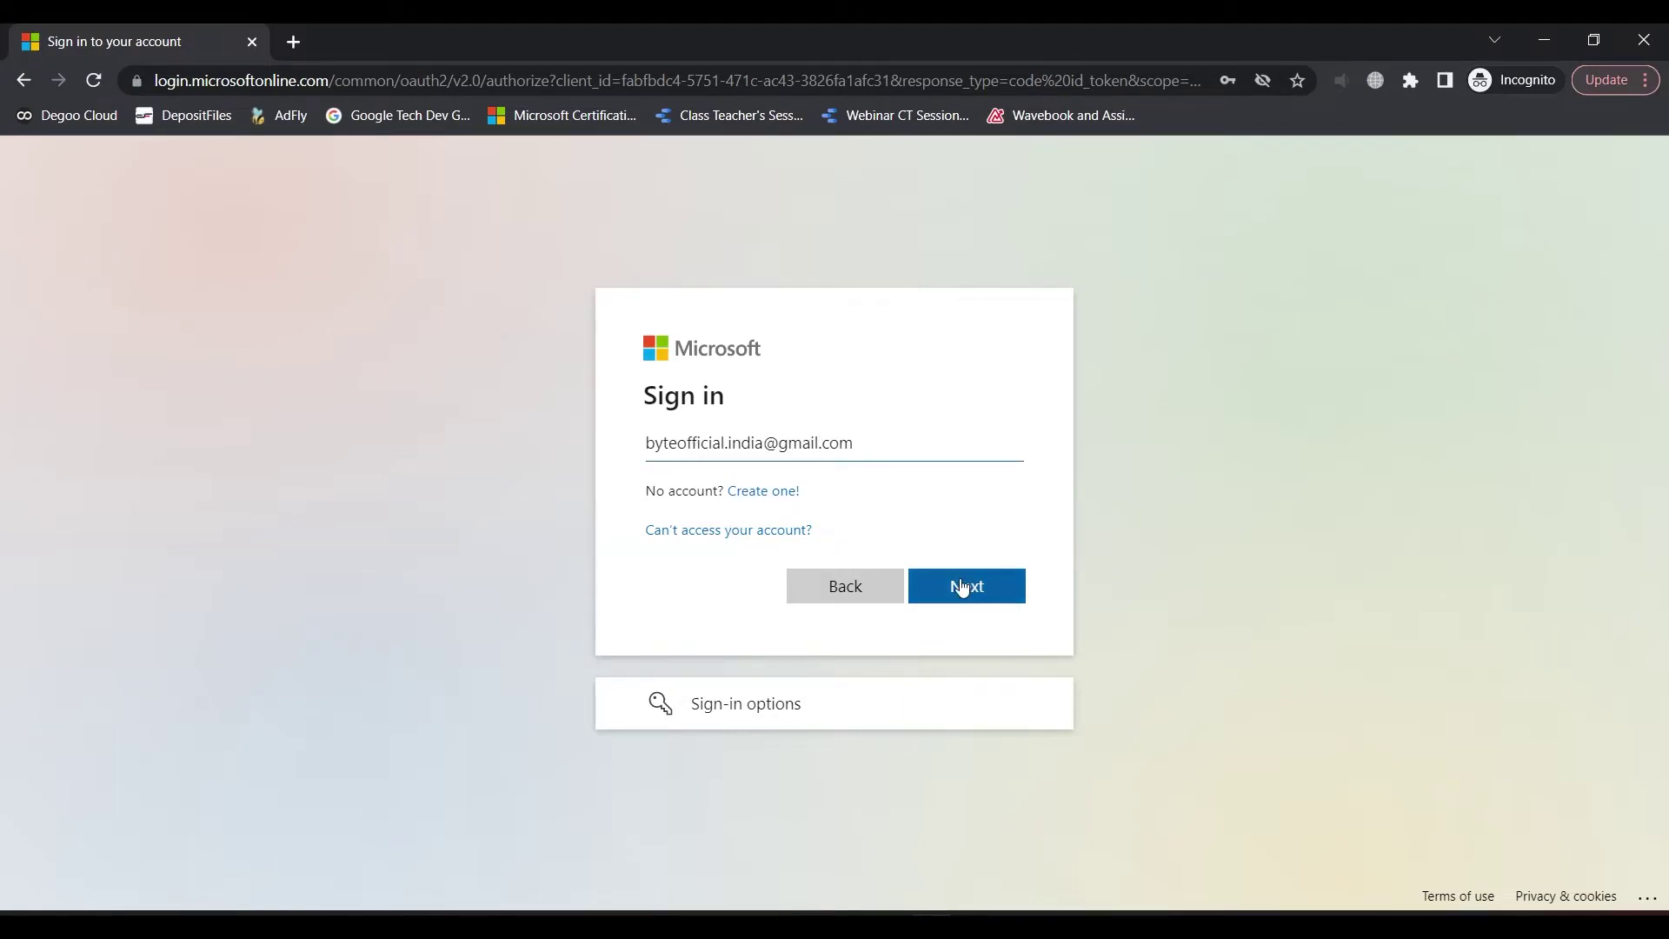
pyautogui.click(960, 586)
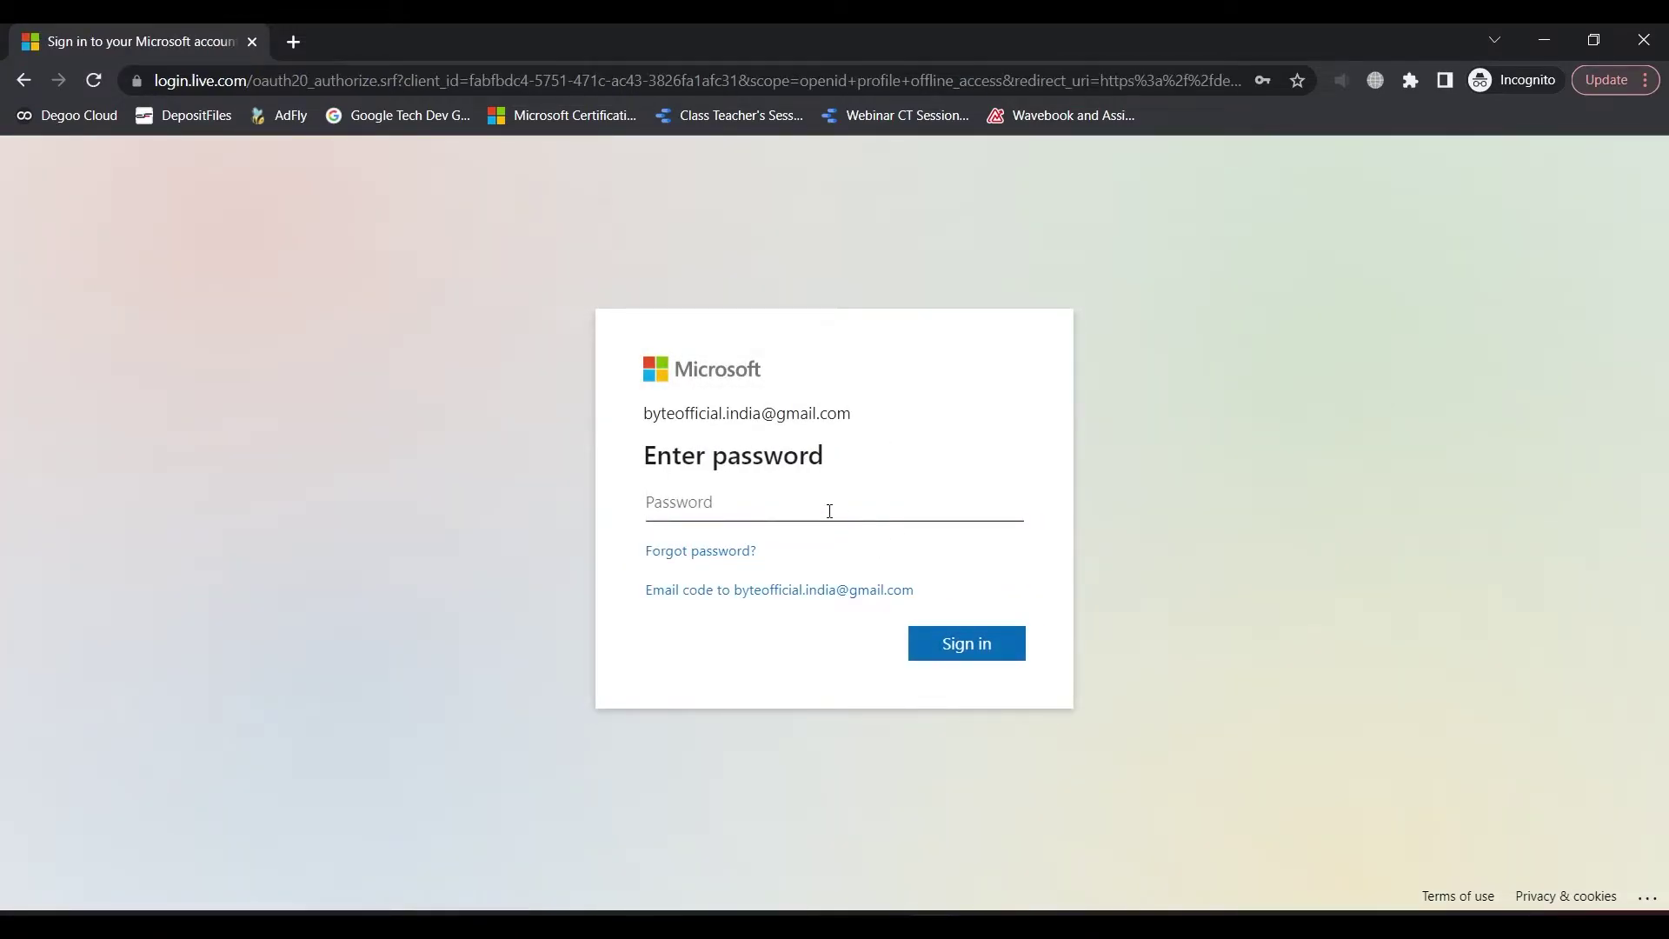
pyautogui.click(835, 589)
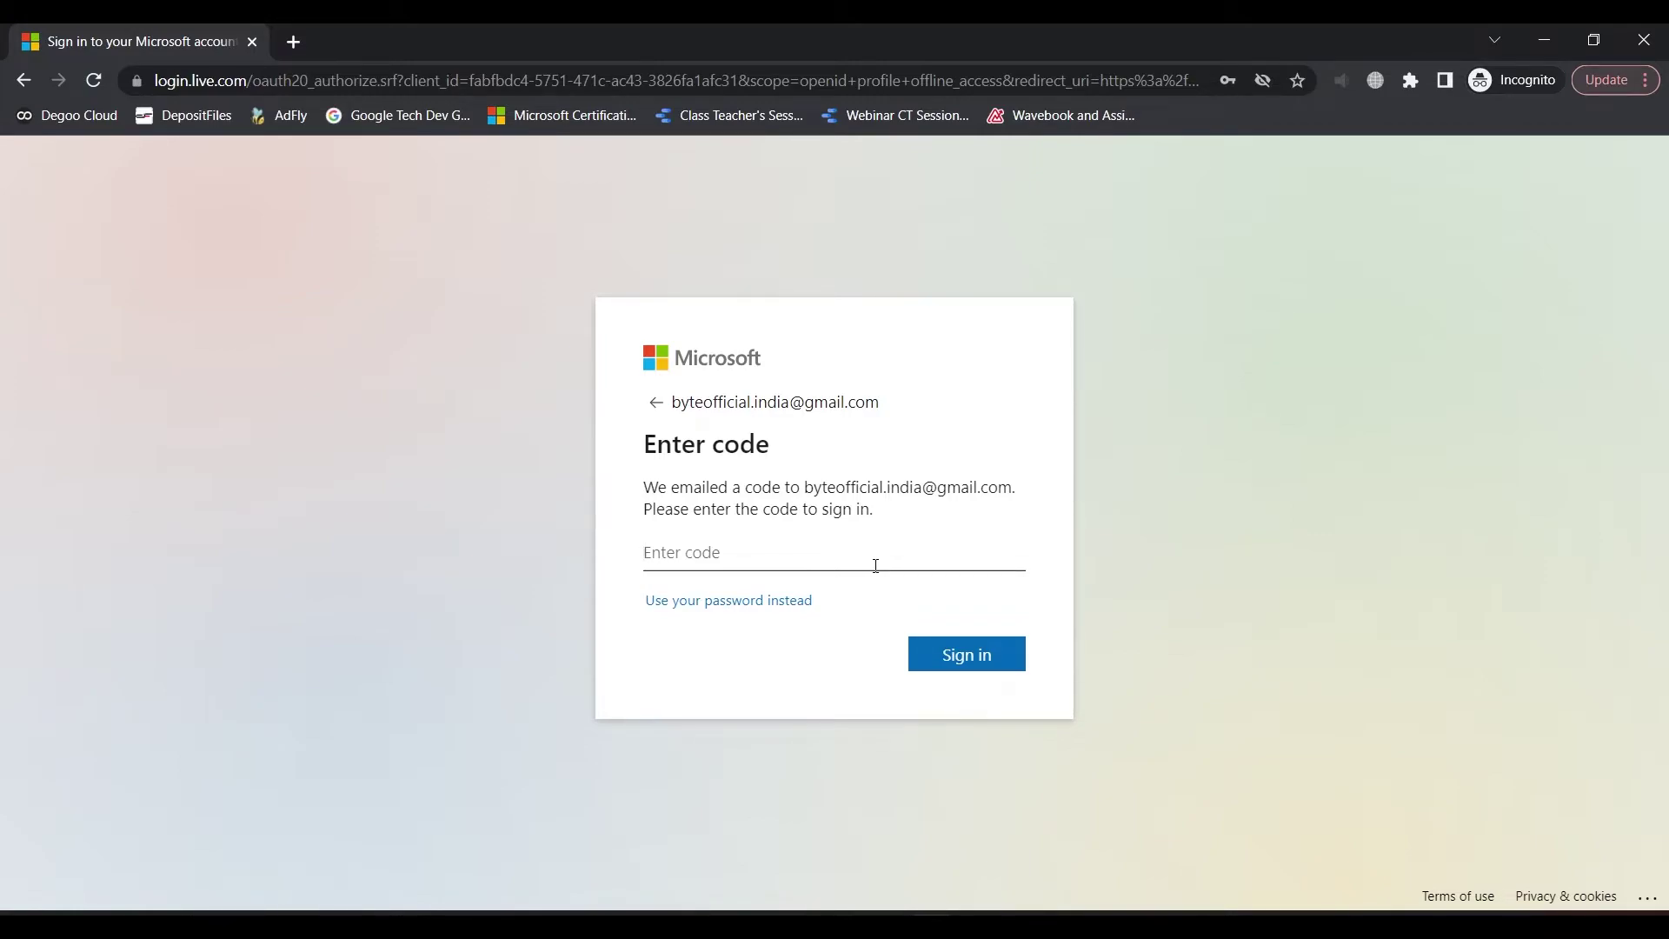
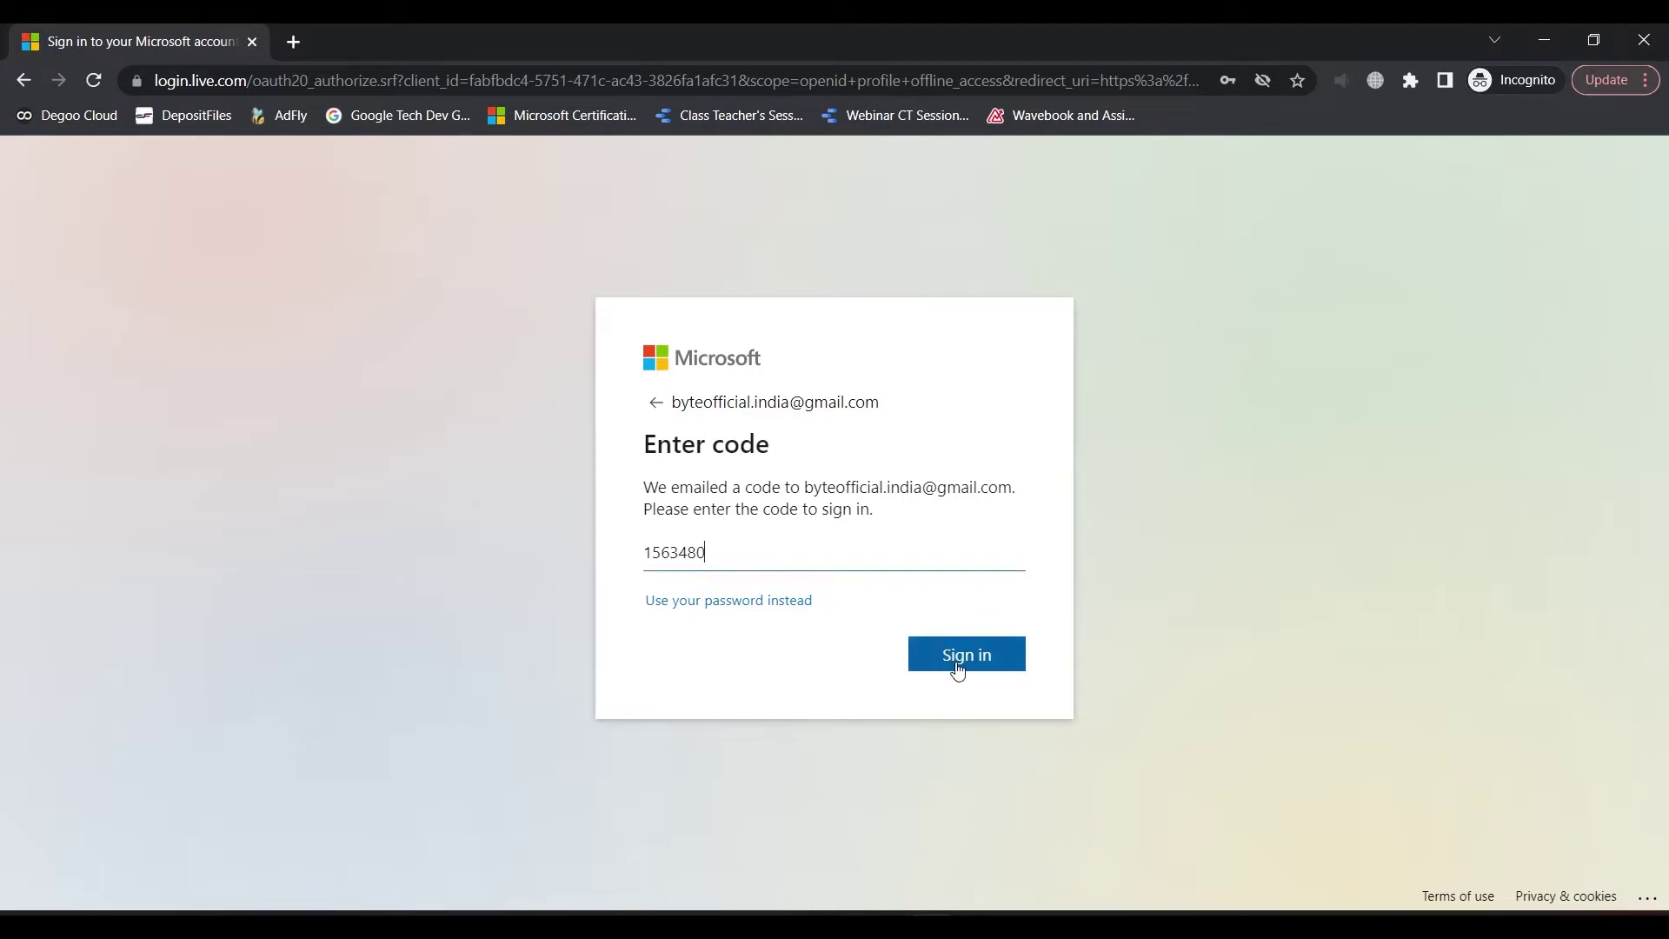
pyautogui.click(962, 657)
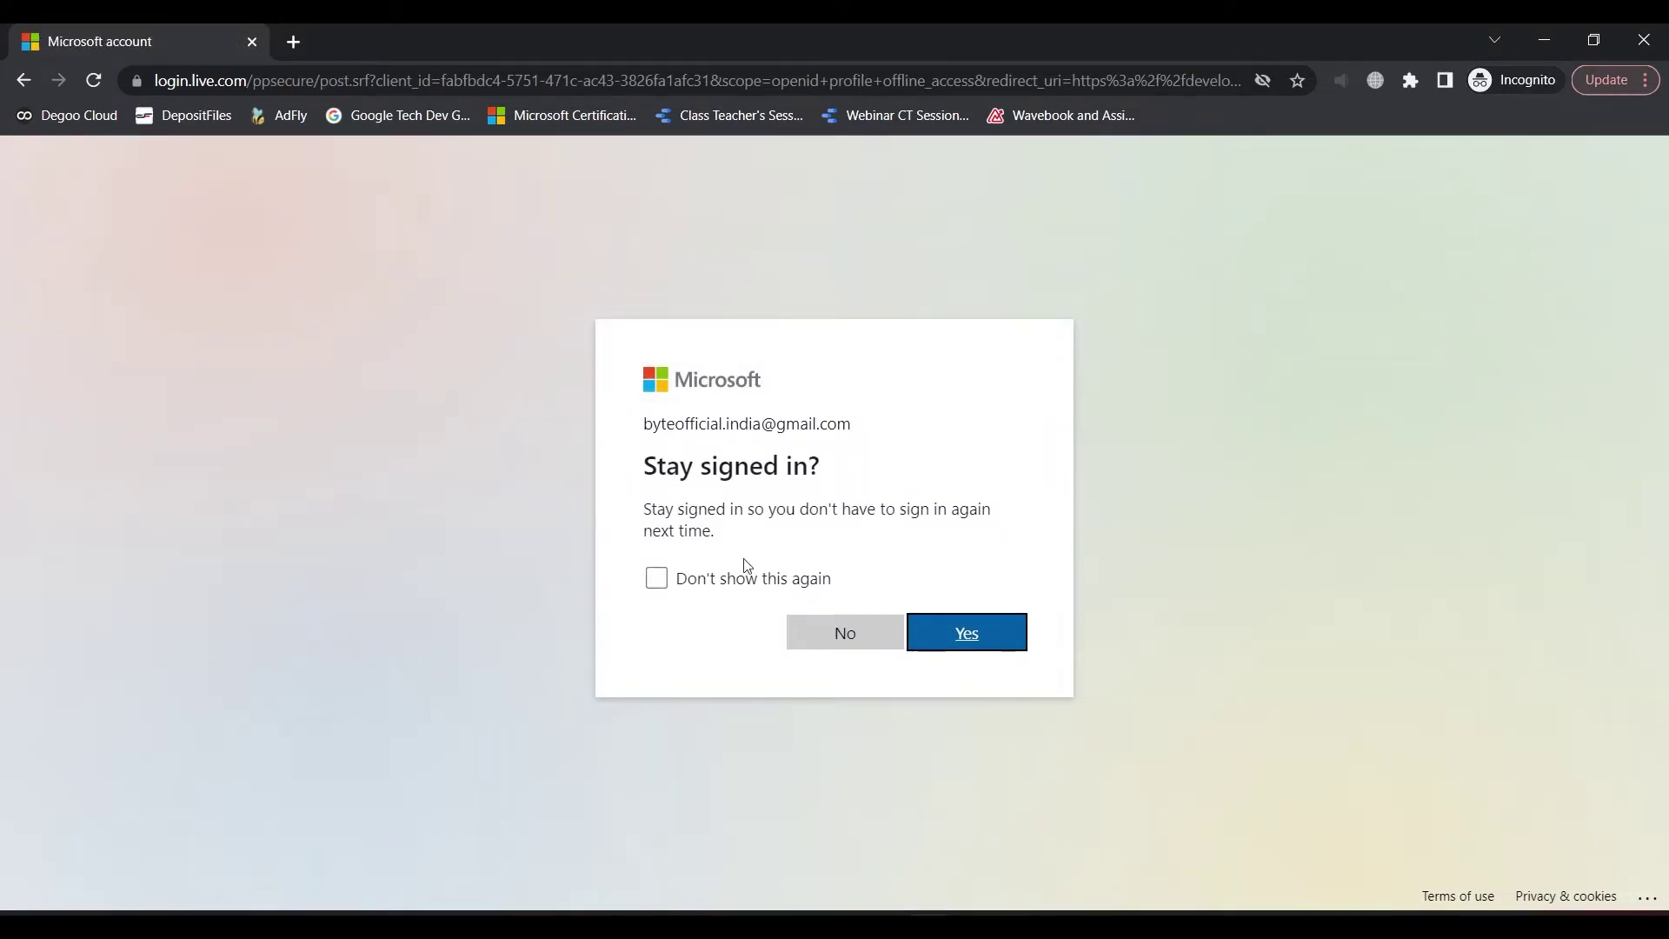
pyautogui.click(926, 634)
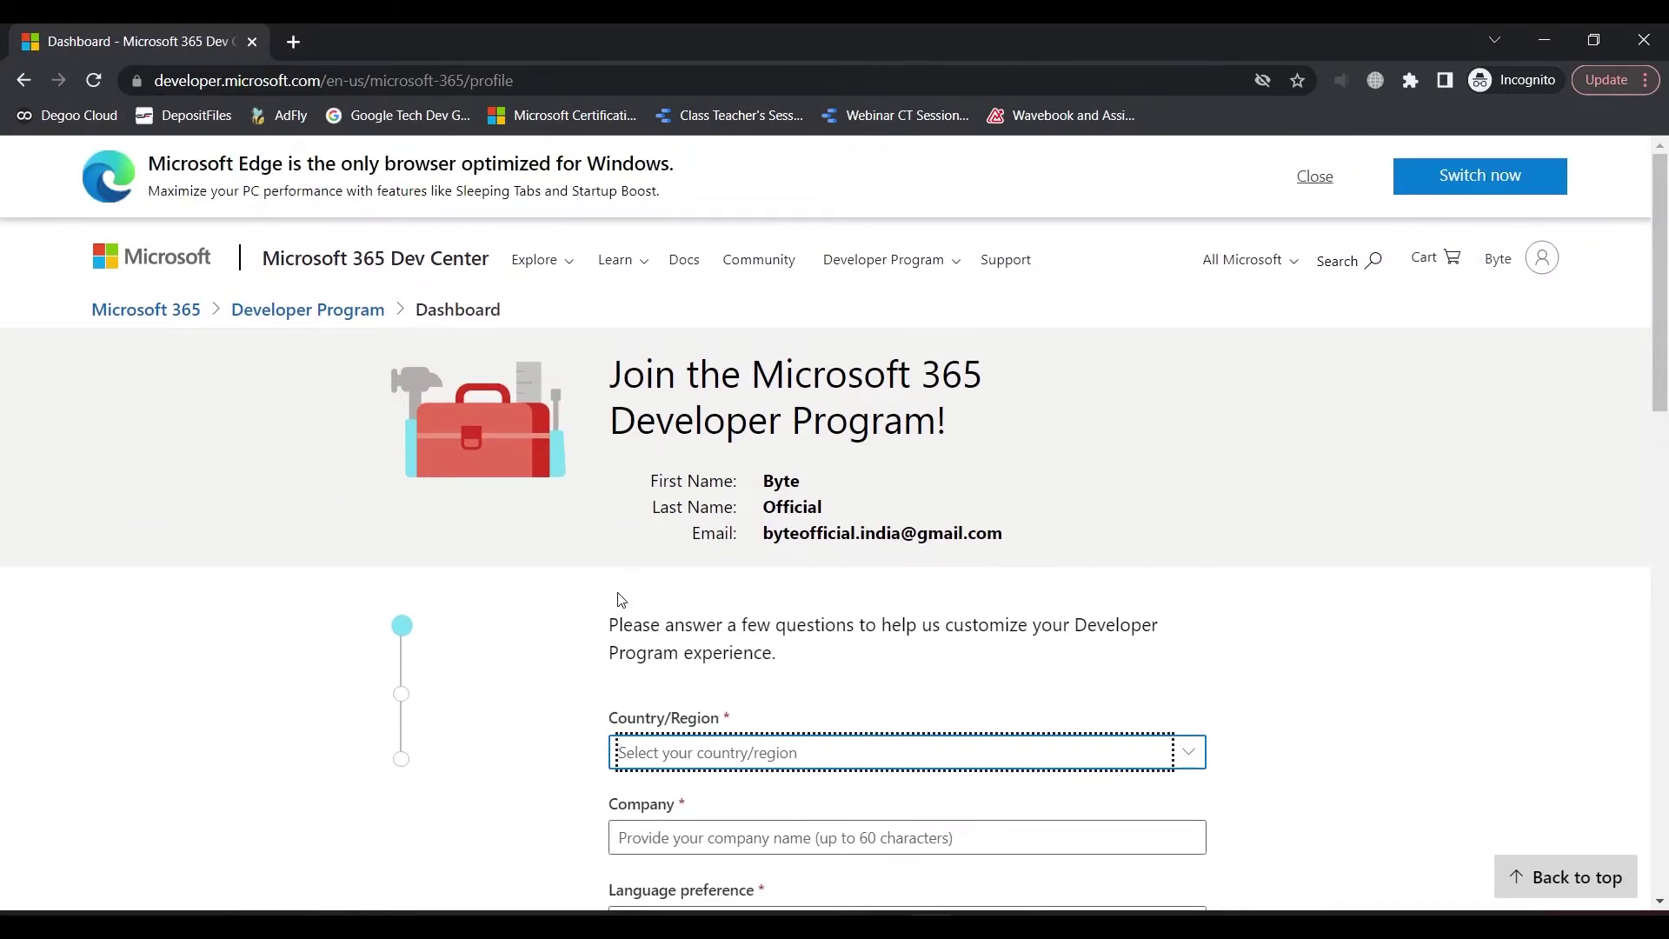
pyautogui.scroll(-3, 552, 618)
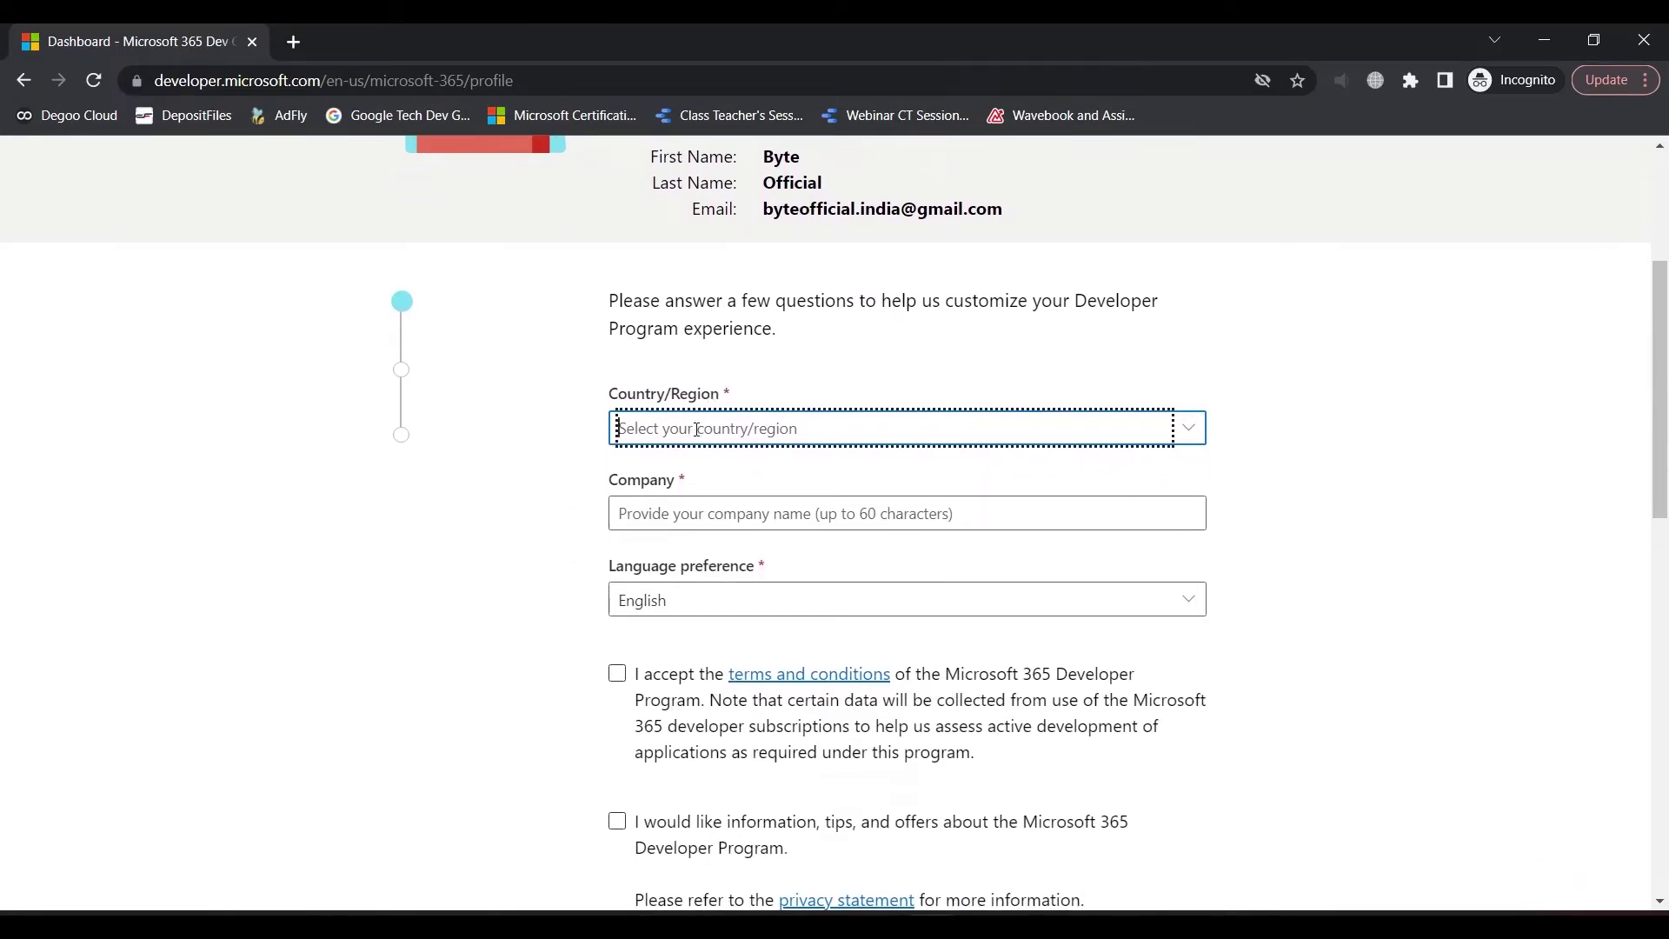
# - Fill the join form with country India and company ByteOfficial, accept the terms, and continue
pyautogui.click(697, 430)
pyautogui.scroll(-2, 696, 429)
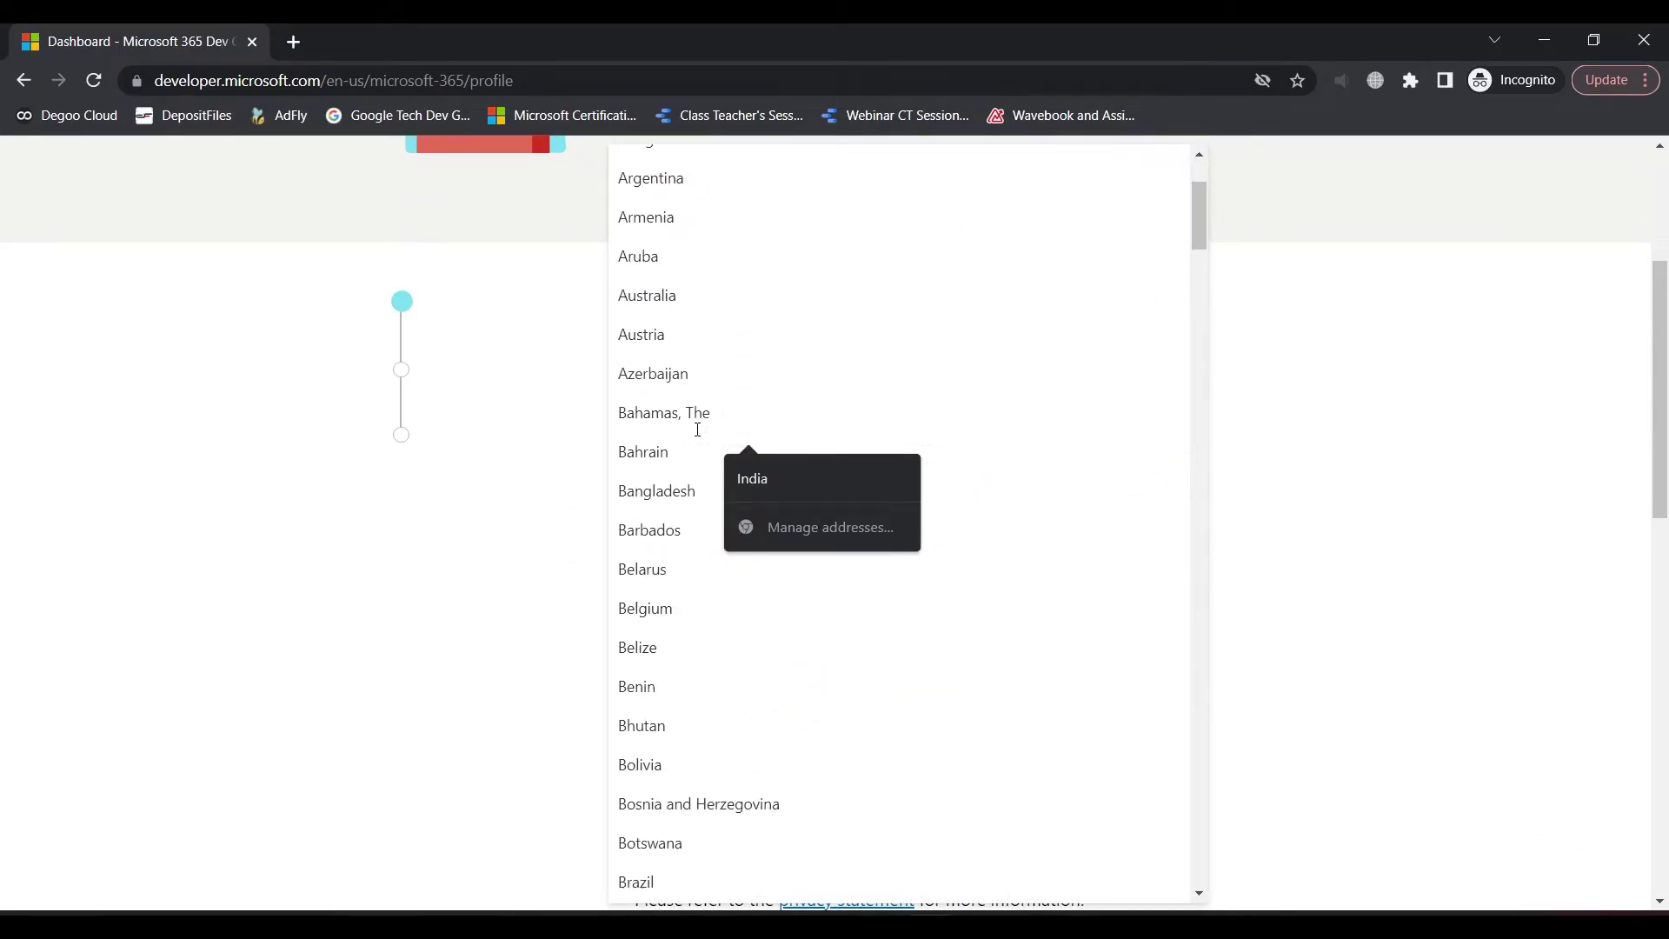
pyautogui.scroll(-4, 718, 559)
pyautogui.scroll(-5, 719, 560)
pyautogui.scroll(-2, 661, 617)
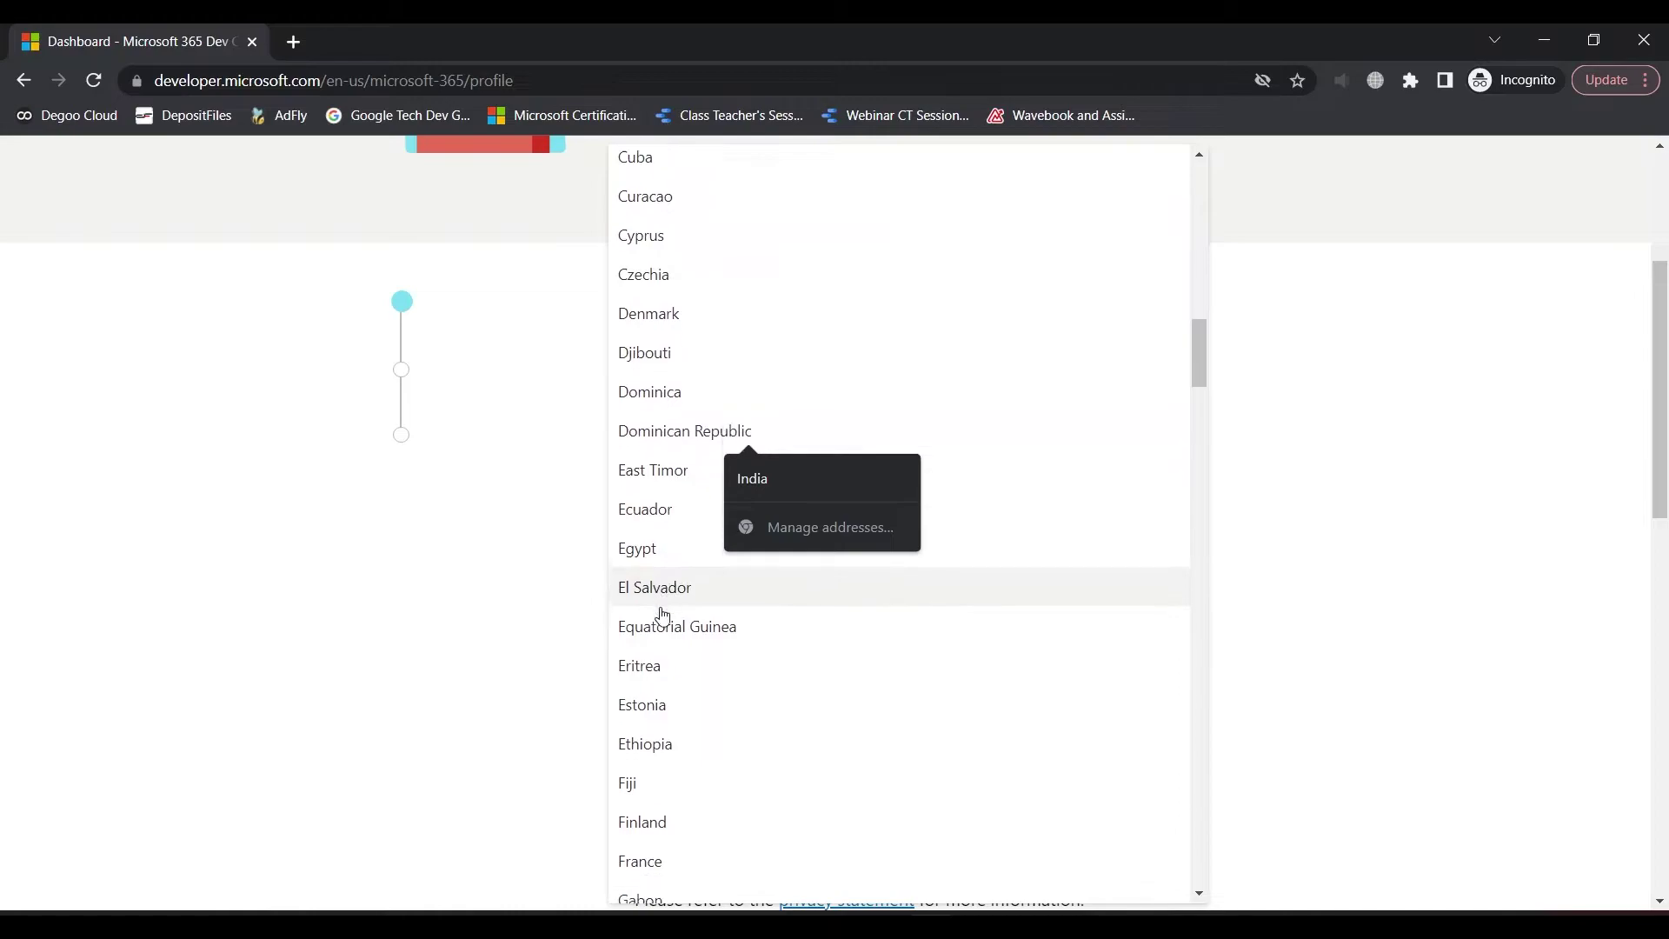
pyautogui.scroll(-4, 661, 611)
pyautogui.scroll(-2, 665, 658)
pyautogui.scroll(-1, 674, 678)
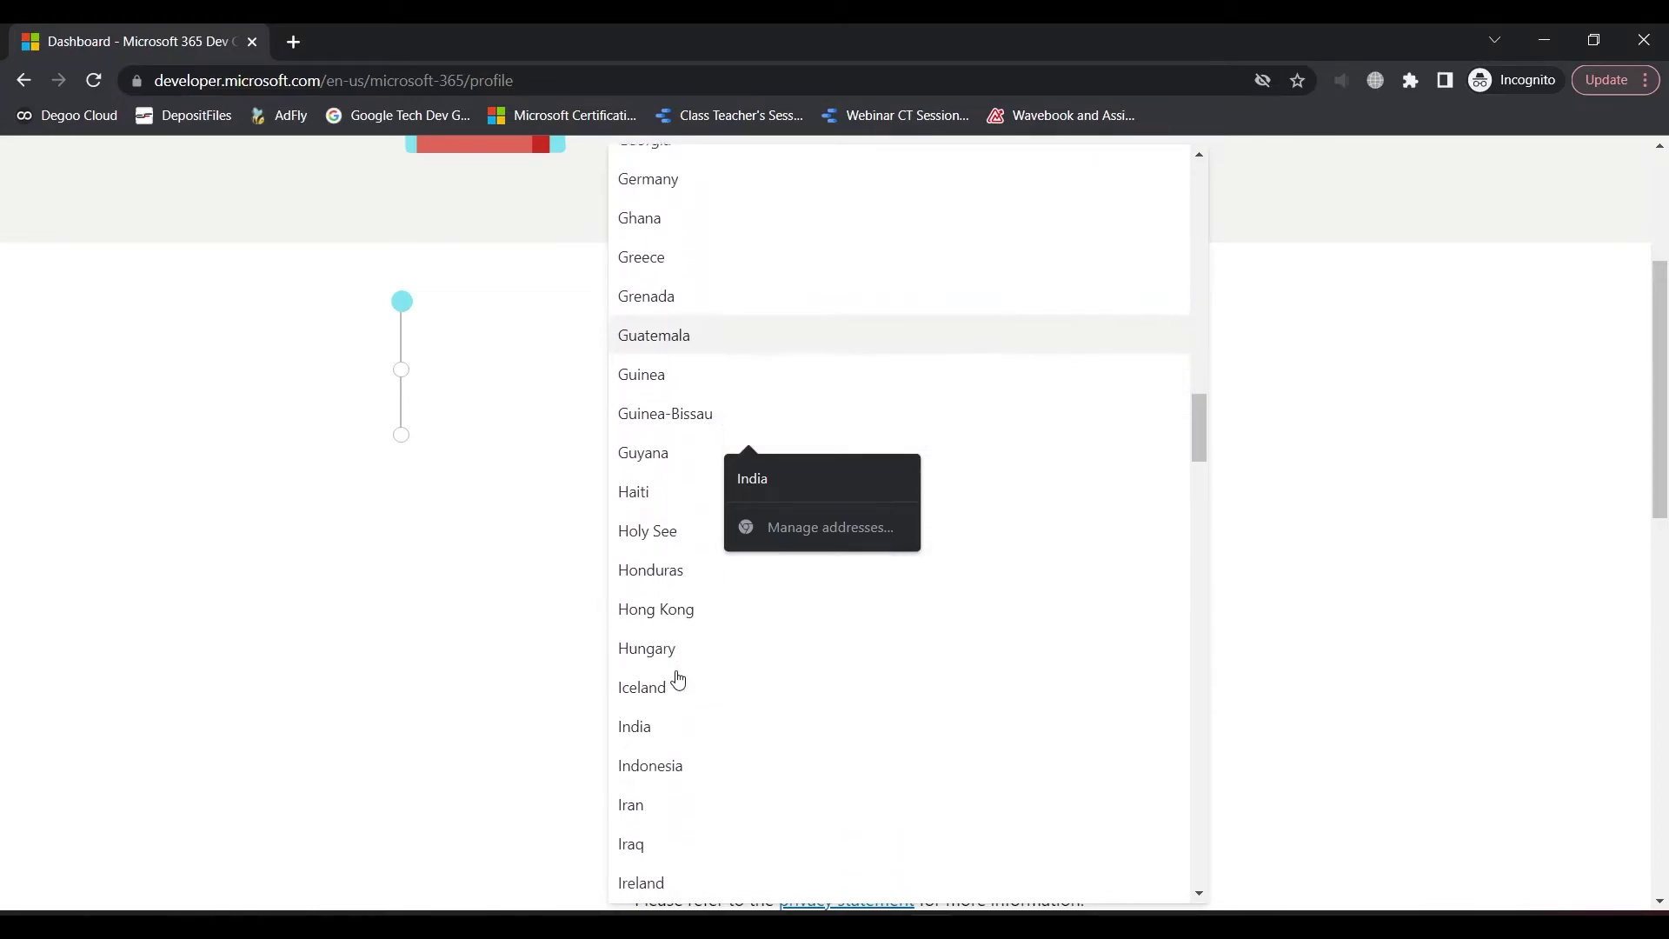
pyautogui.scroll(-2, 673, 678)
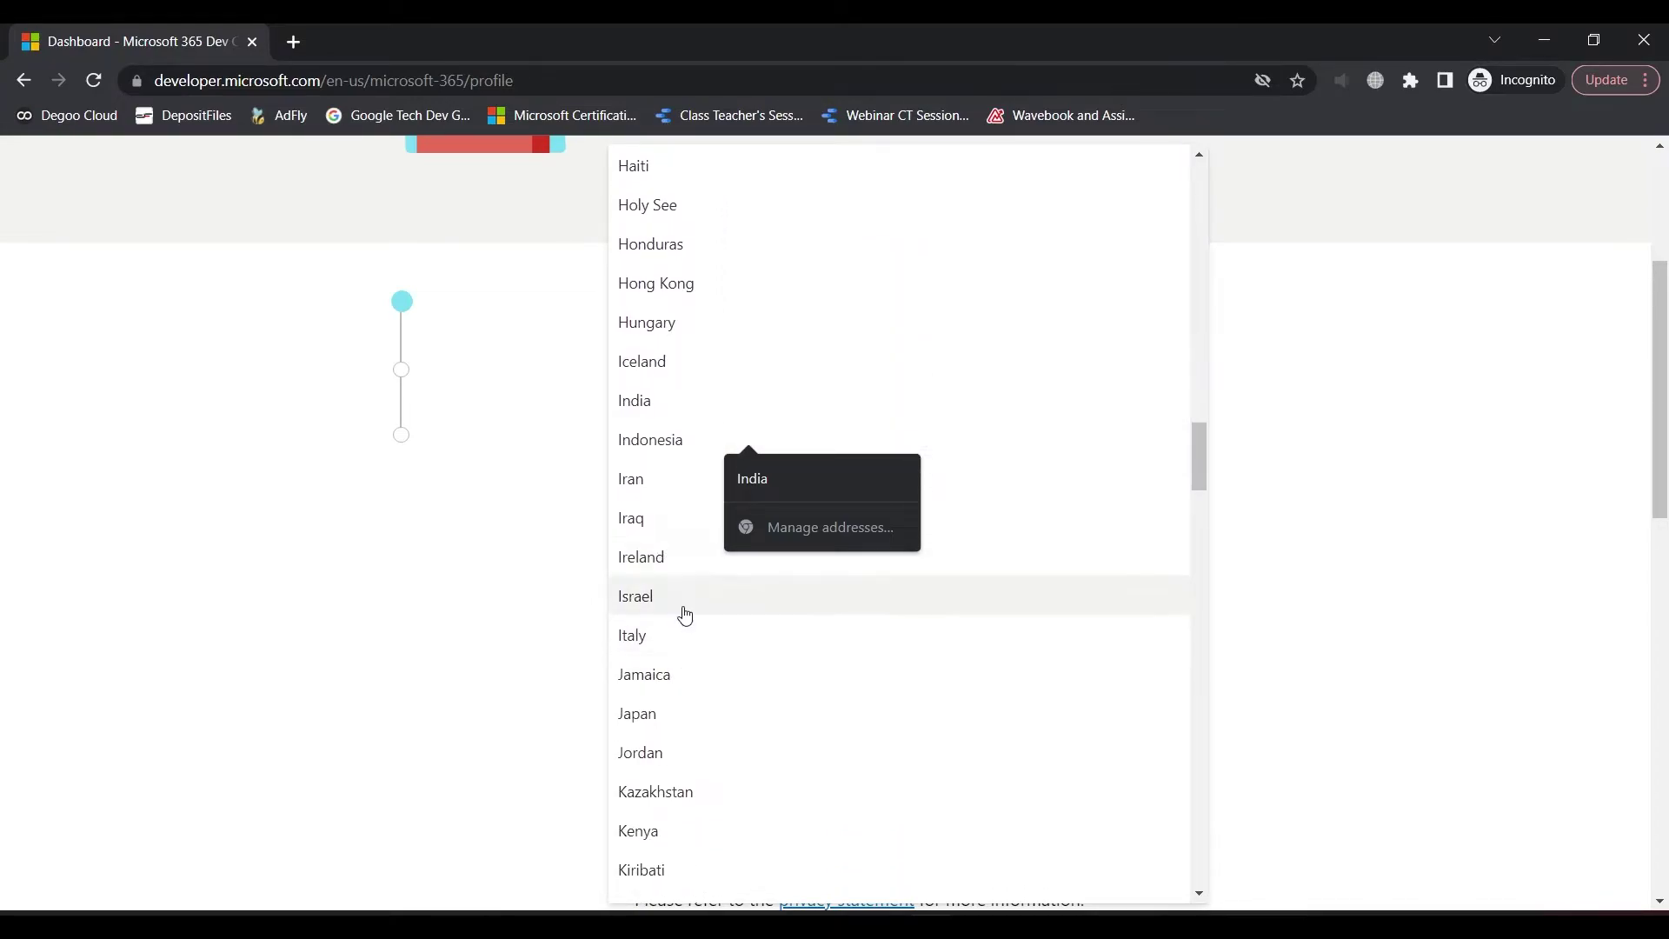
pyautogui.click(678, 401)
pyautogui.click(559, 528)
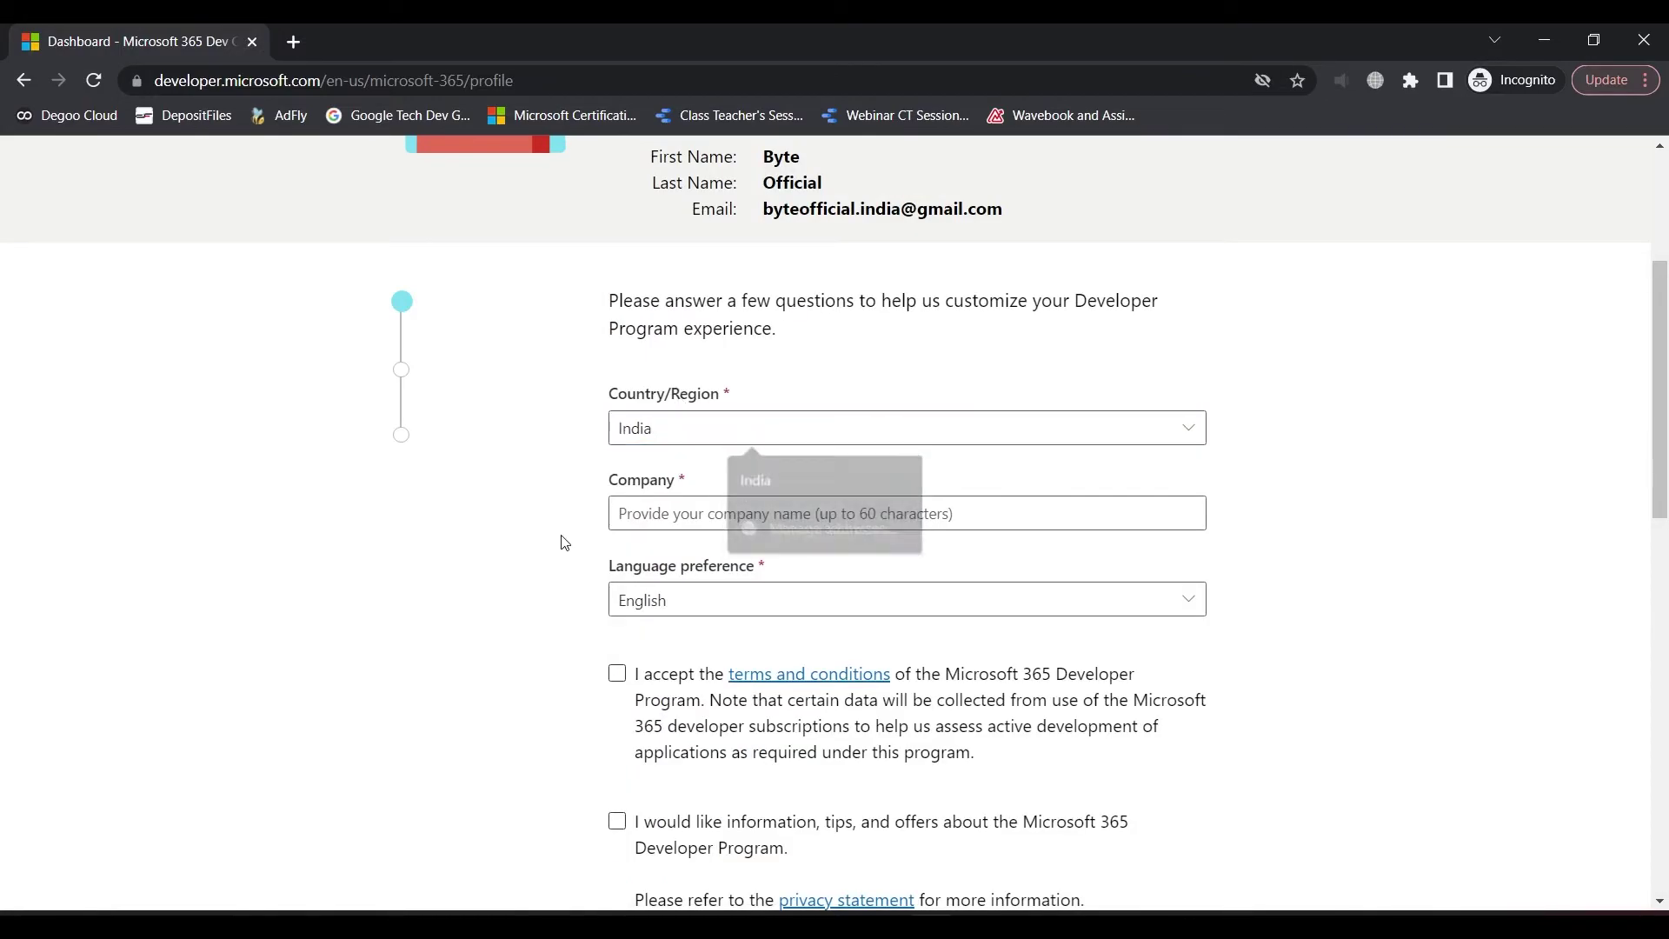
pyautogui.click(656, 508)
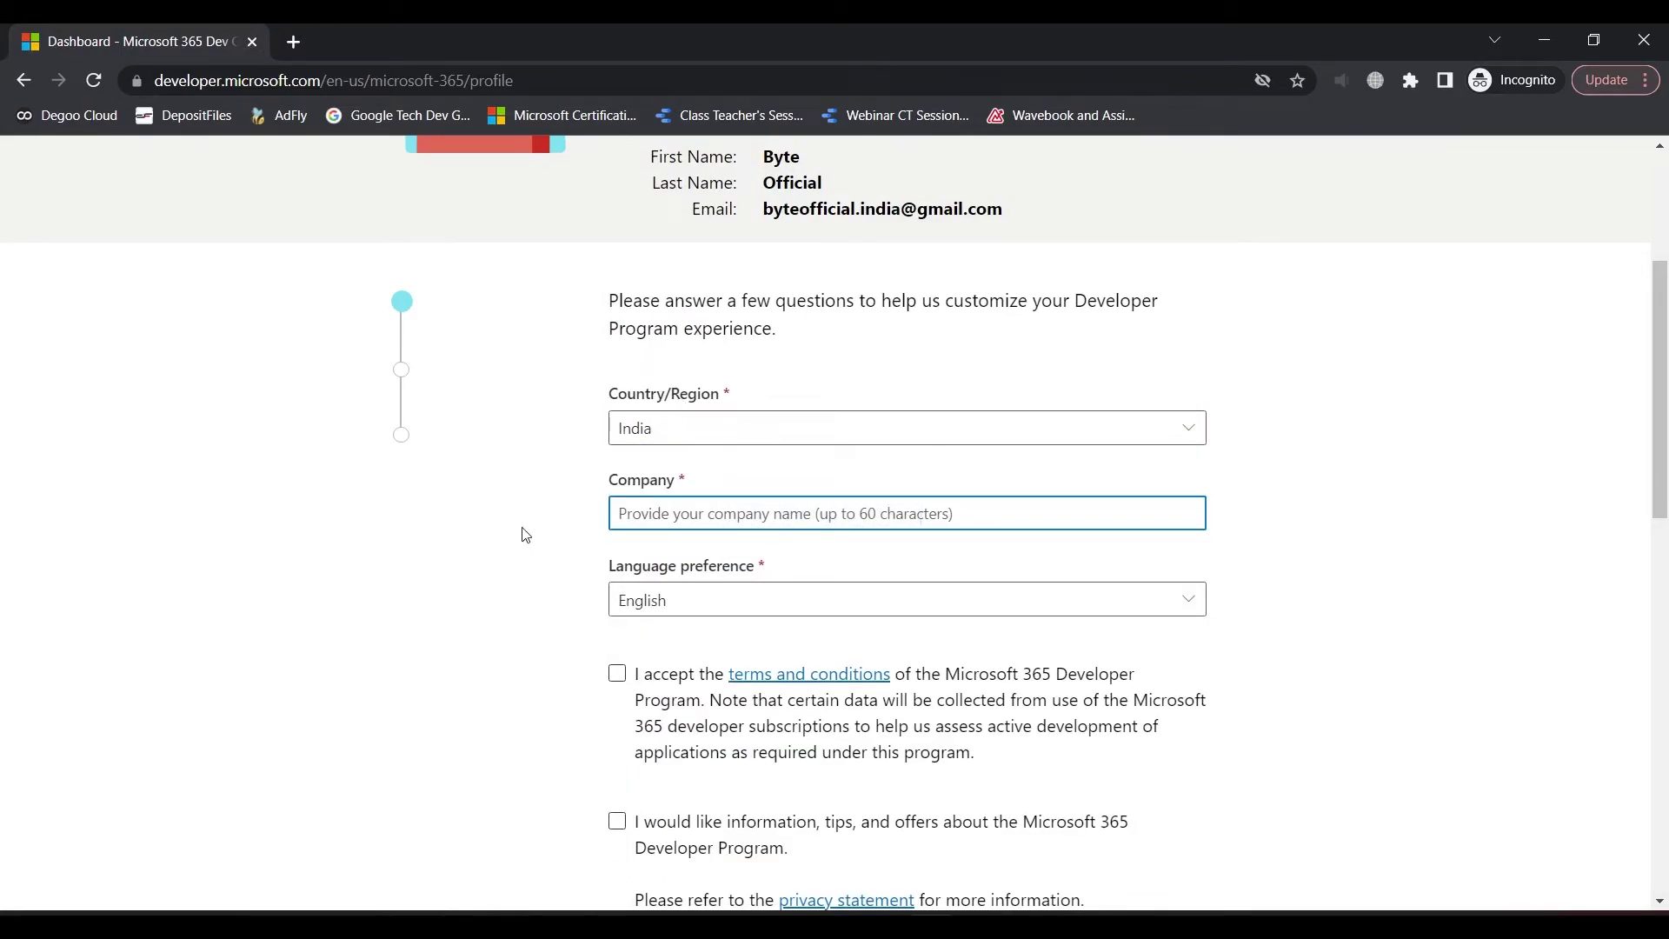
pyautogui.write('ByteOffic')
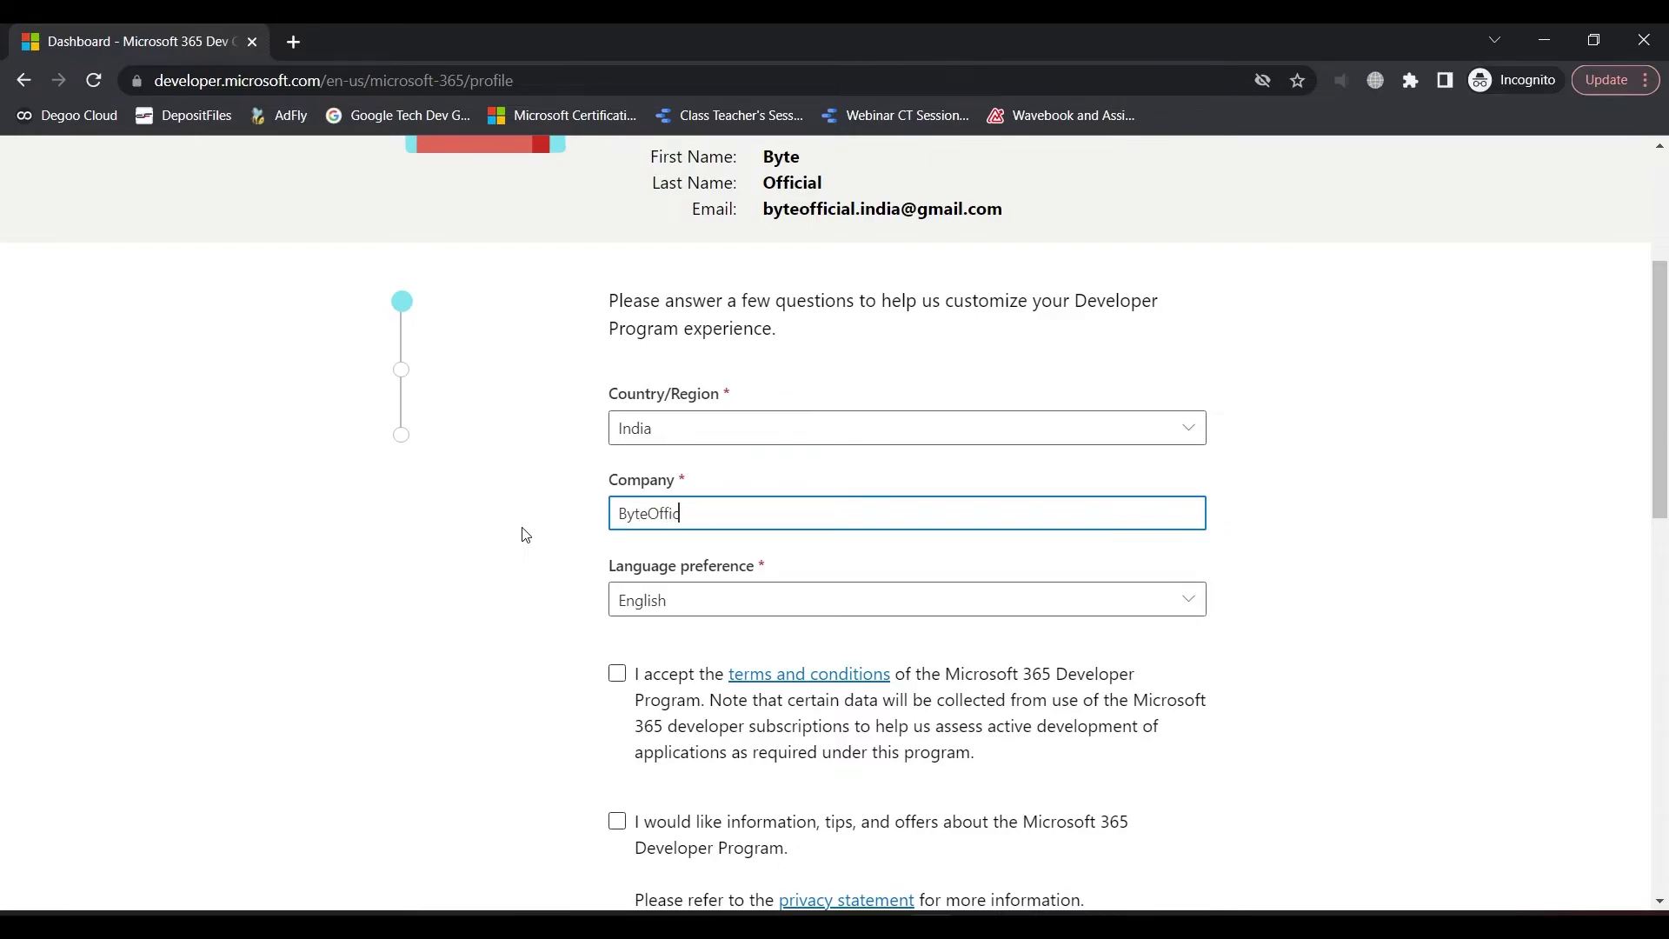
pyautogui.write('ial')
pyautogui.click(524, 536)
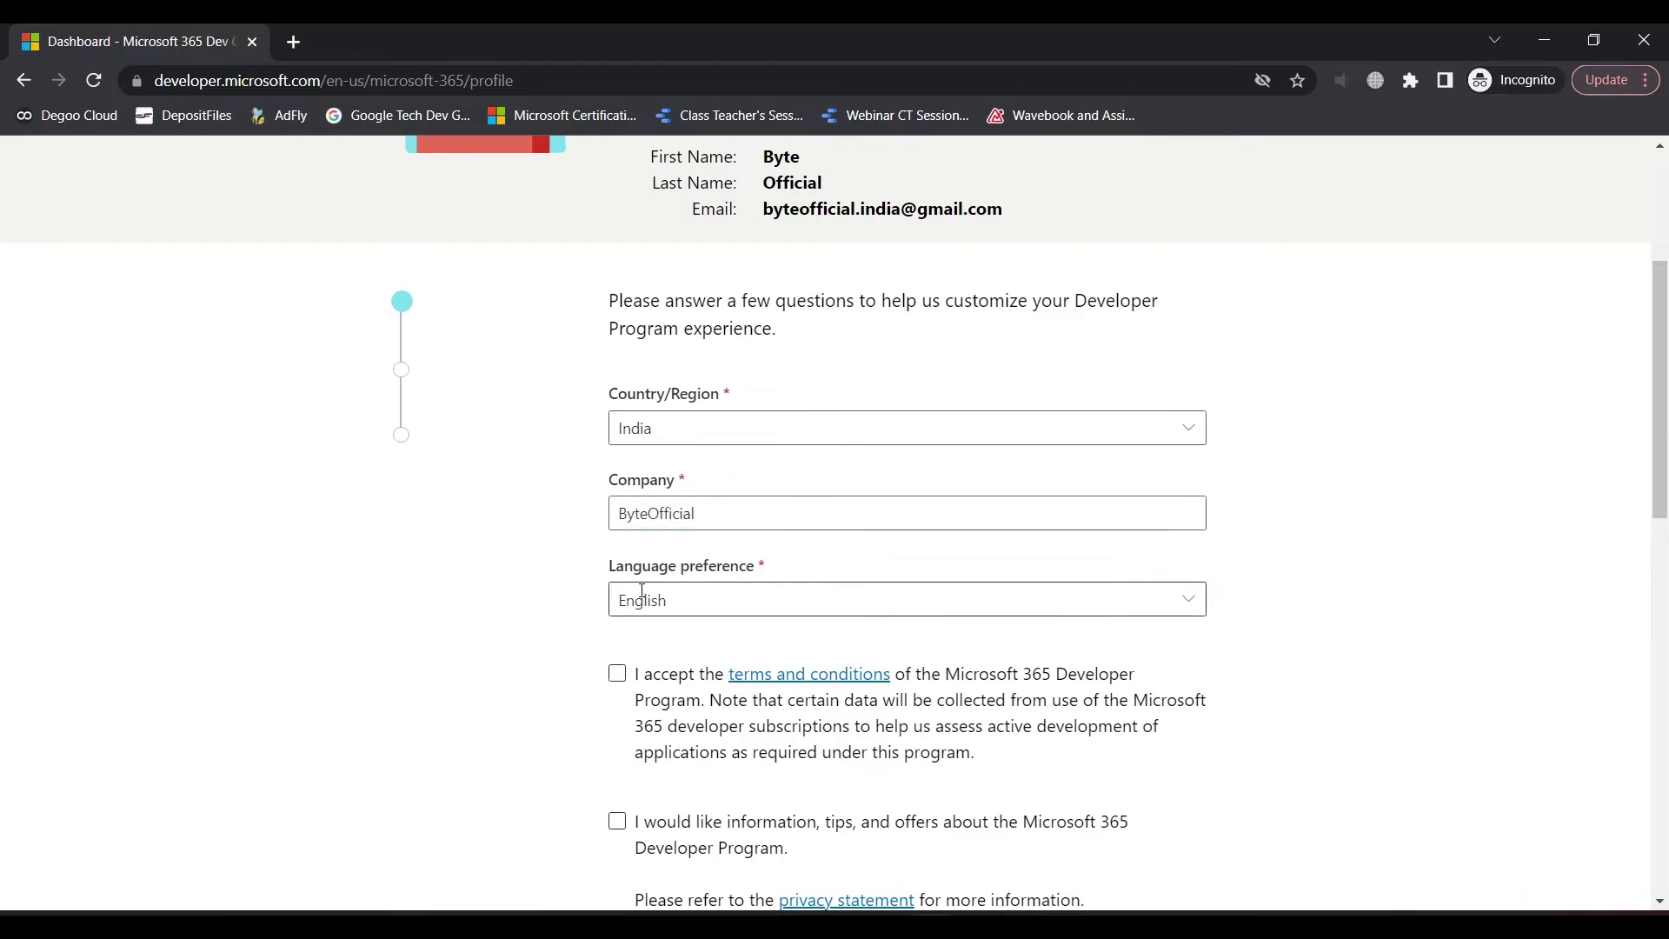
pyautogui.click(615, 674)
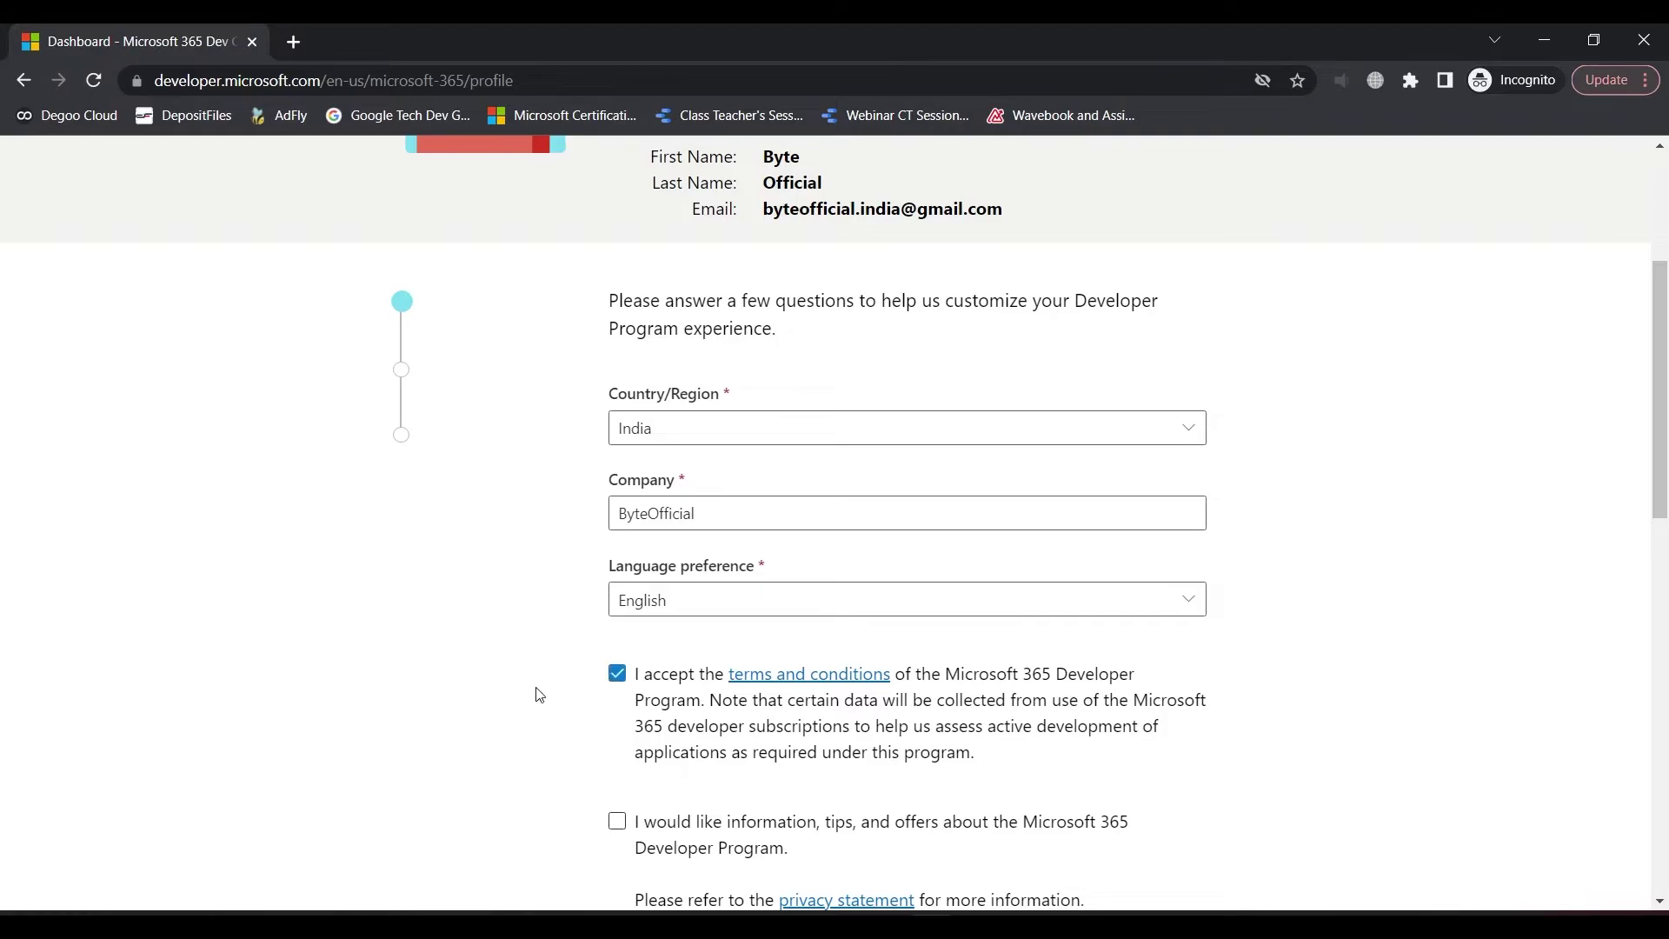
pyautogui.scroll(-3, 533, 692)
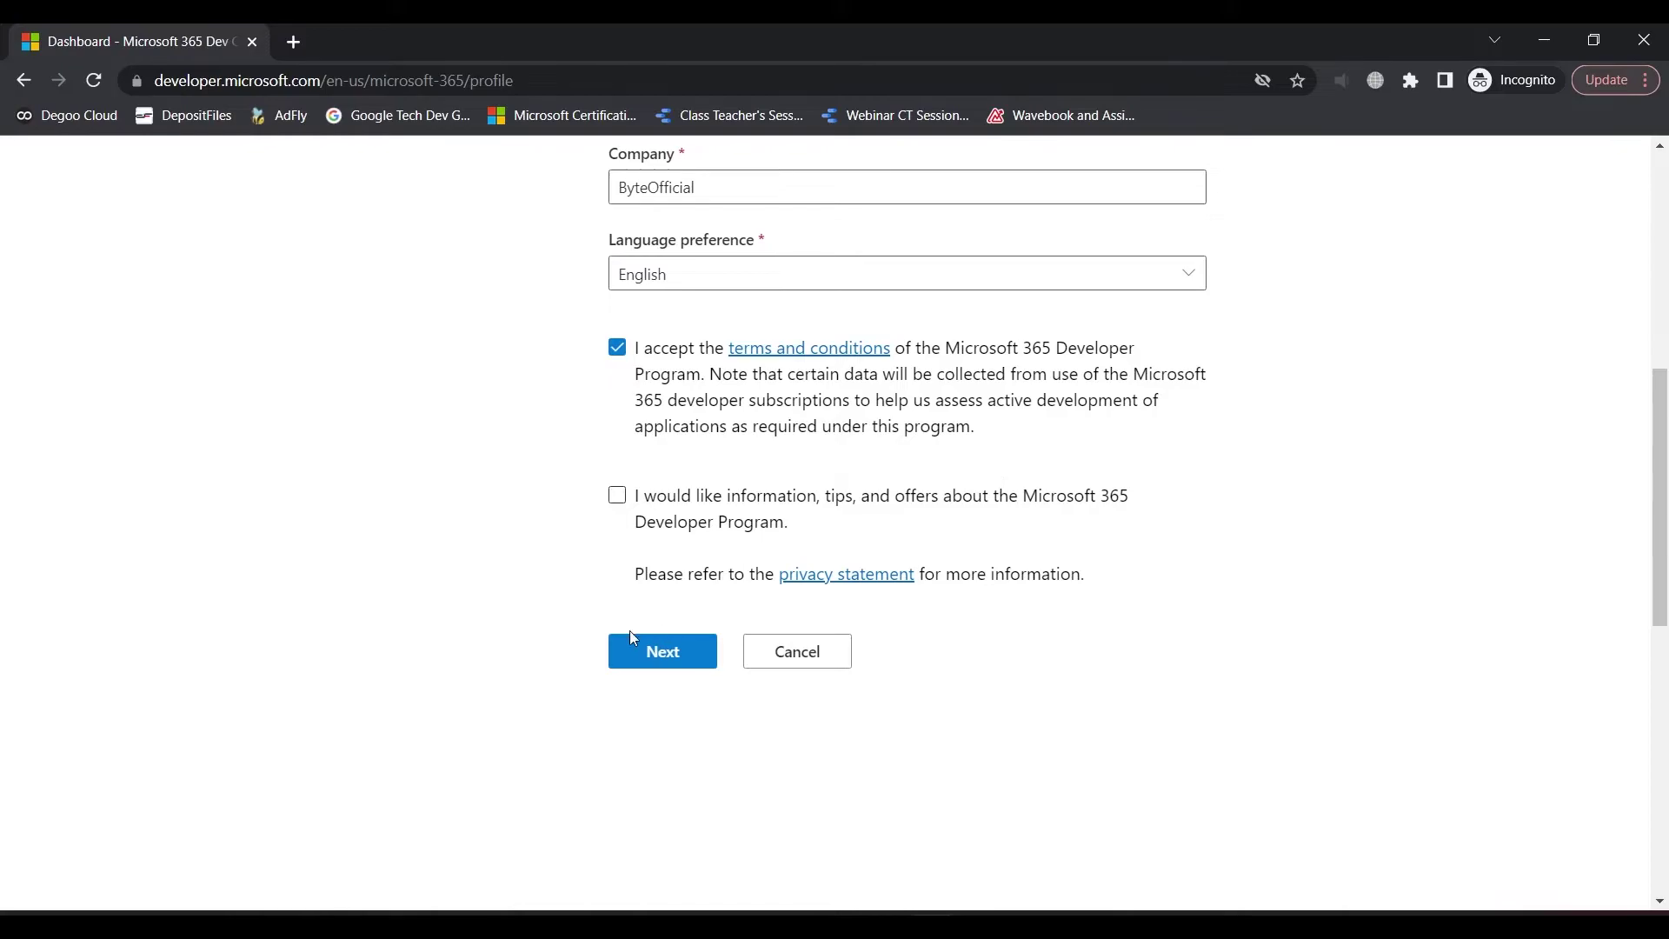
pyautogui.click(659, 651)
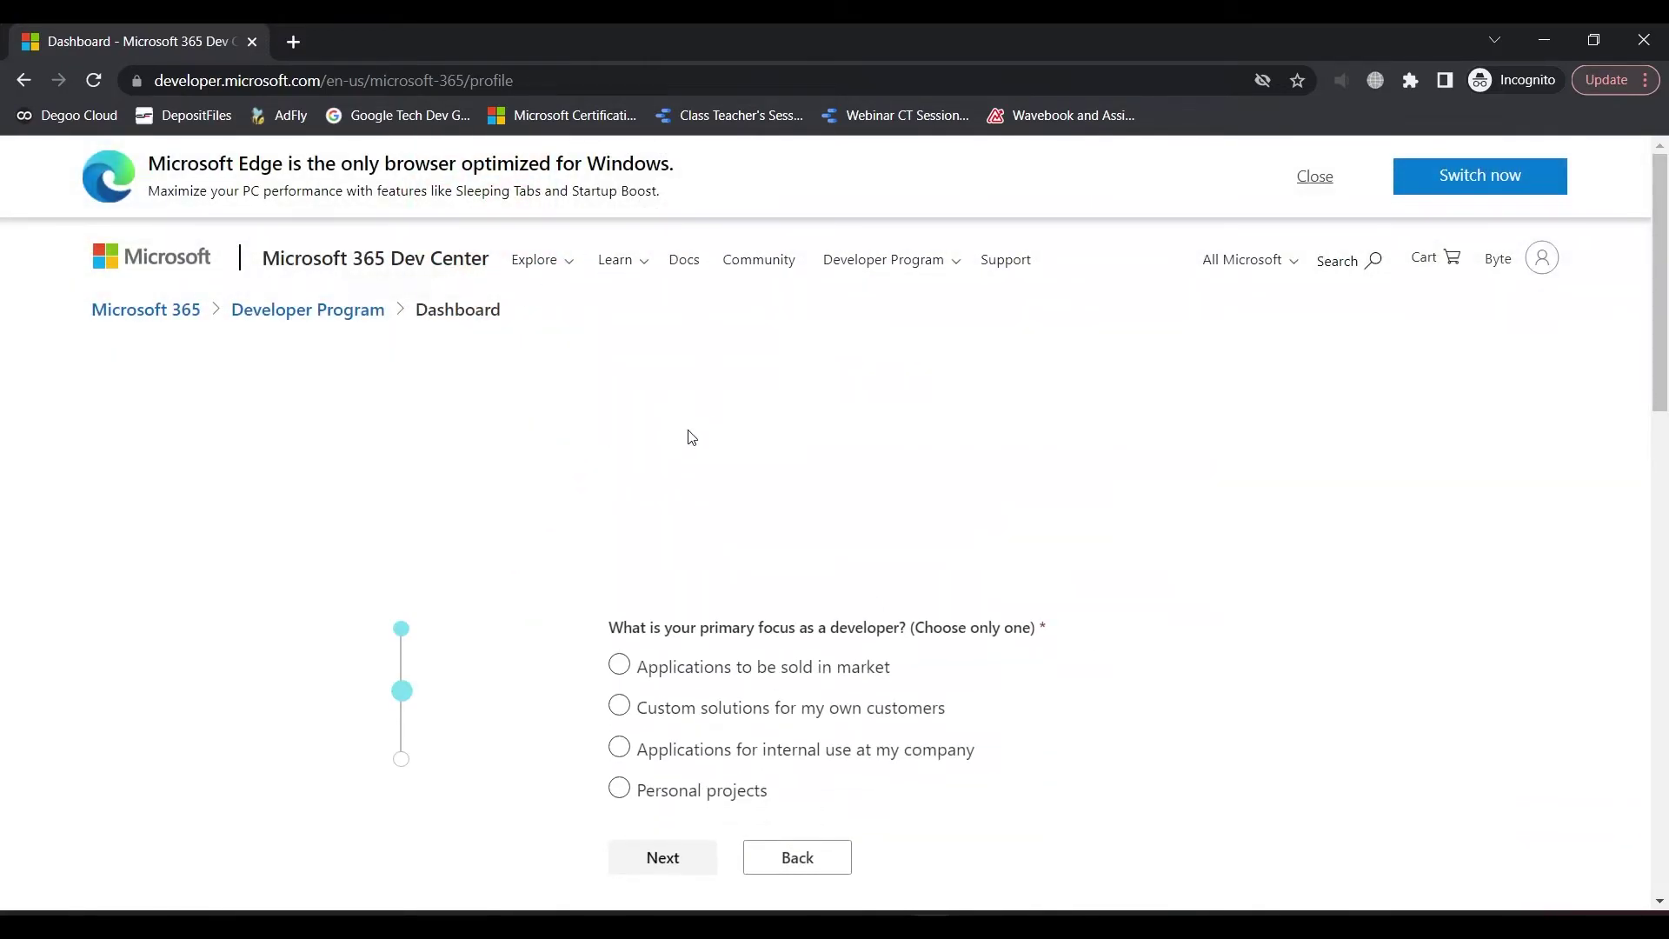
# - Set the developer focus to Personal projects and continue to the areas checklist
pyautogui.click(690, 676)
pyautogui.scroll(-1, 593, 731)
pyautogui.click(639, 686)
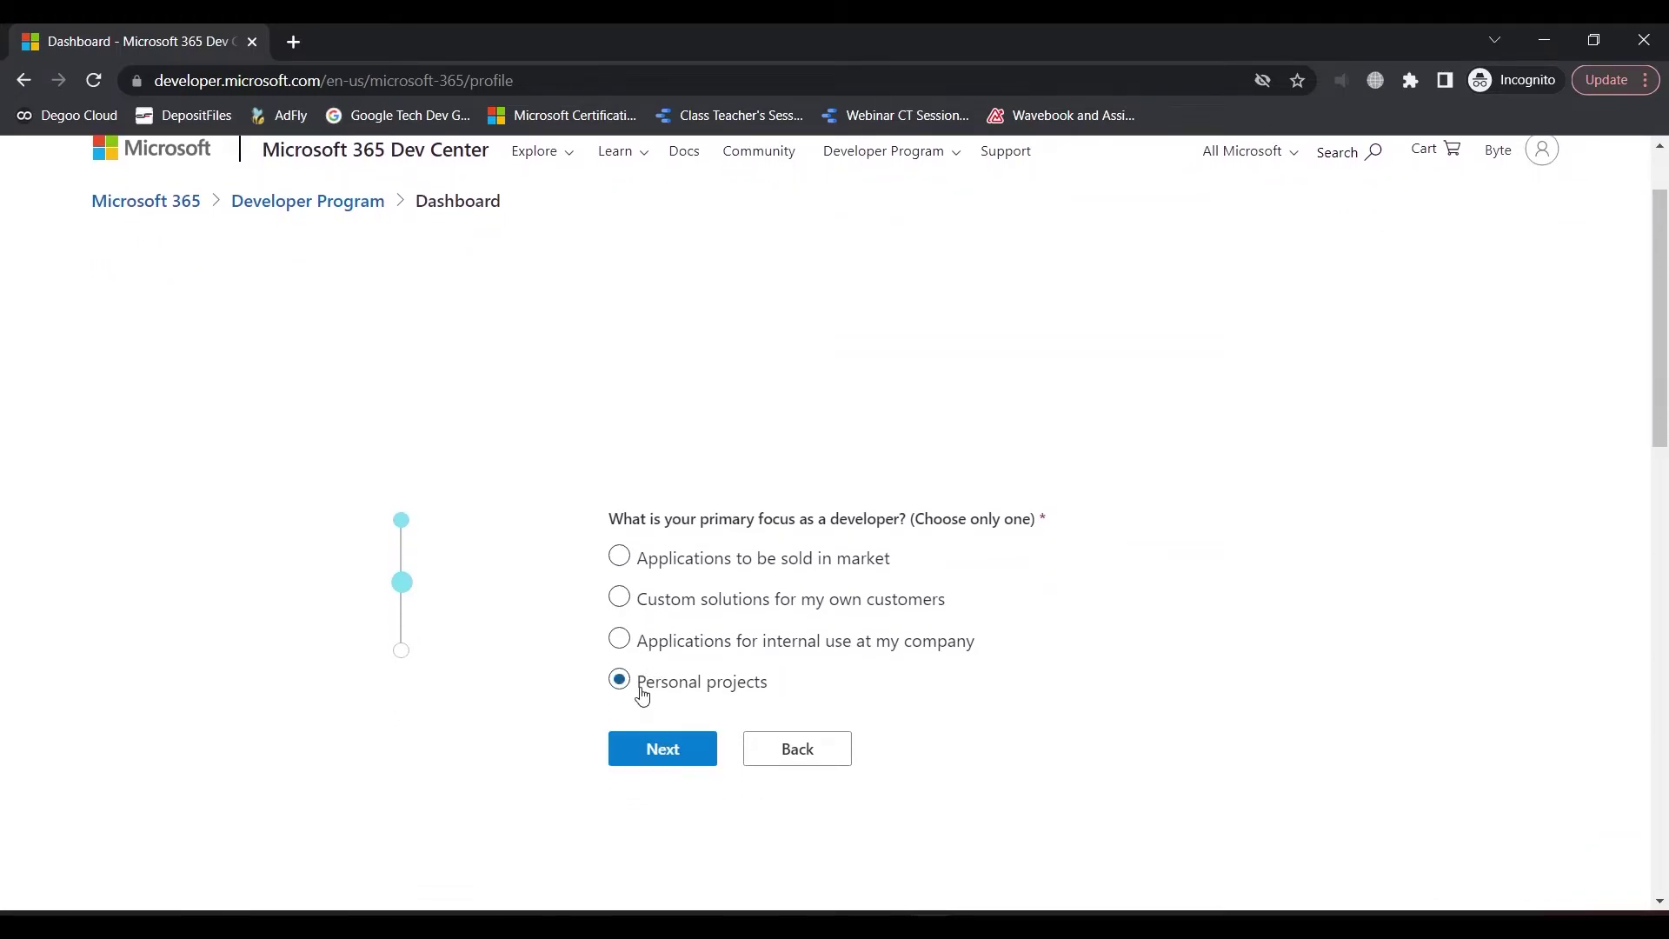
pyautogui.click(705, 752)
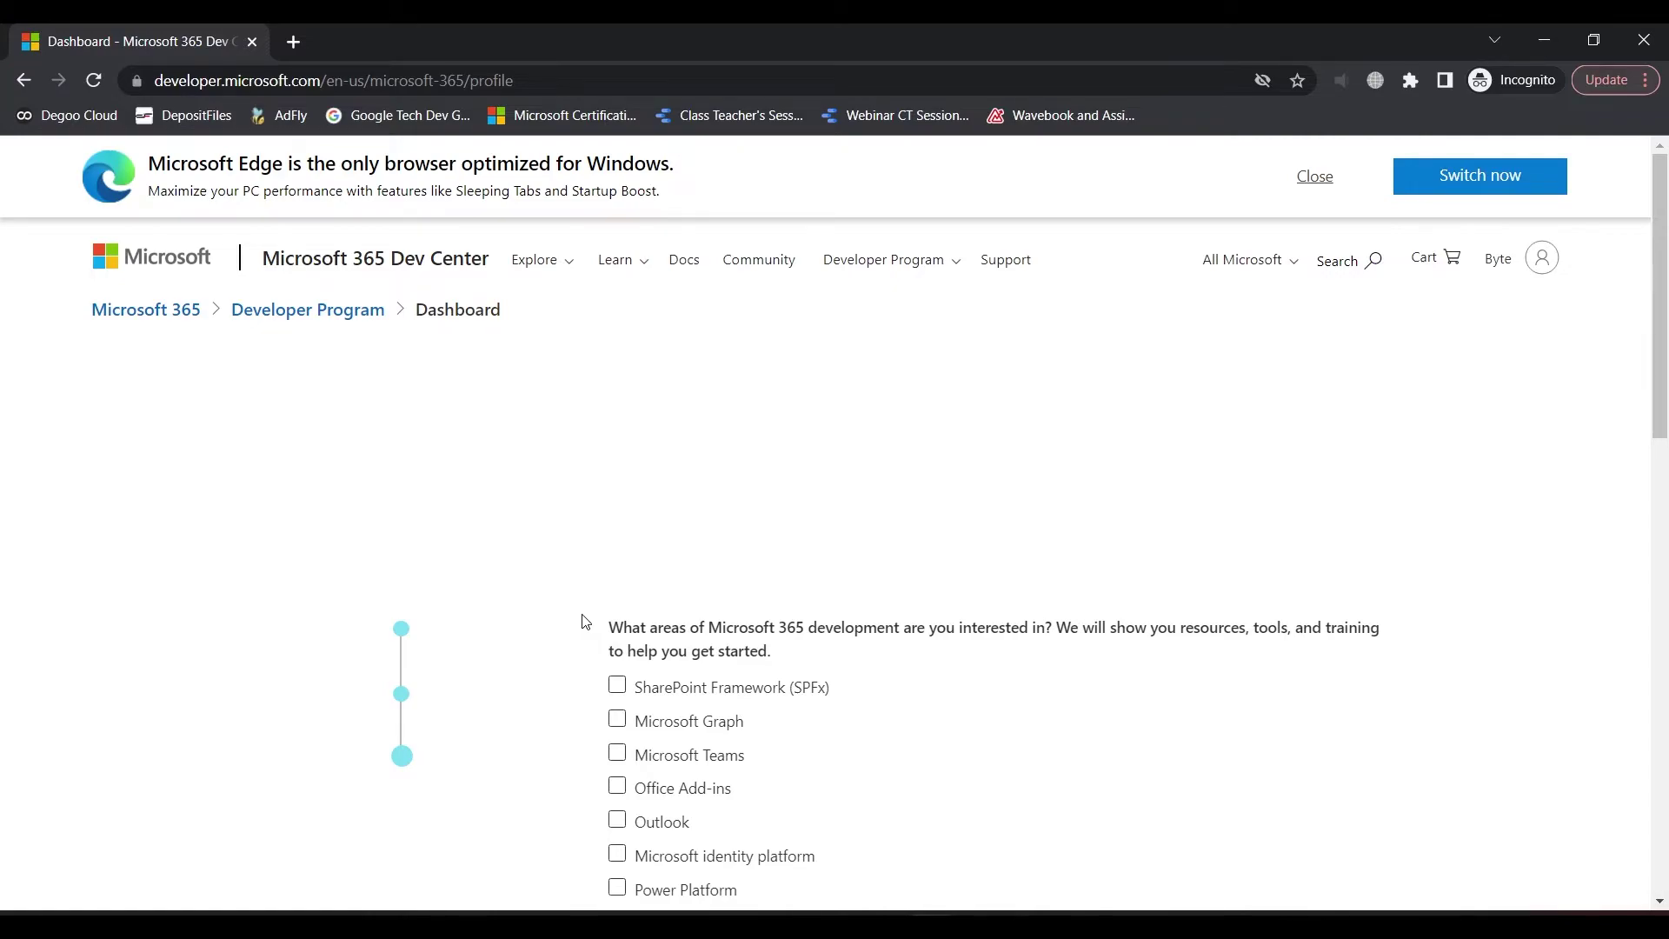
pyautogui.scroll(-3, 582, 622)
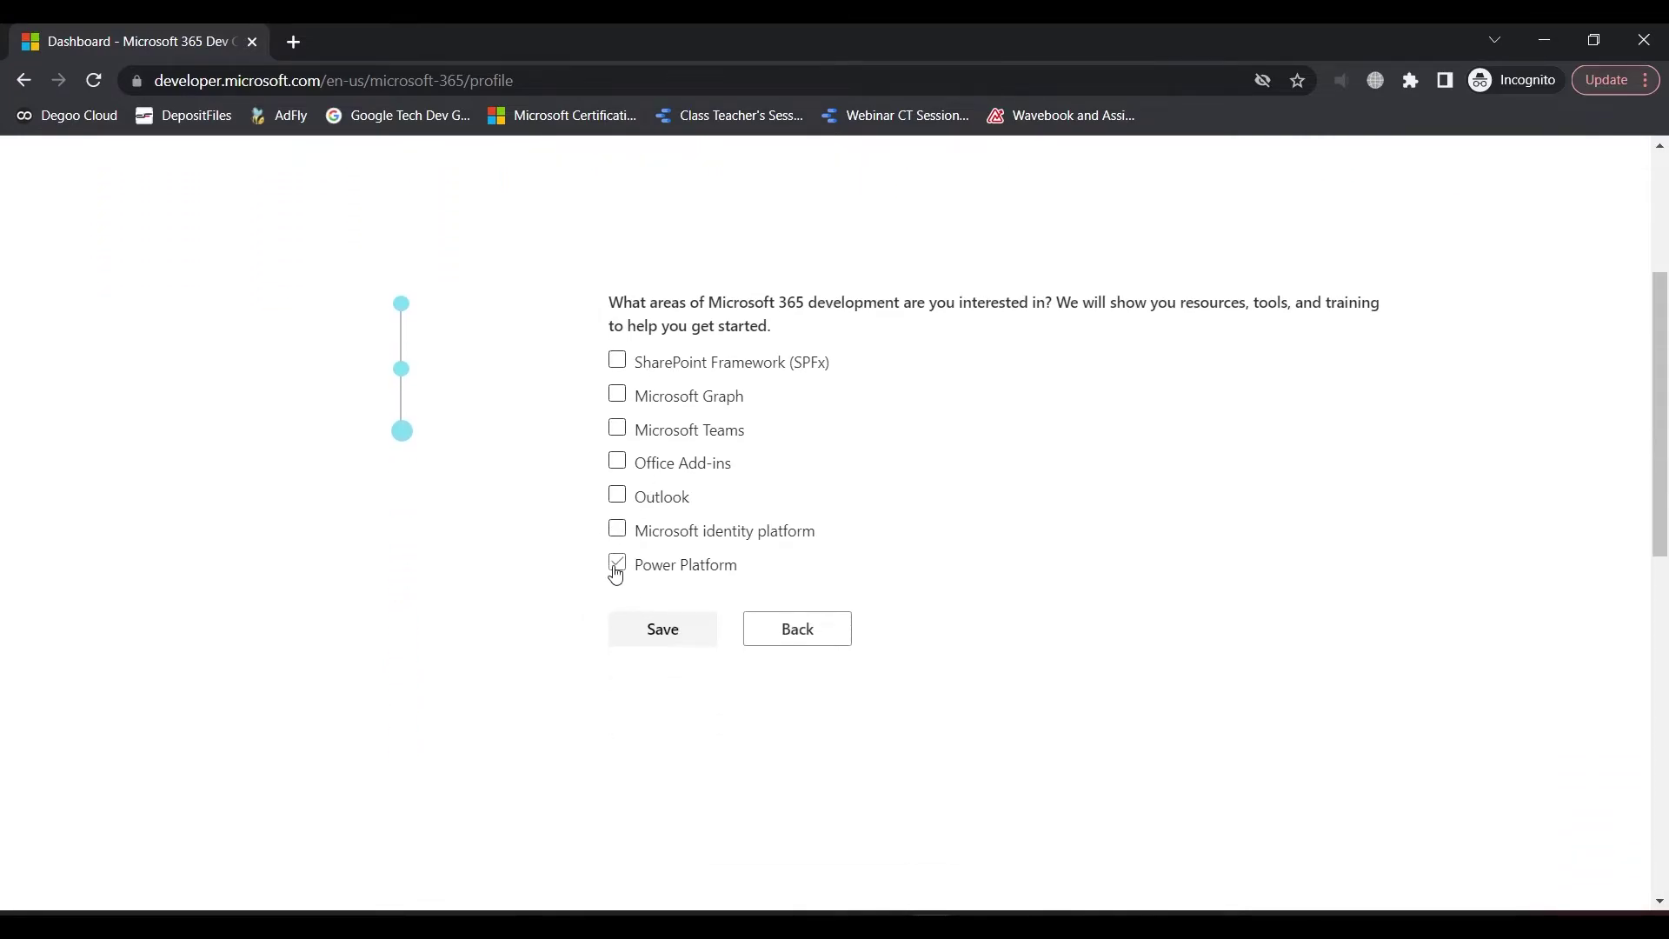
# - Mark Power Platform and SharePoint Framework (SPFx) as interests and save them
pyautogui.click(617, 564)
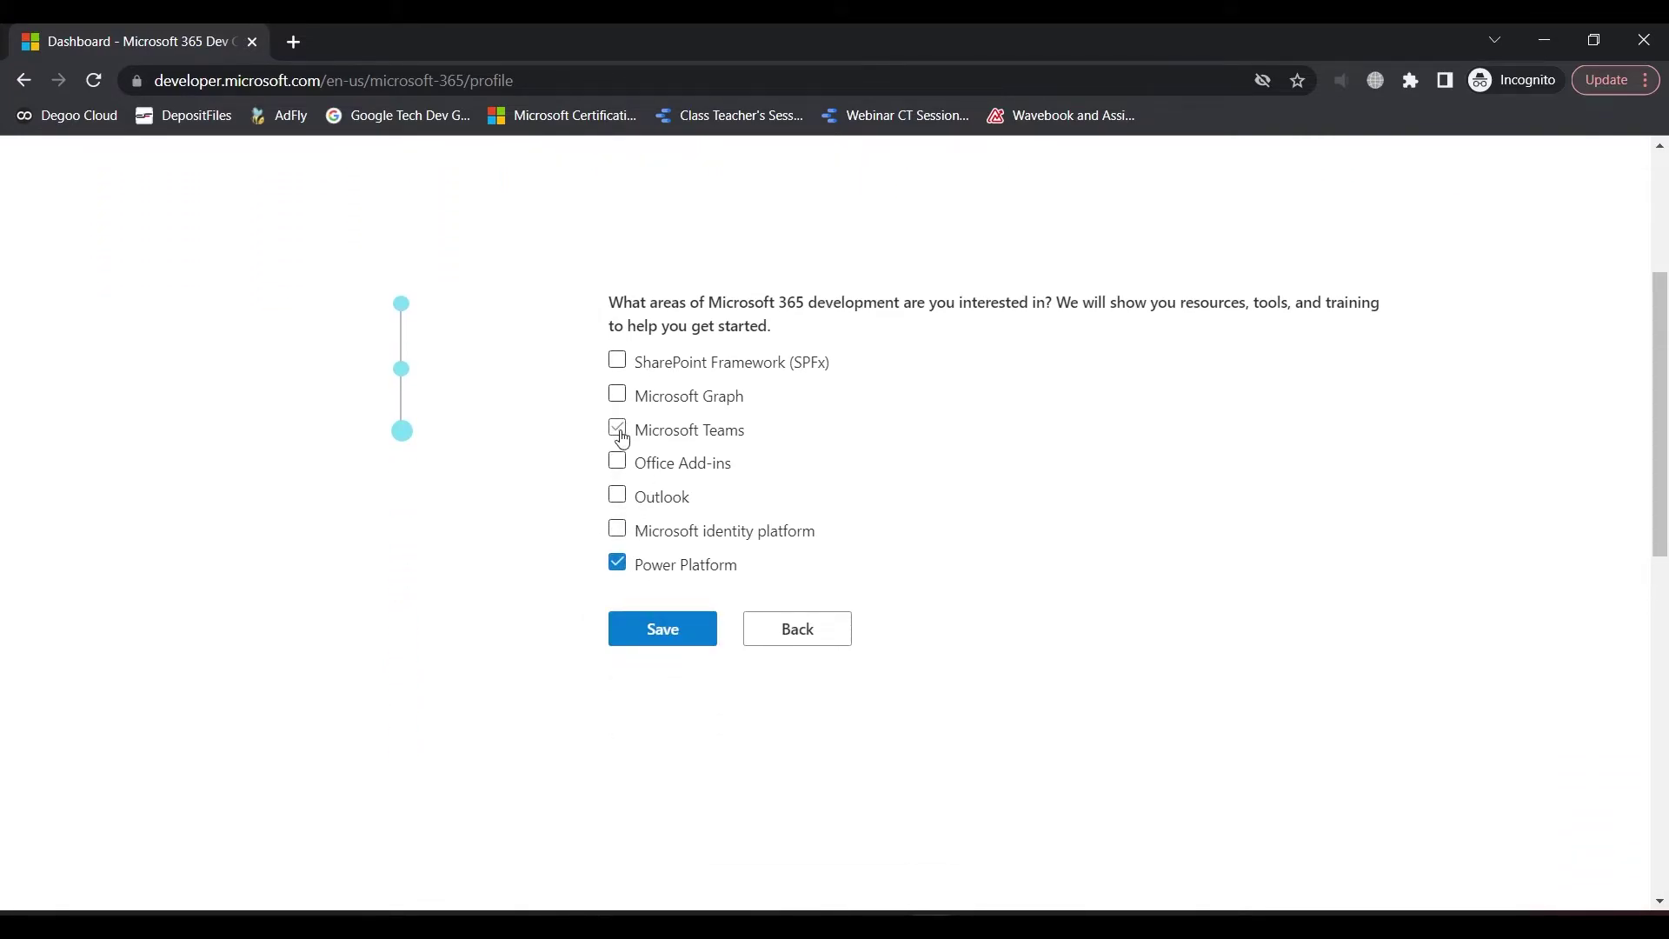
pyautogui.click(616, 363)
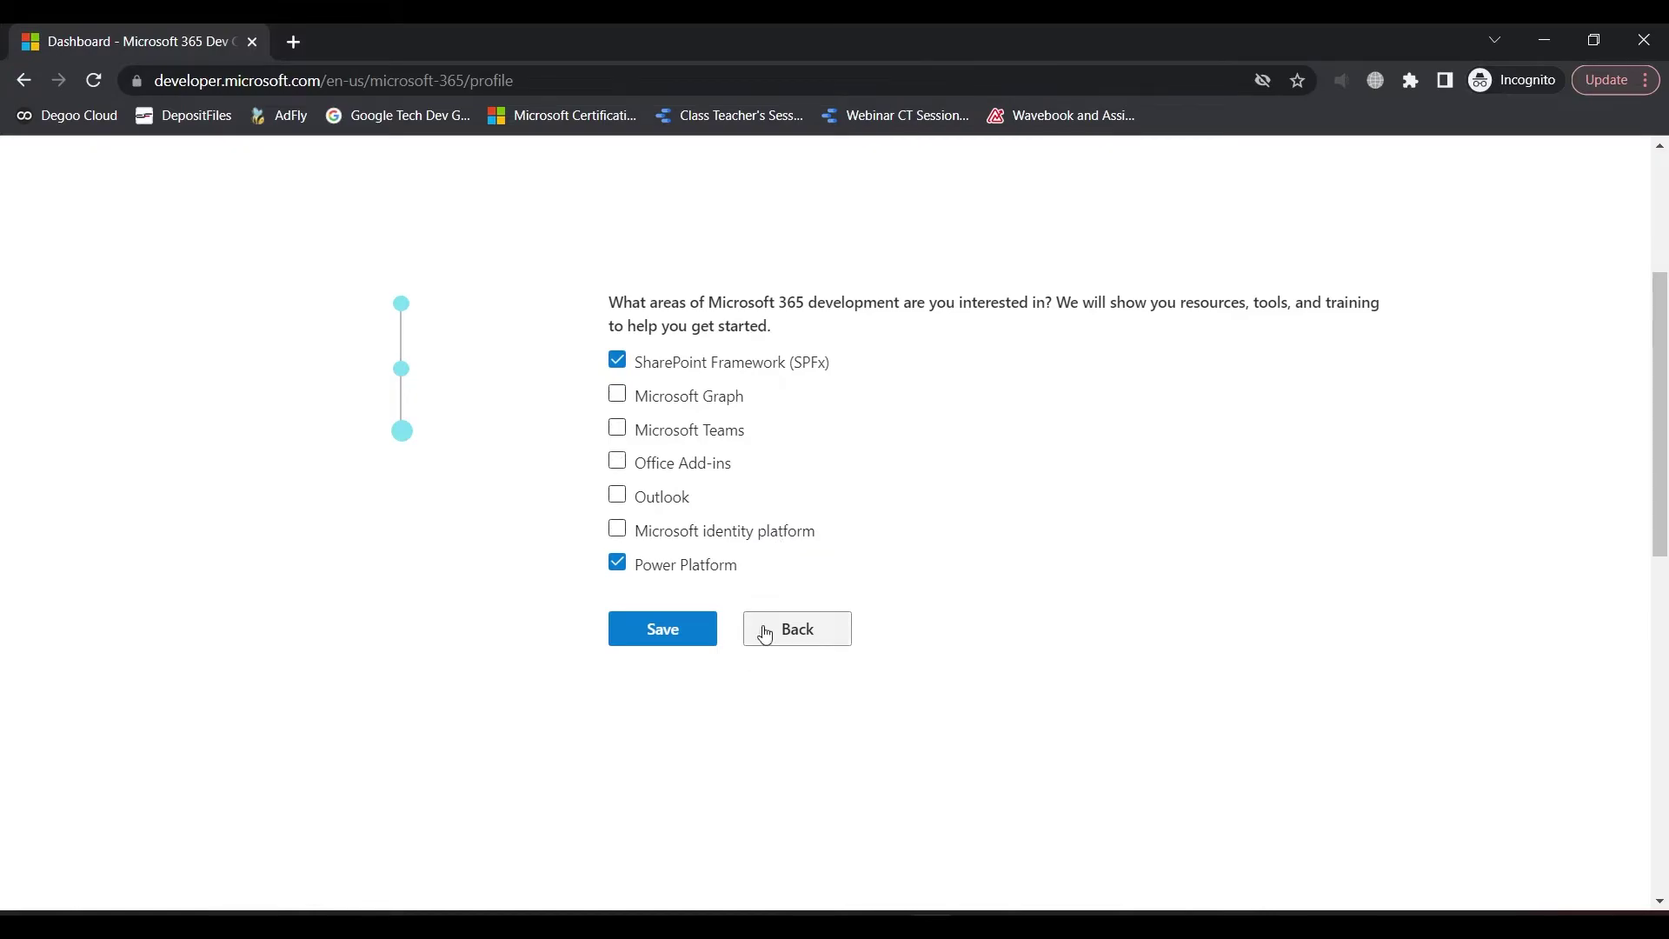
pyautogui.click(692, 619)
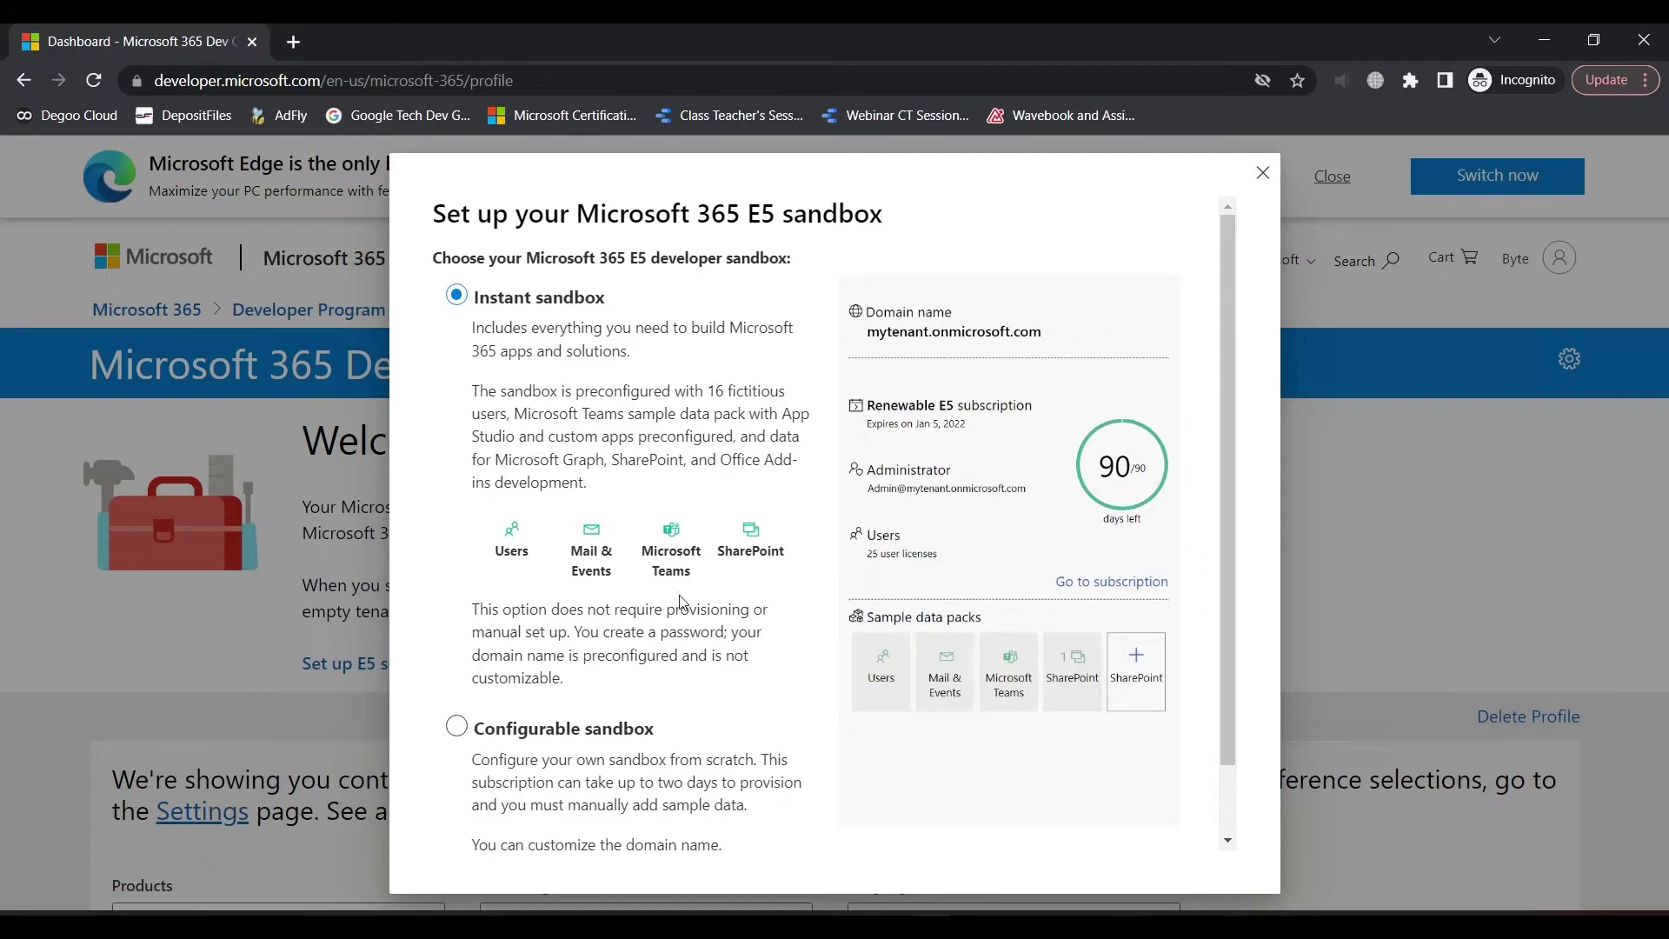
pyautogui.scroll(-1, 674, 552)
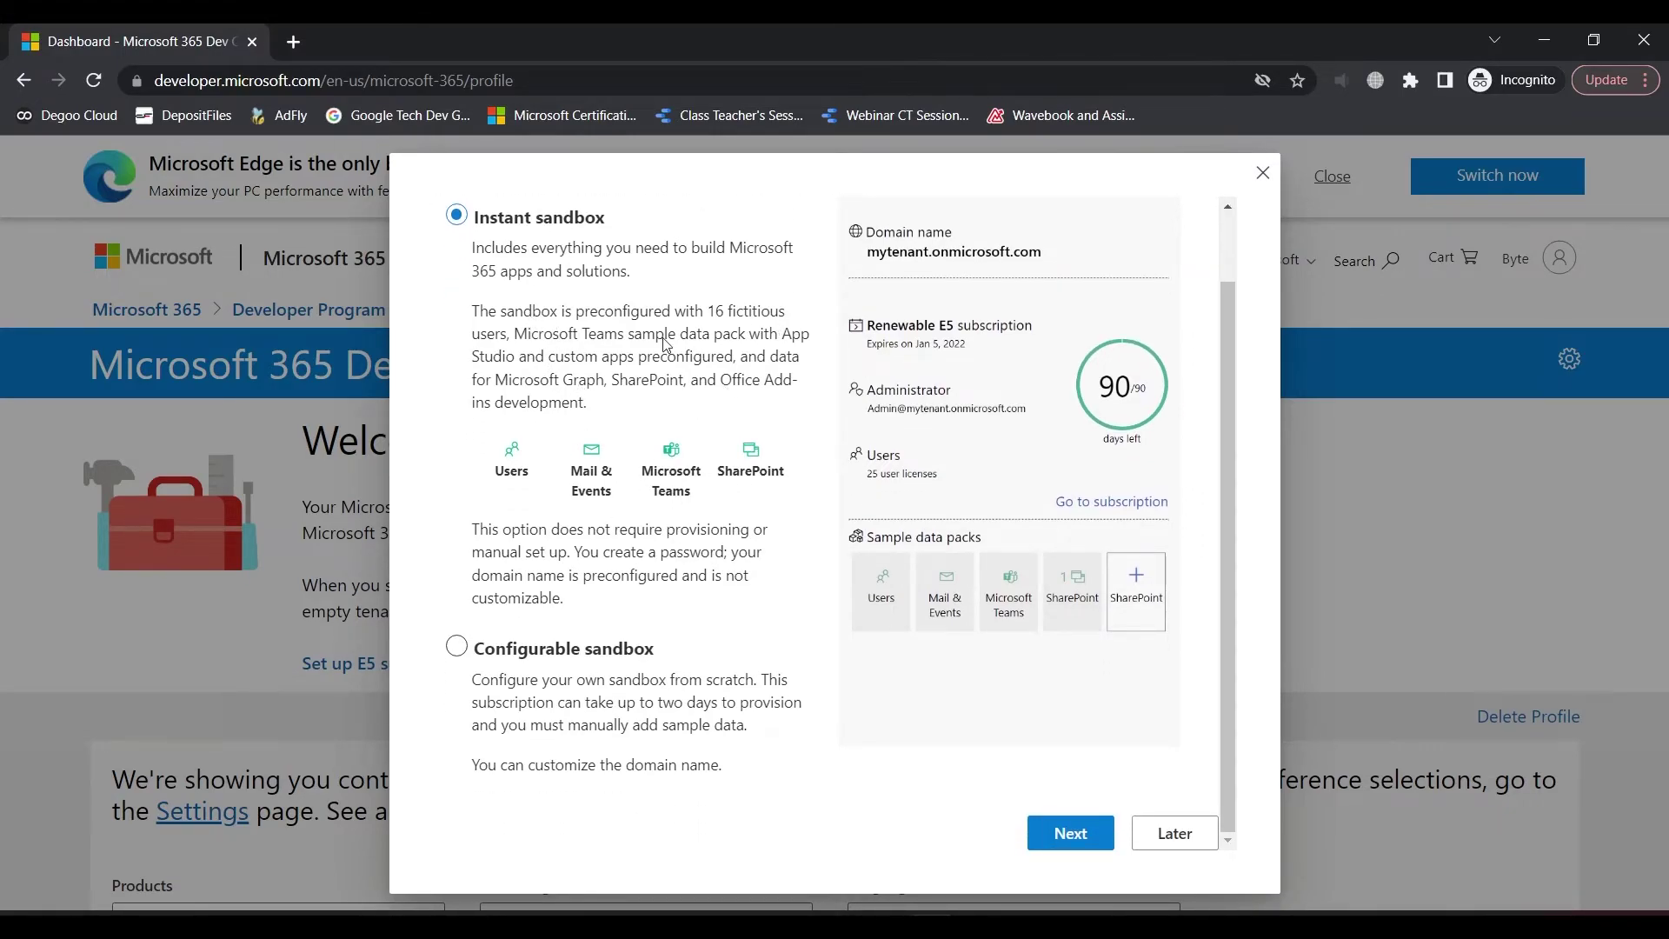
# - Preview the Configurable sandbox option, then keep Instant sandbox and continue
pyautogui.click(509, 659)
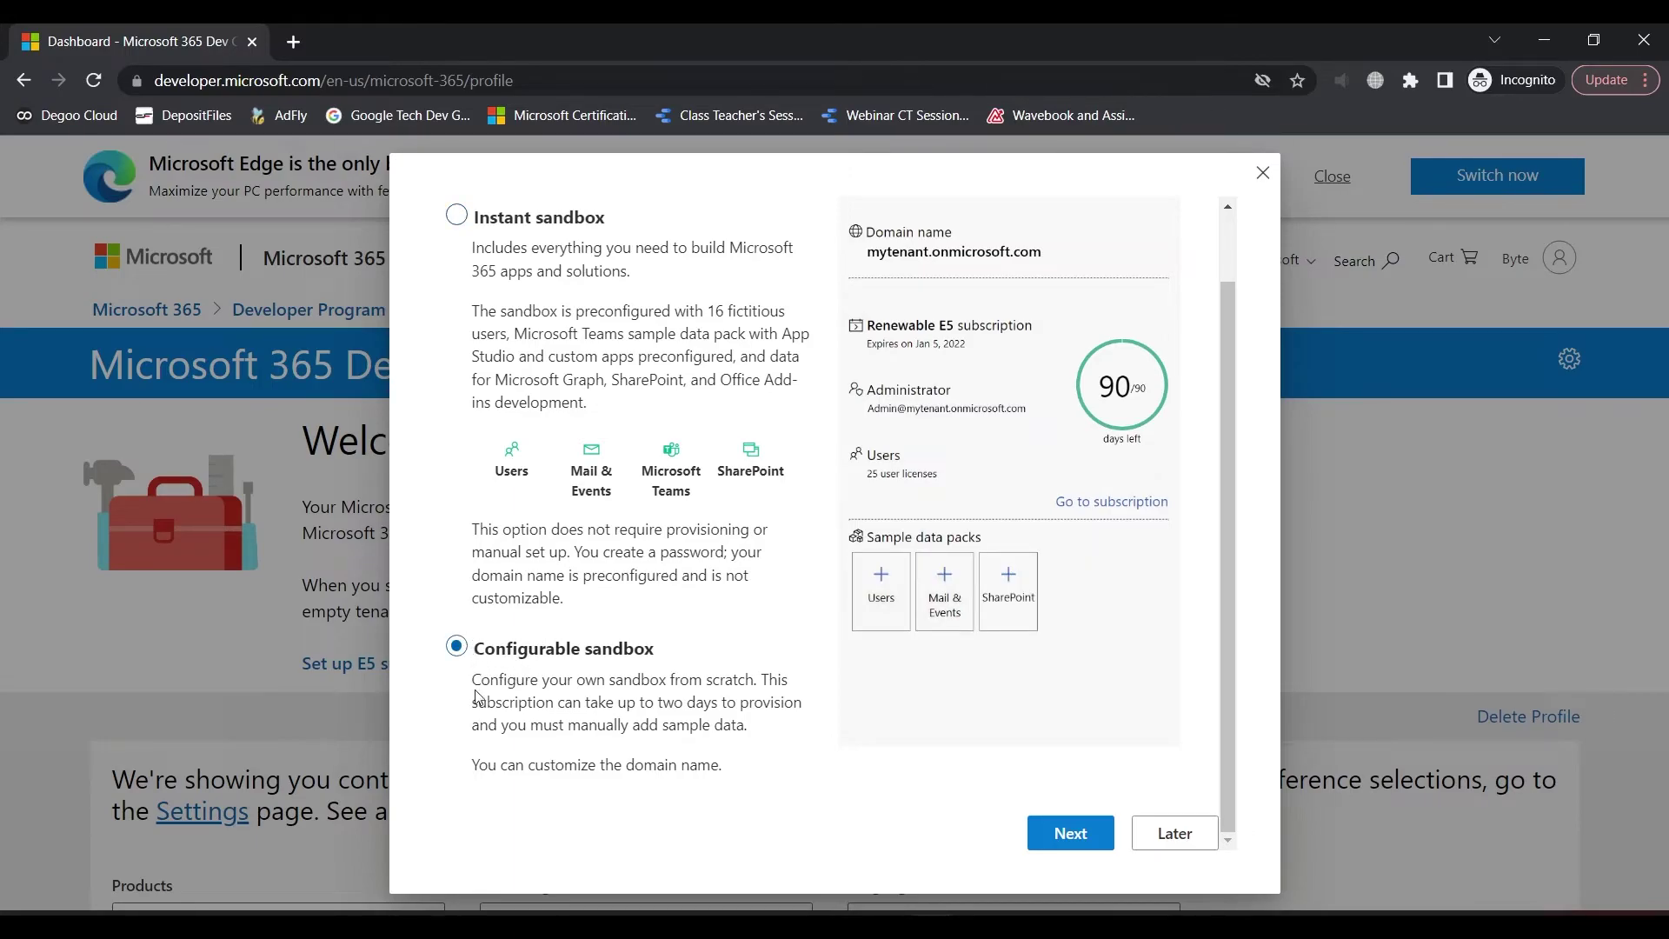
pyautogui.click(561, 225)
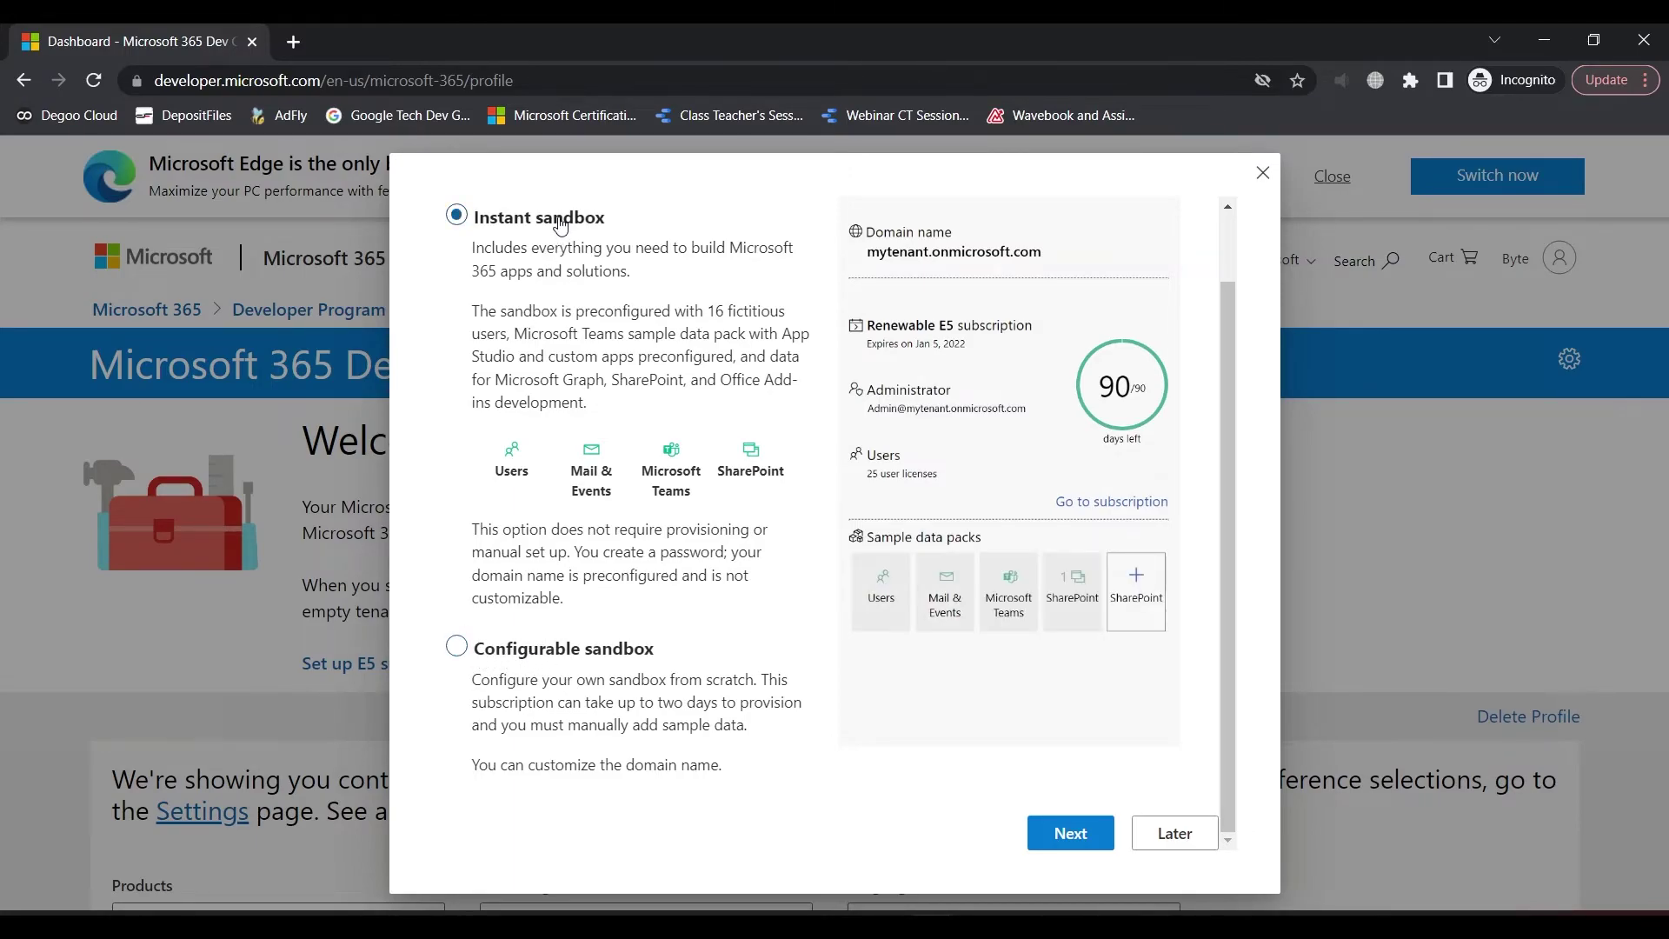
pyautogui.click(1089, 836)
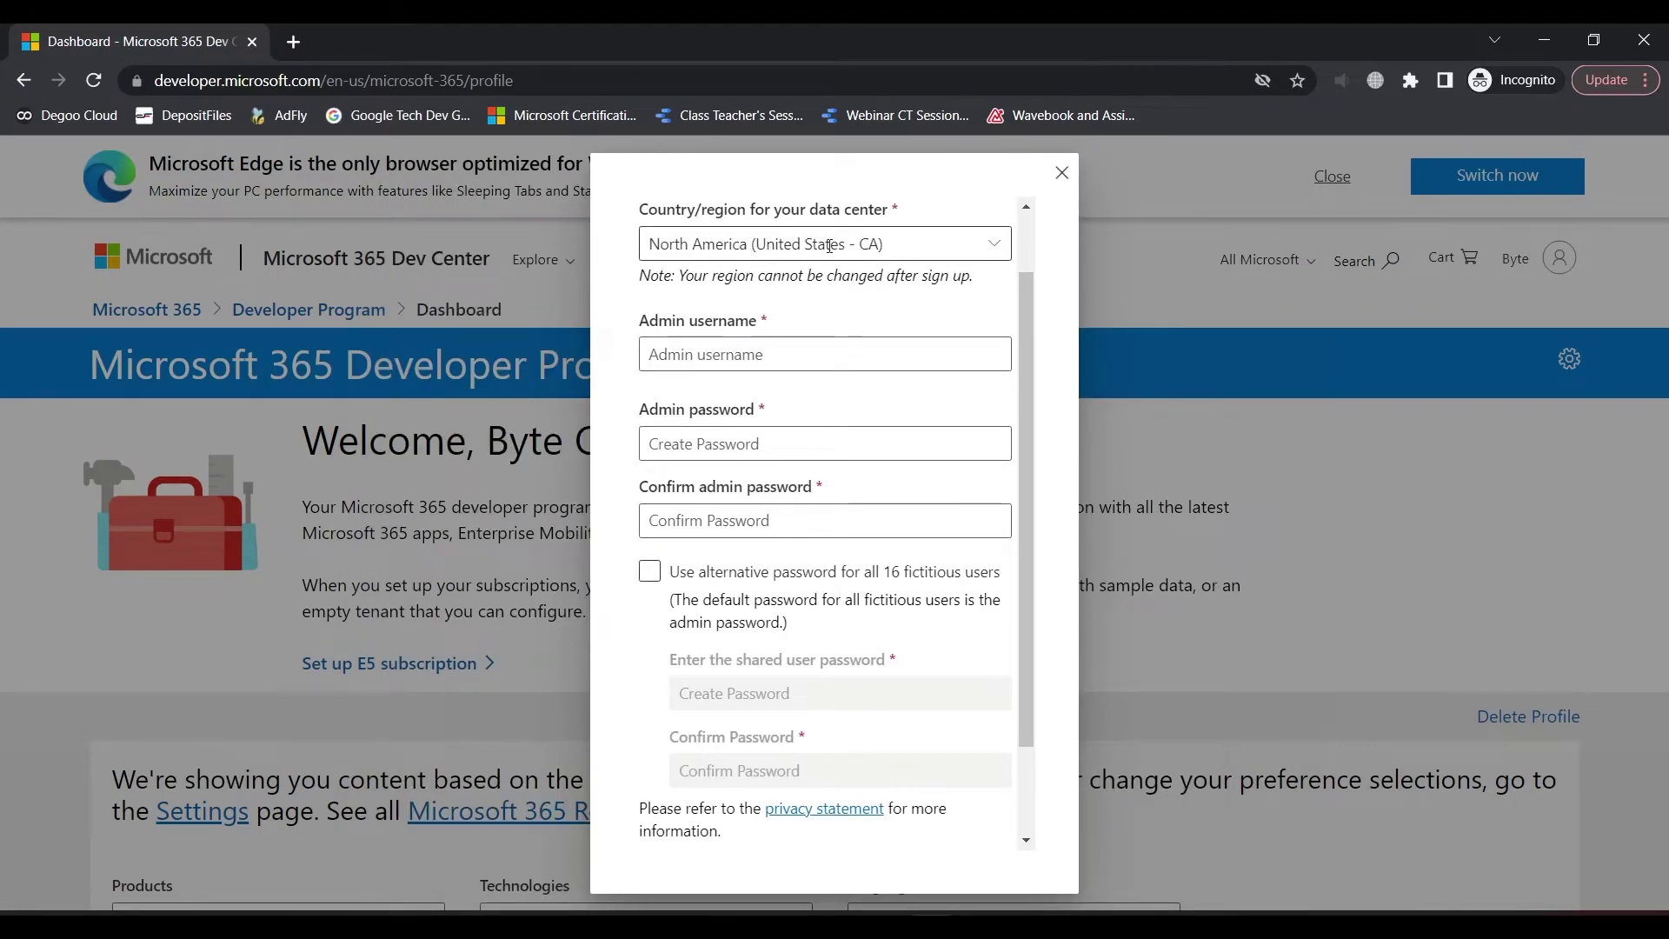
# - Set the data center region to Singapore, admin username byteofficial, and enter a password
pyautogui.click(887, 244)
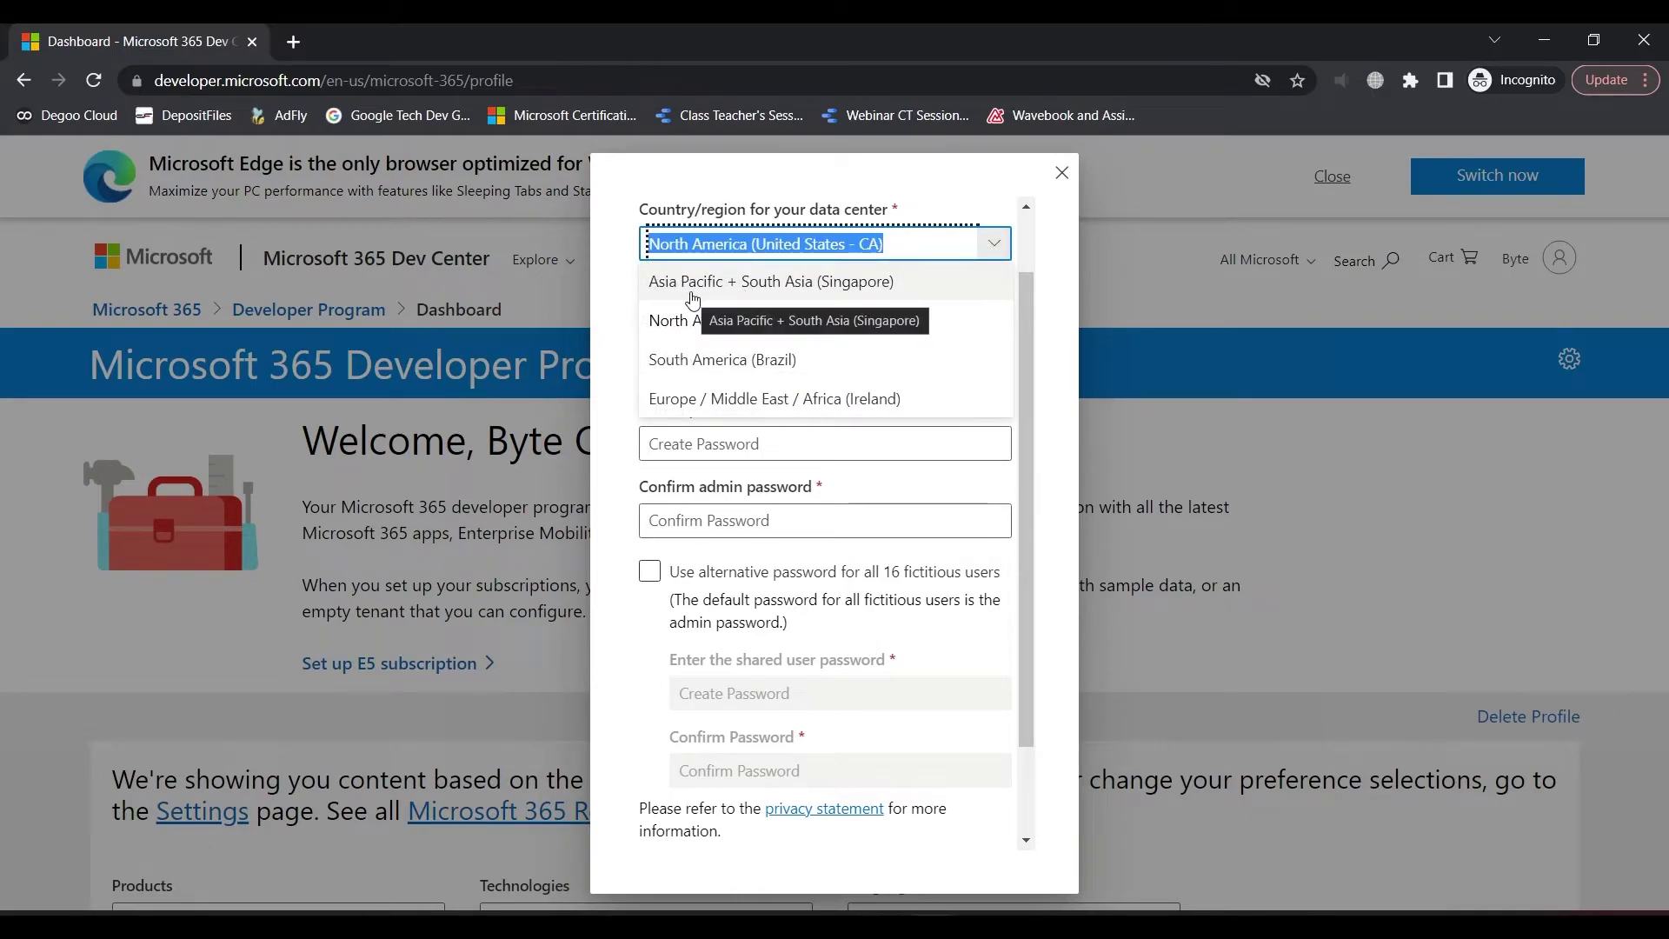
pyautogui.click(745, 298)
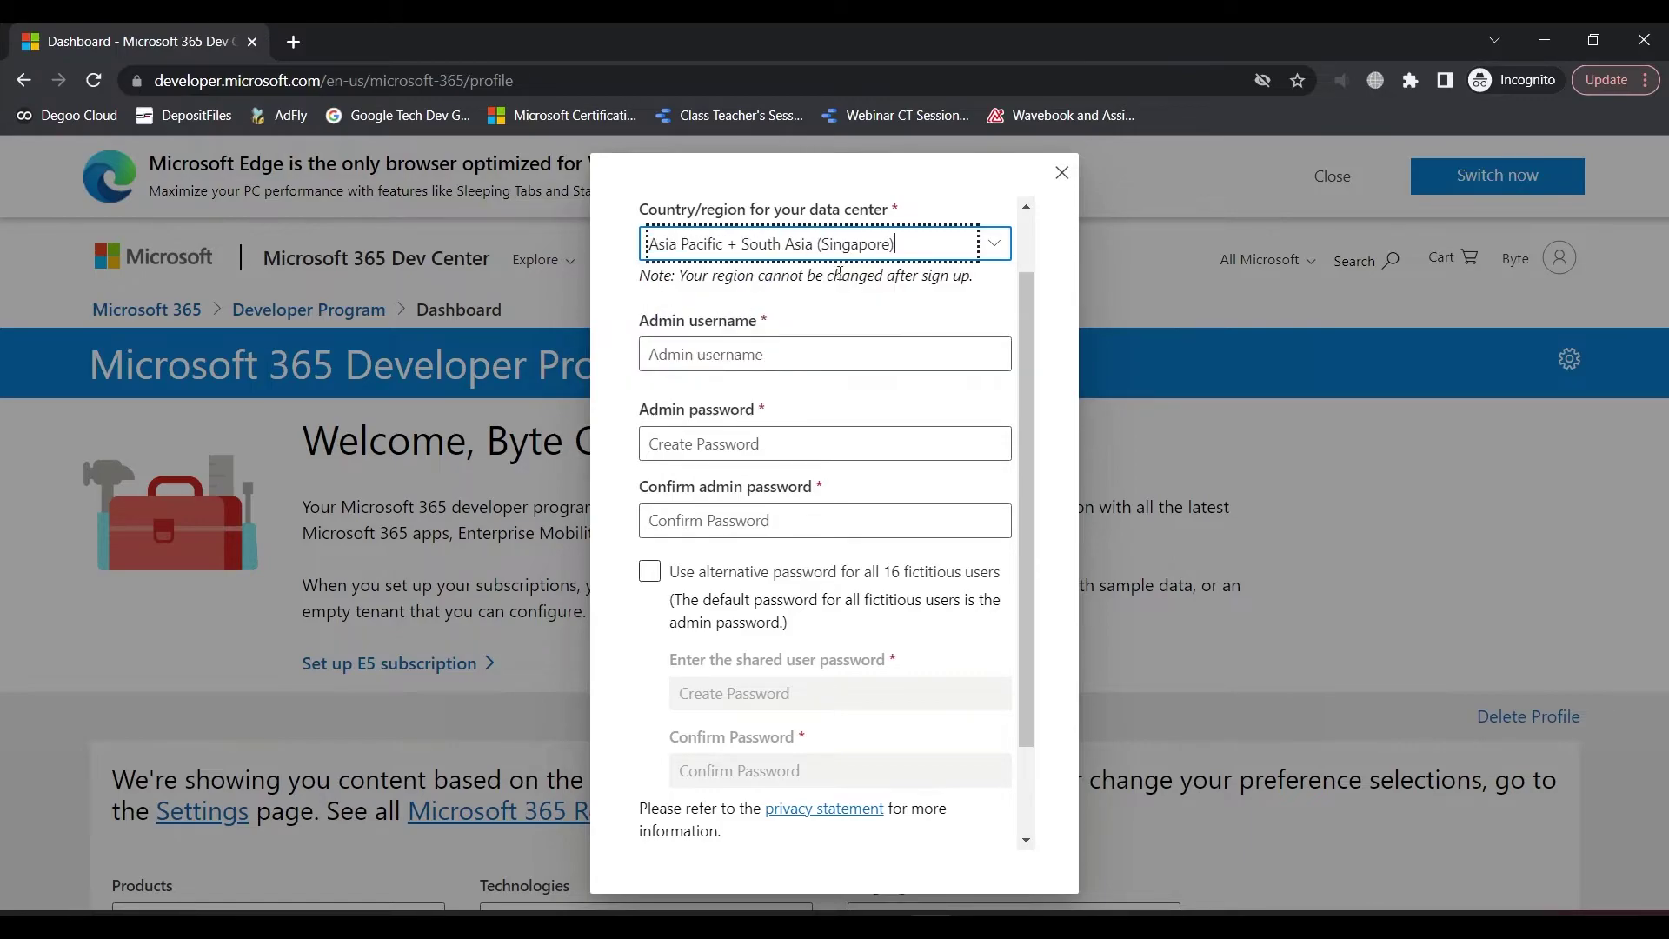
pyautogui.click(724, 347)
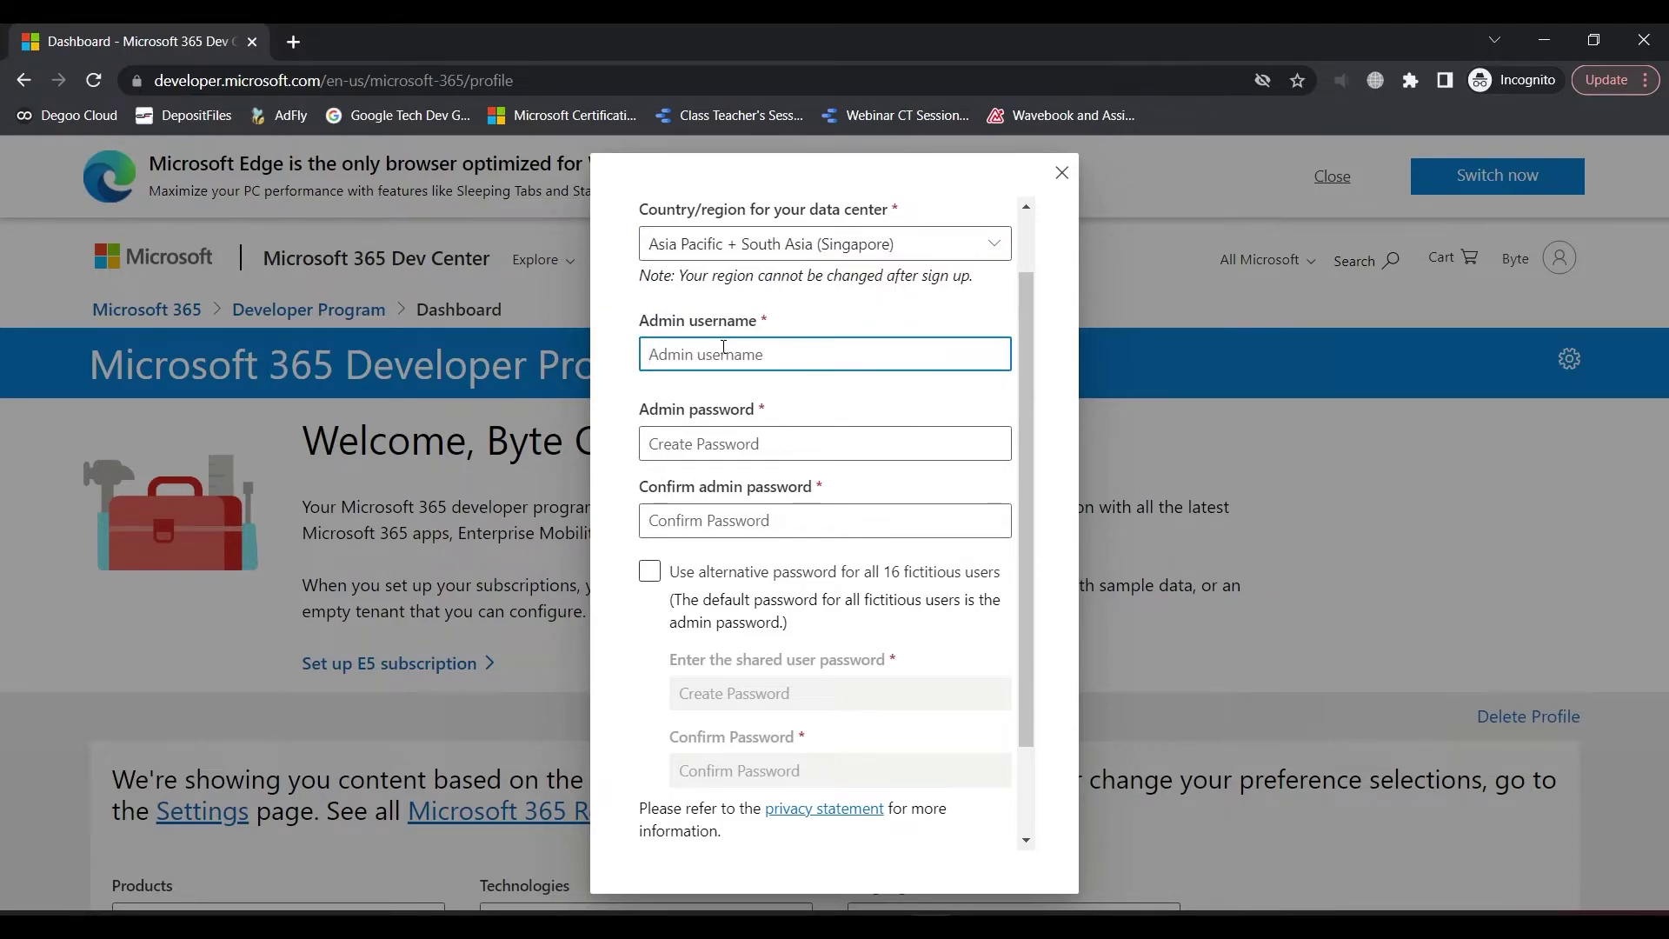
pyautogui.write('byte')
pyautogui.write('official')
pyautogui.click(693, 441)
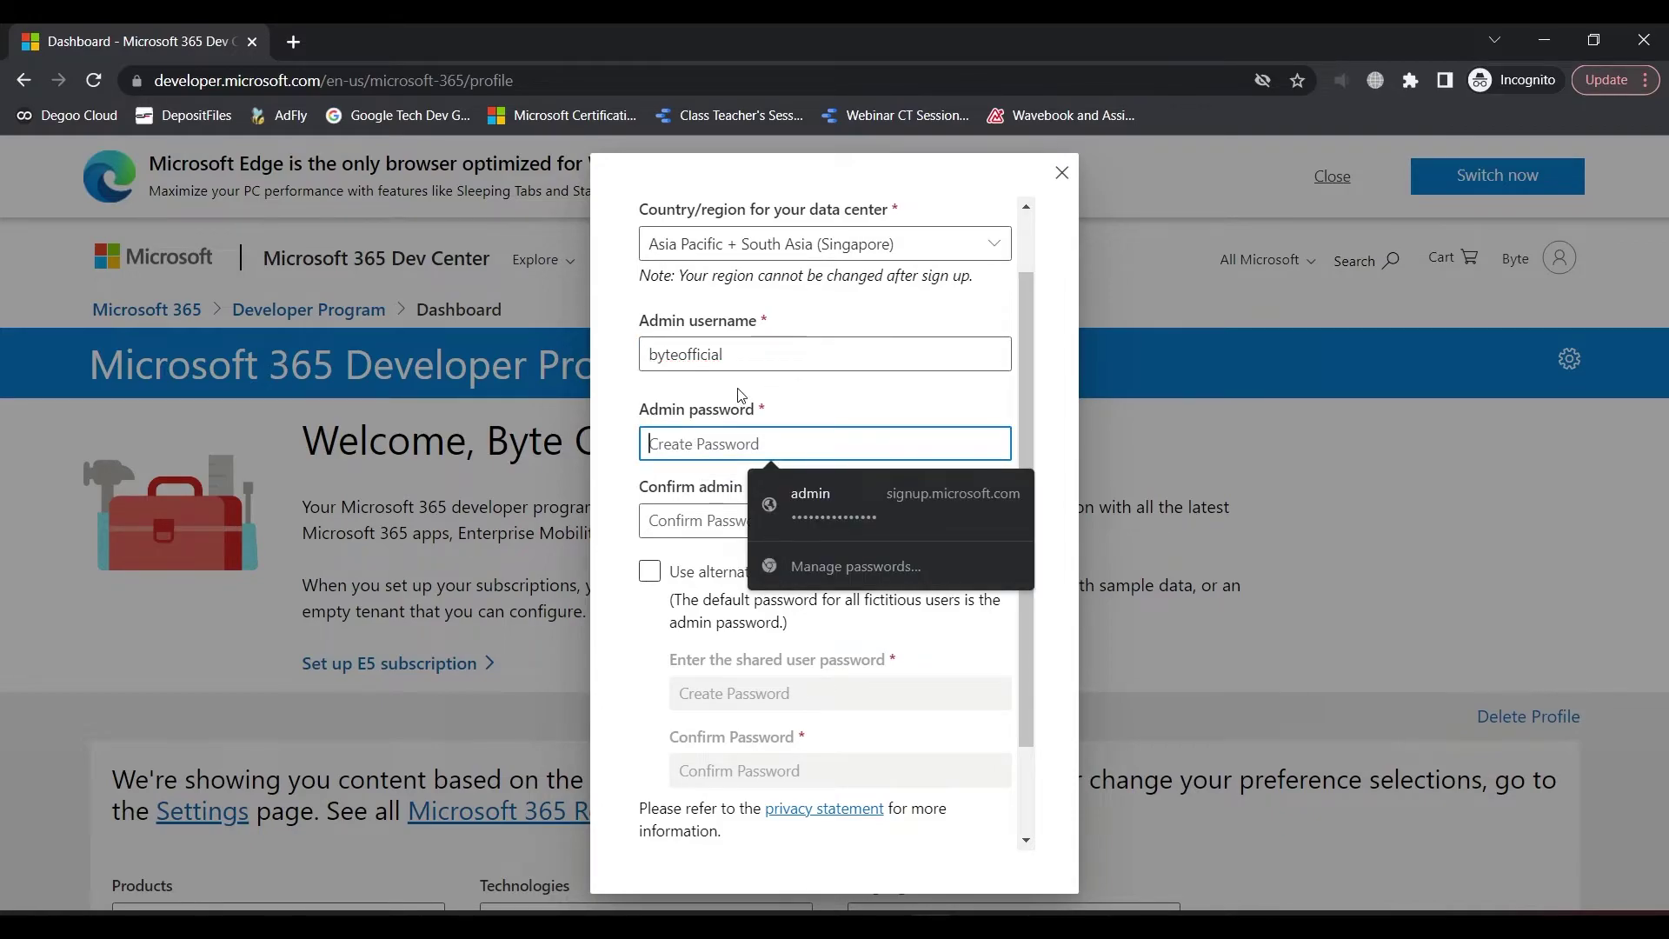
pyautogui.write('••••••')
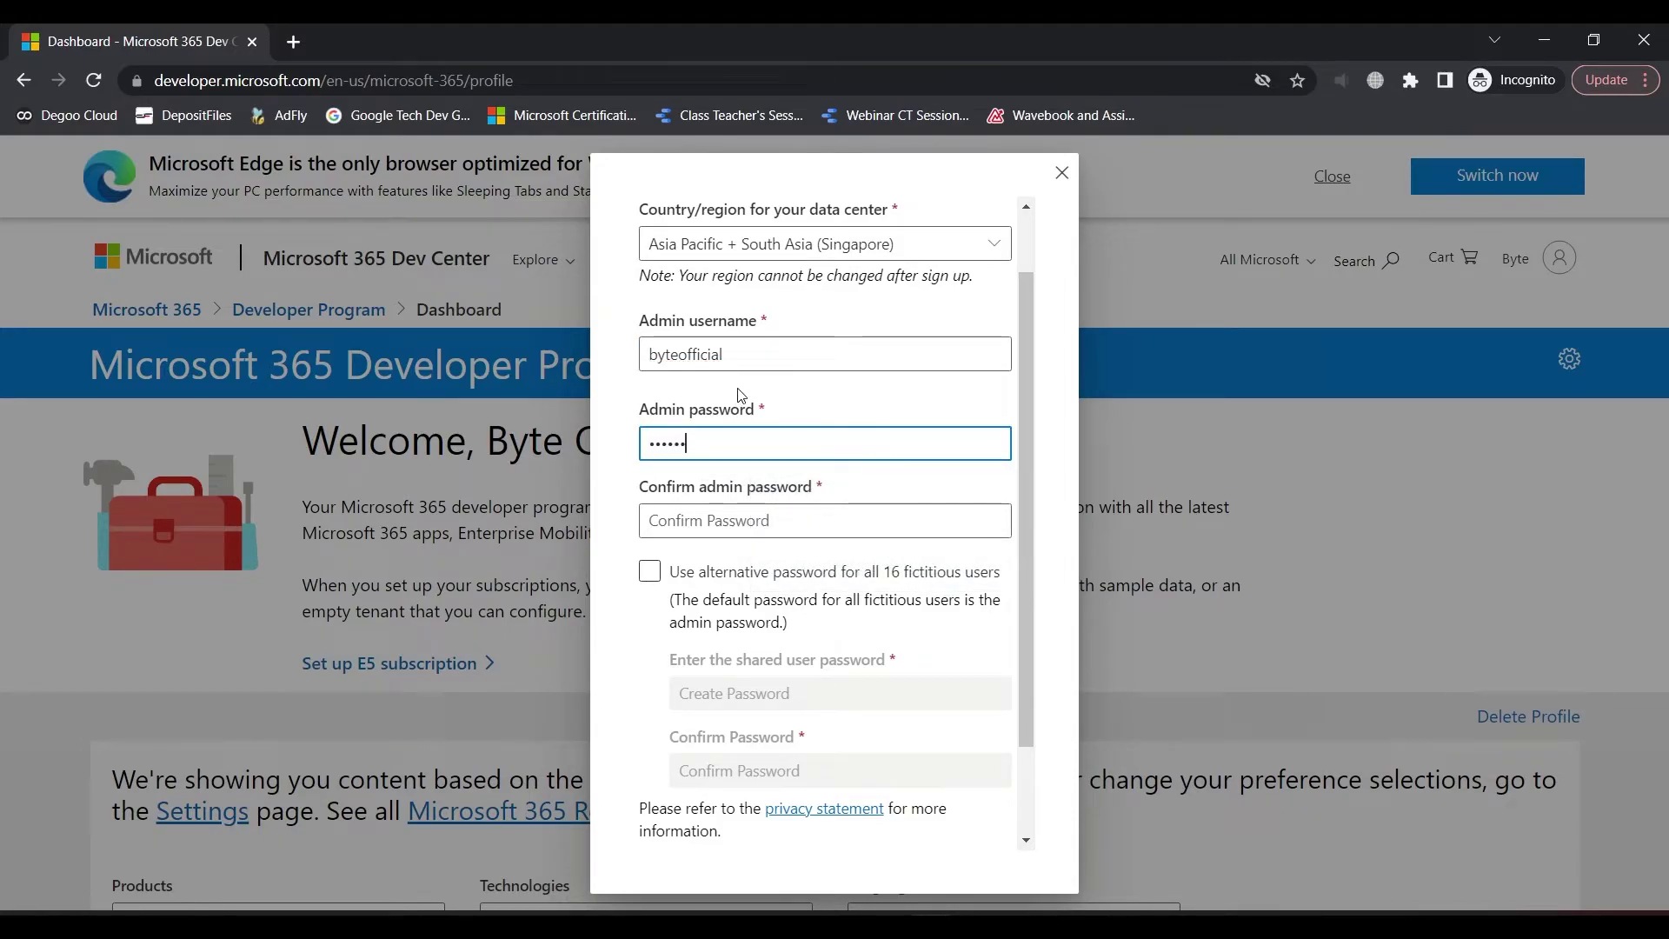
pyautogui.write('•••')
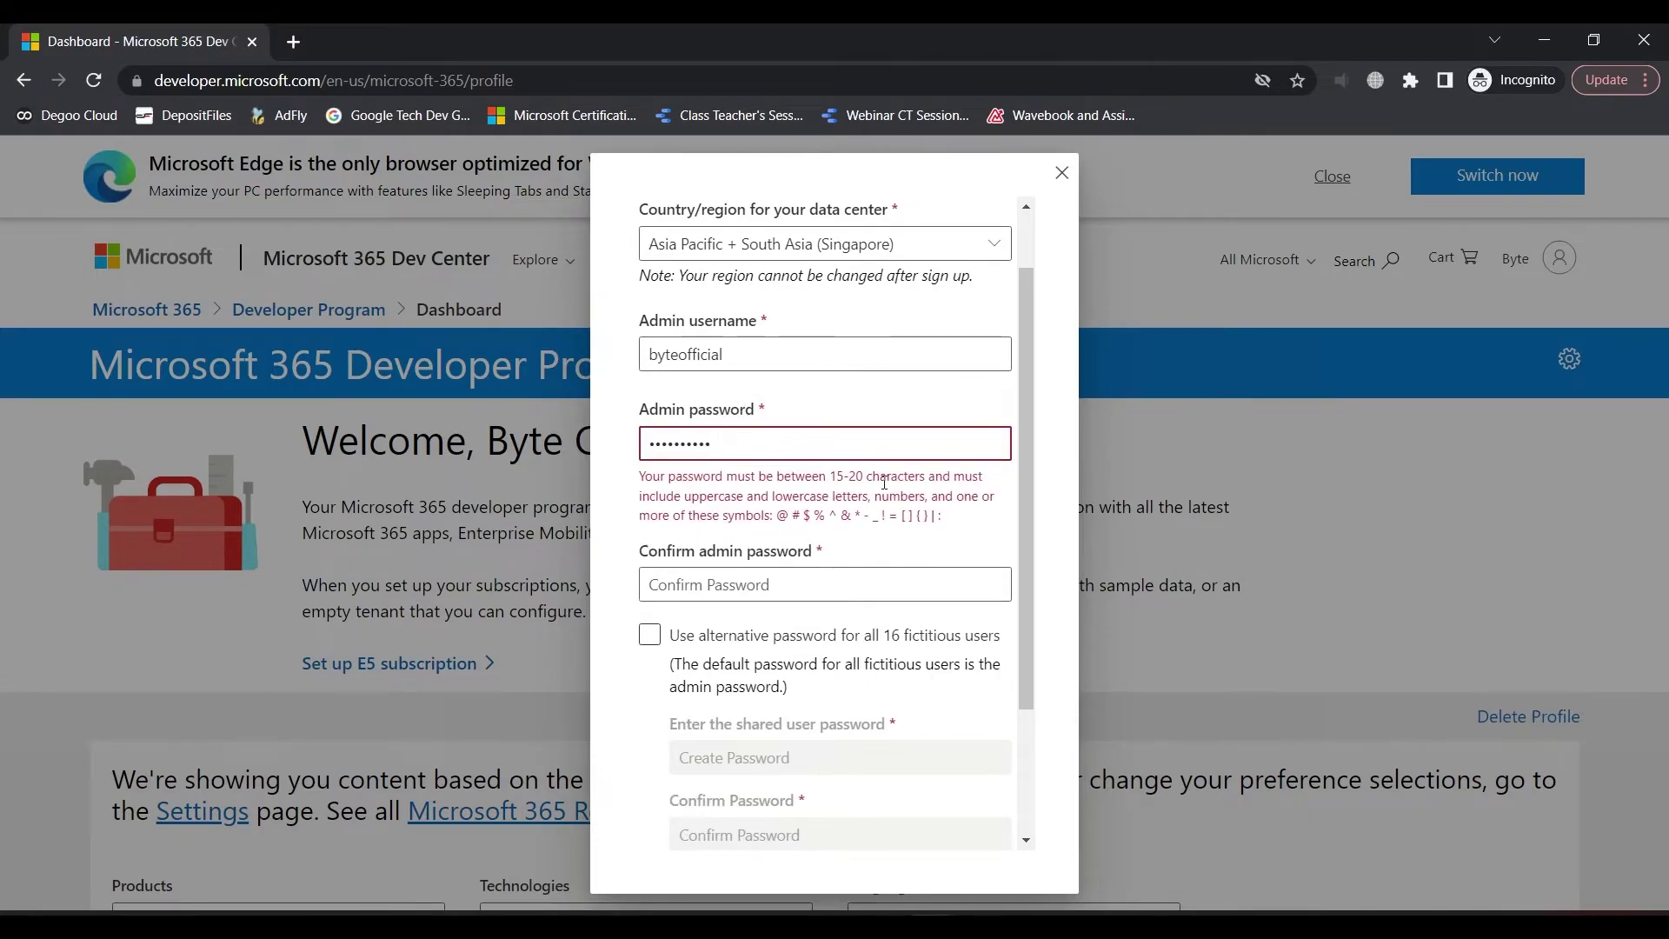
# - Replace the rejected admin password, confirm it, and submit the account details
pyautogui.moveTo(742, 442); pyautogui.dragTo(614, 429)
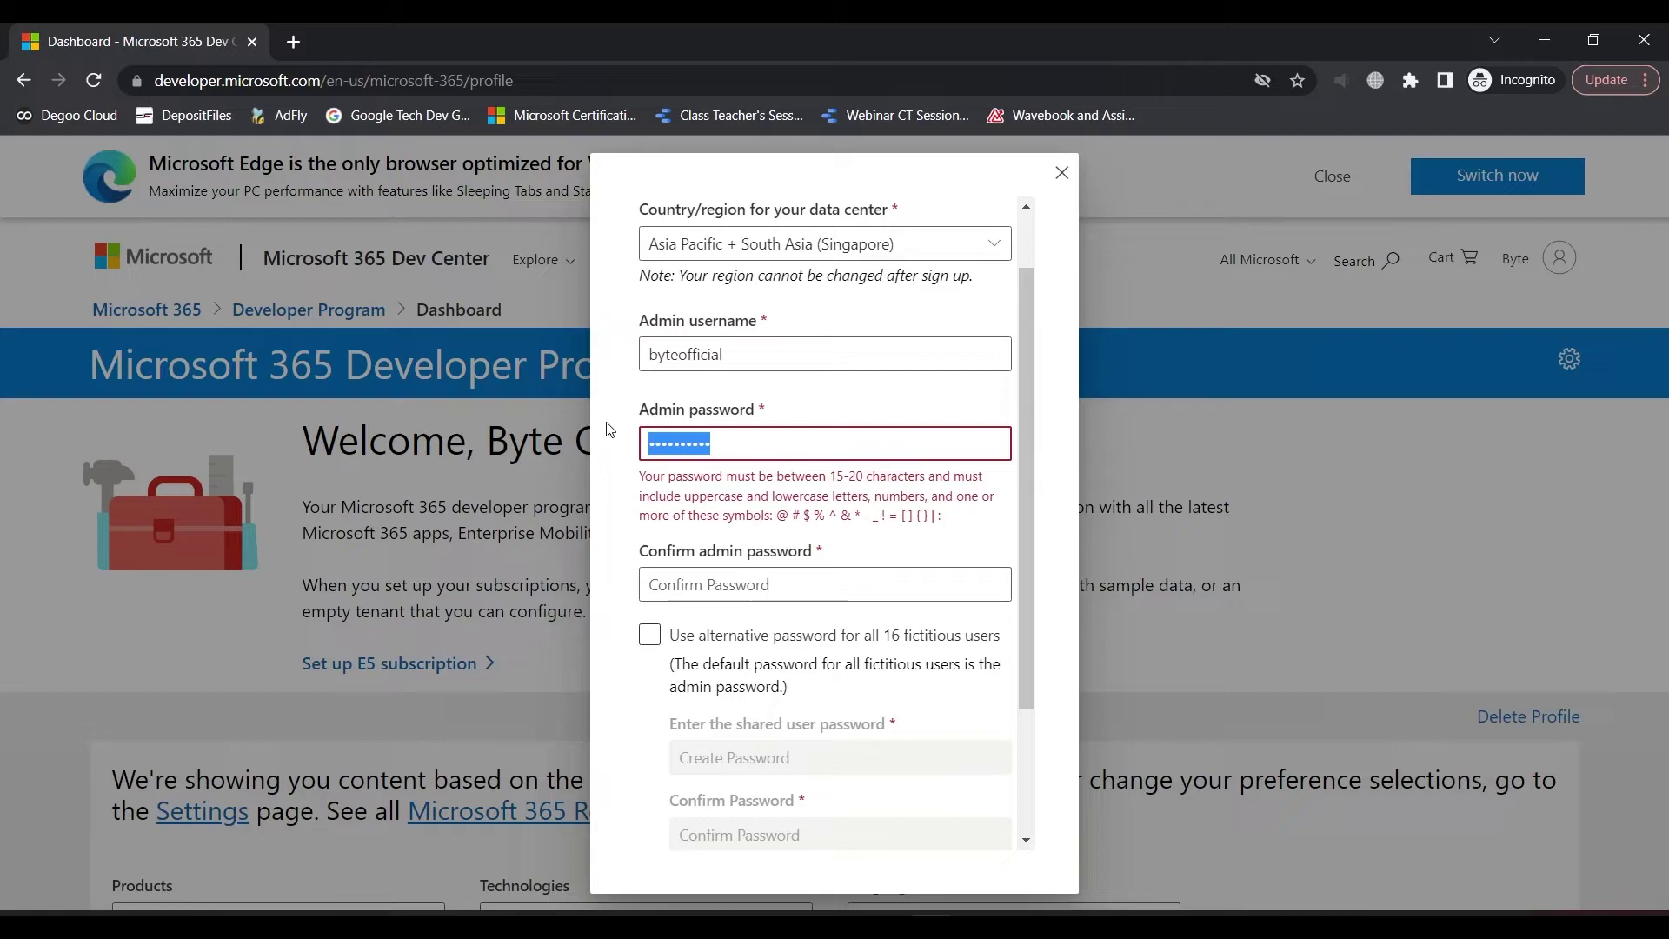
pyautogui.write('•••••••')
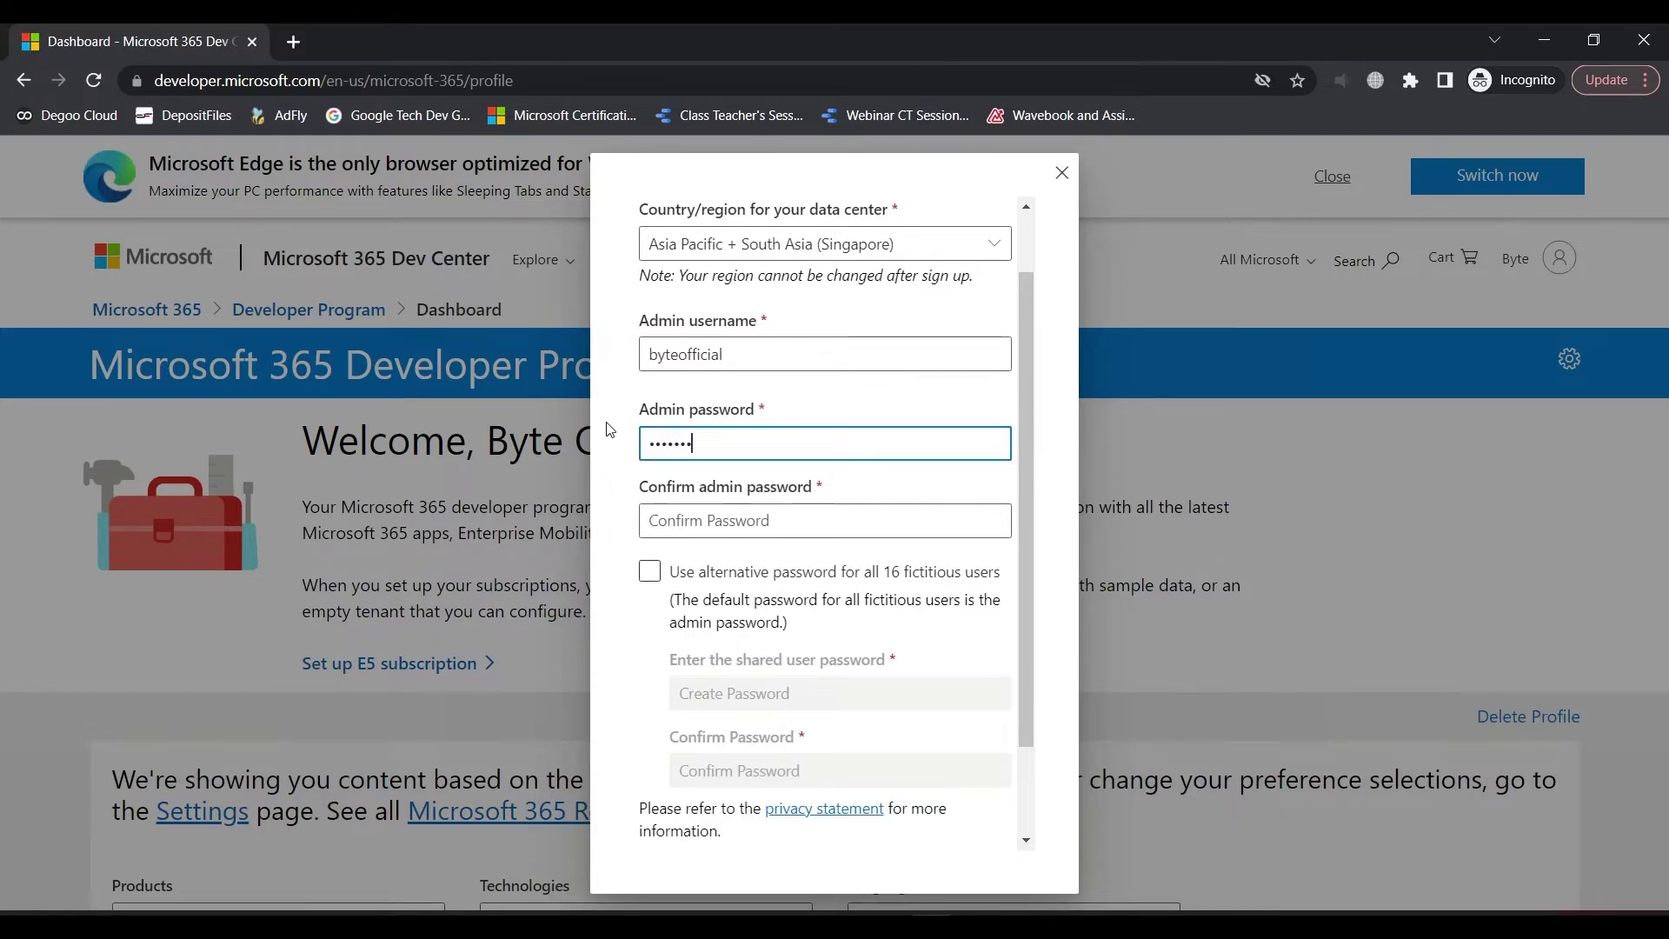
pyautogui.write('••')
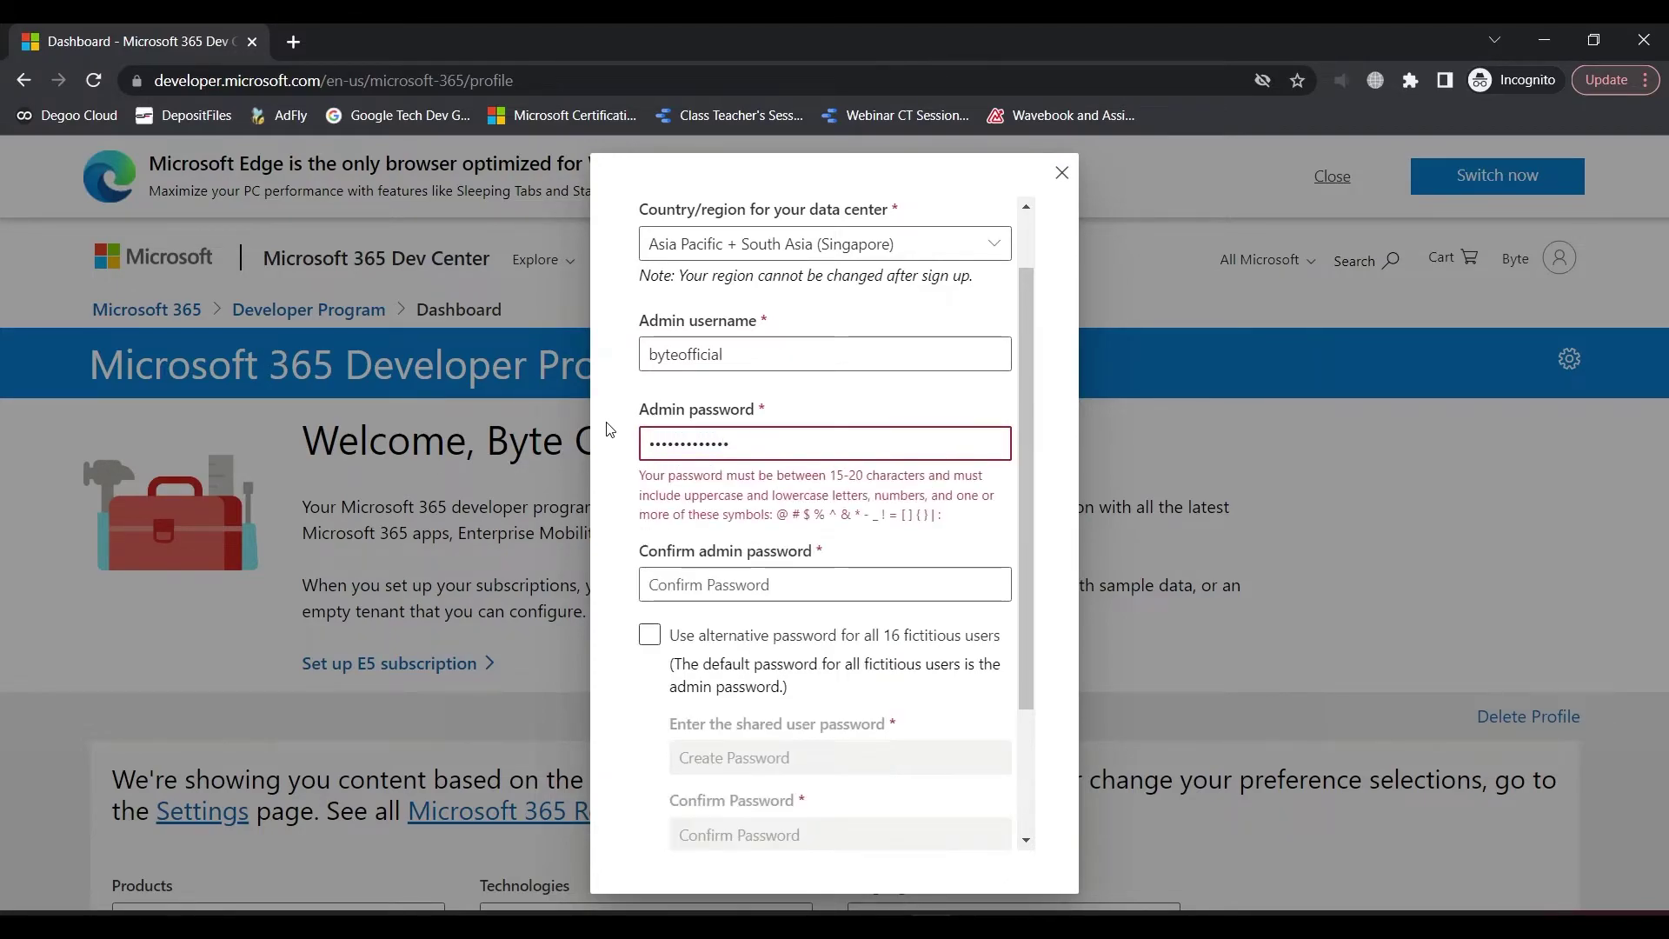
pyautogui.write('••')
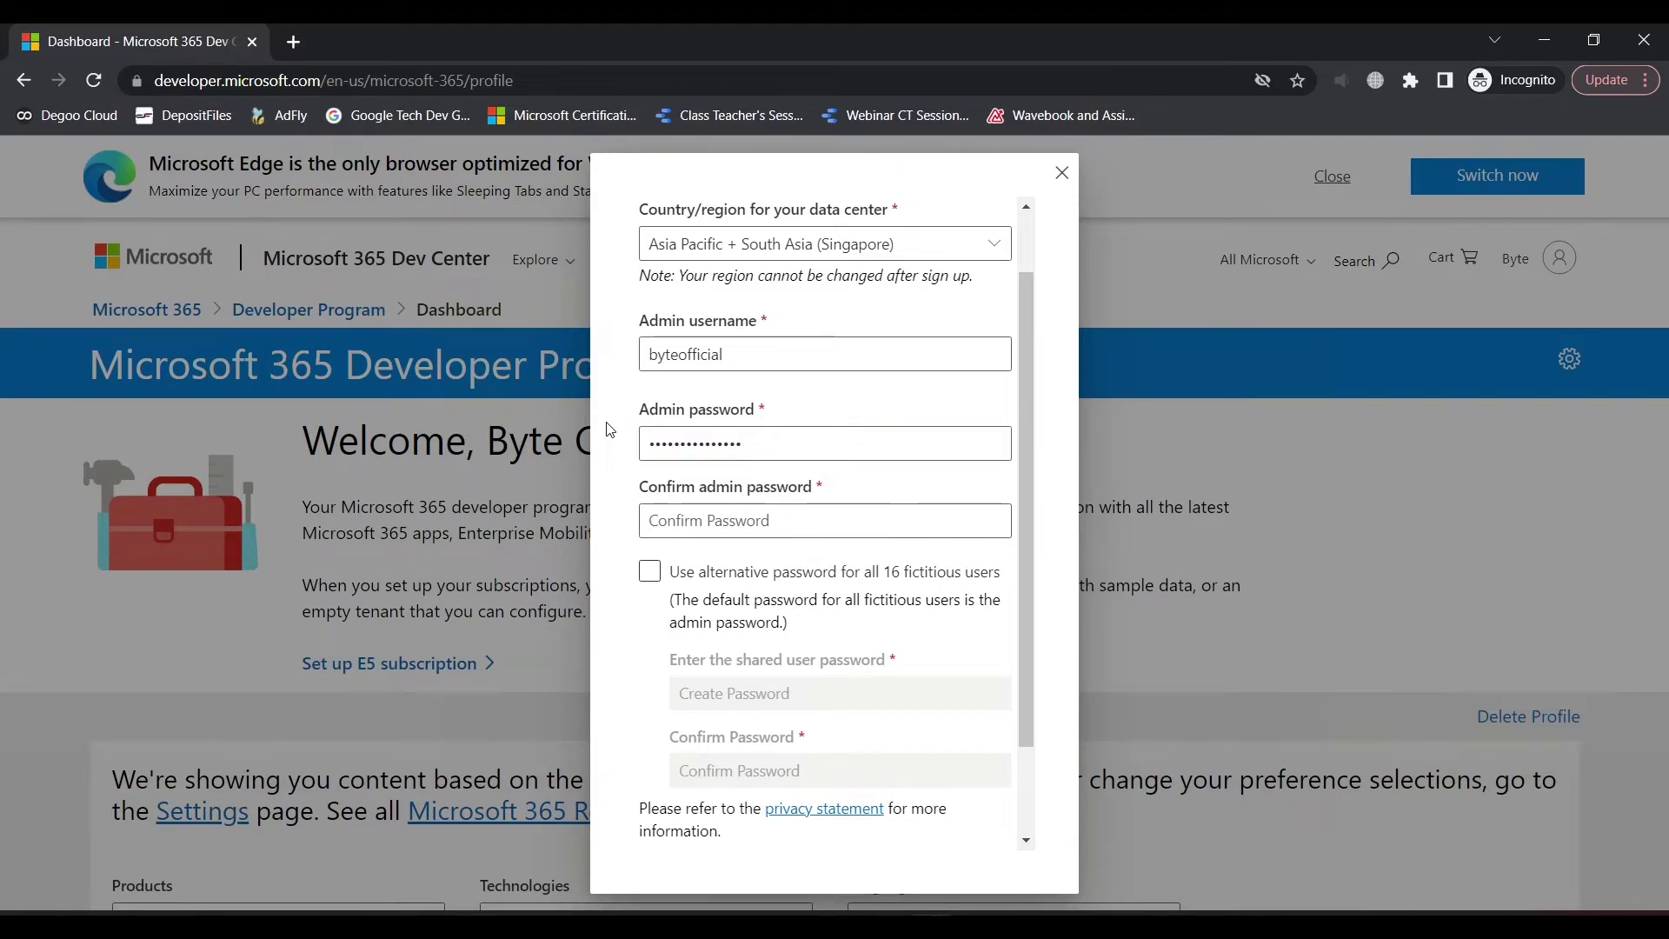
pyautogui.click(685, 507)
pyautogui.write('••')
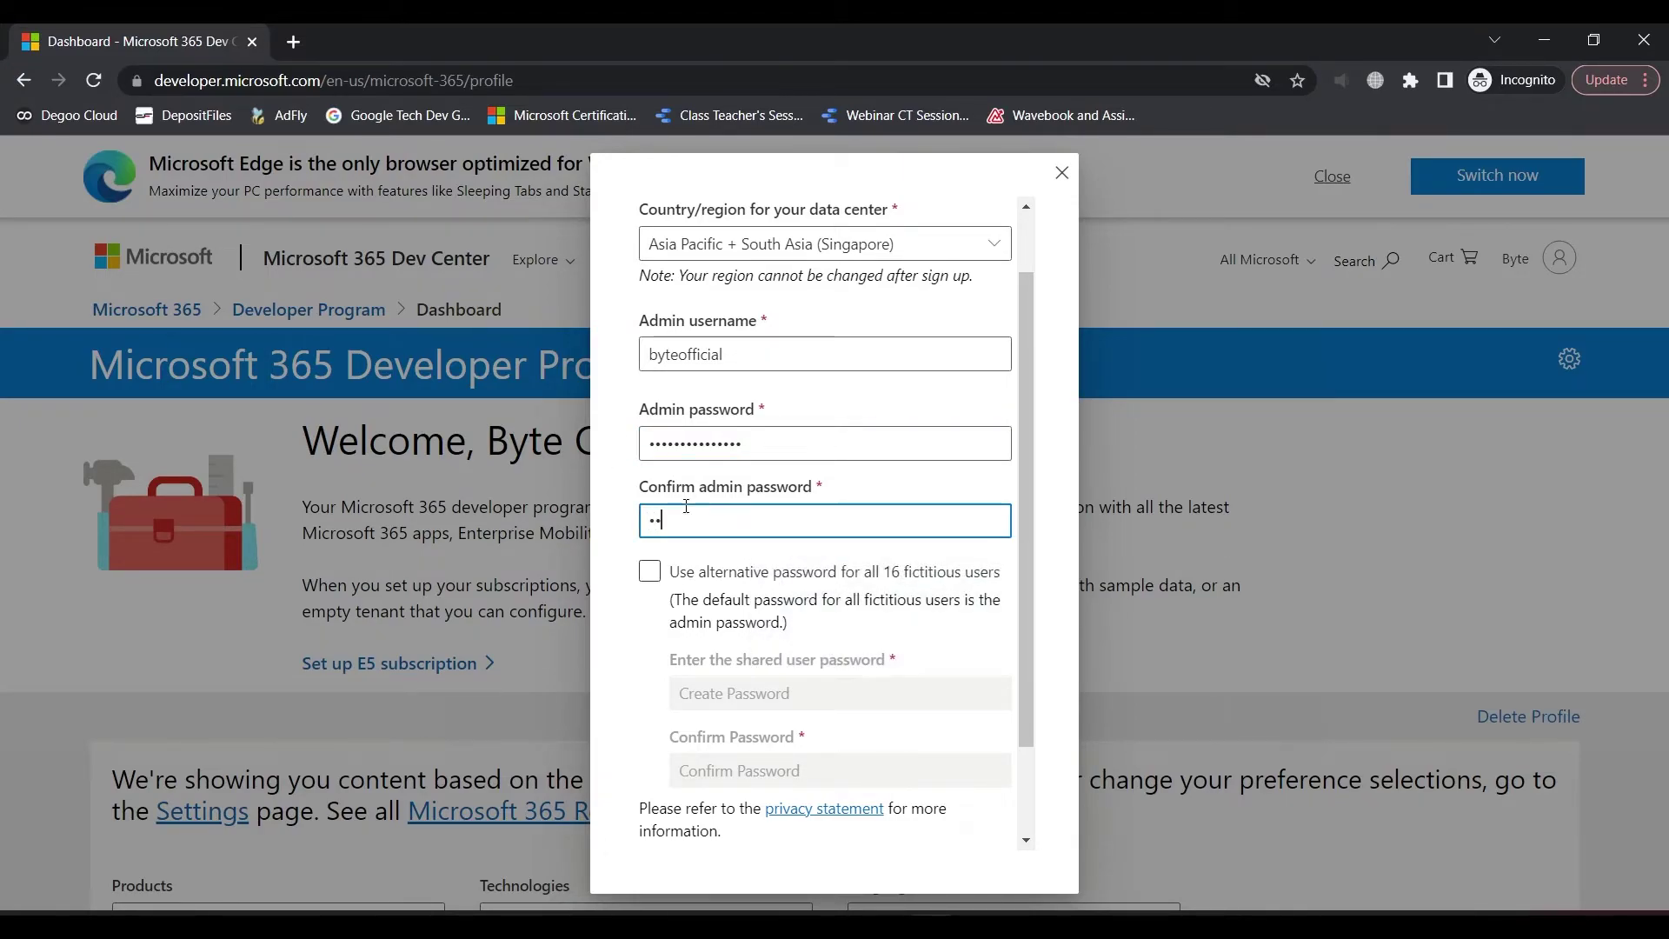
pyautogui.write('•••••')
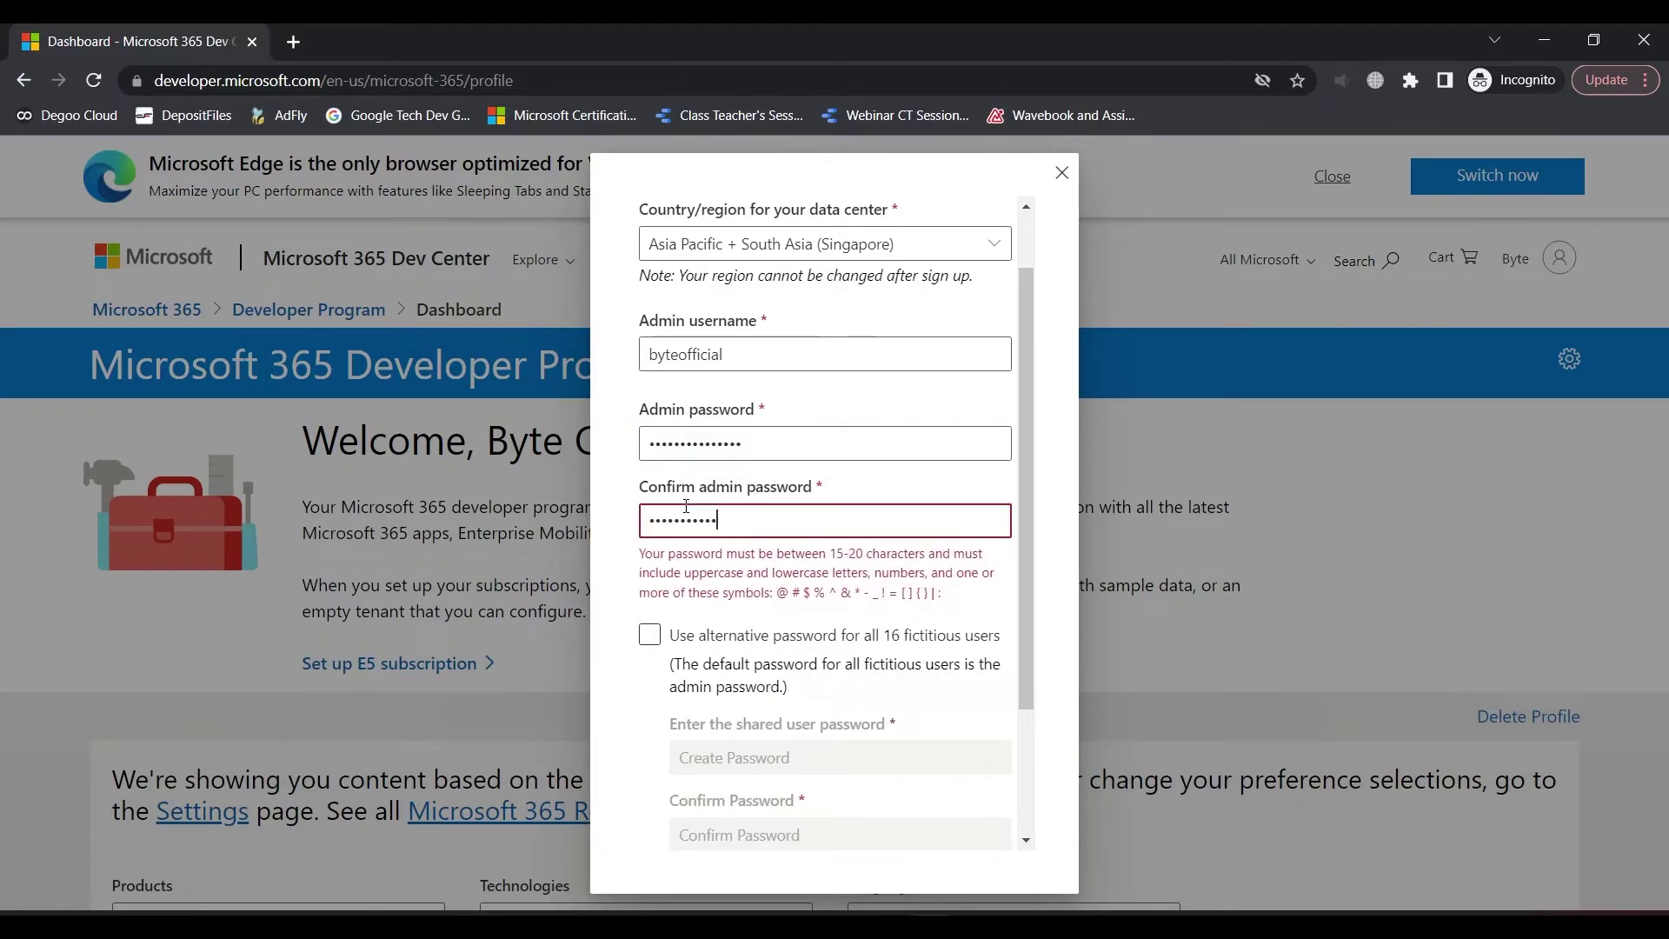
pyautogui.write('•••••')
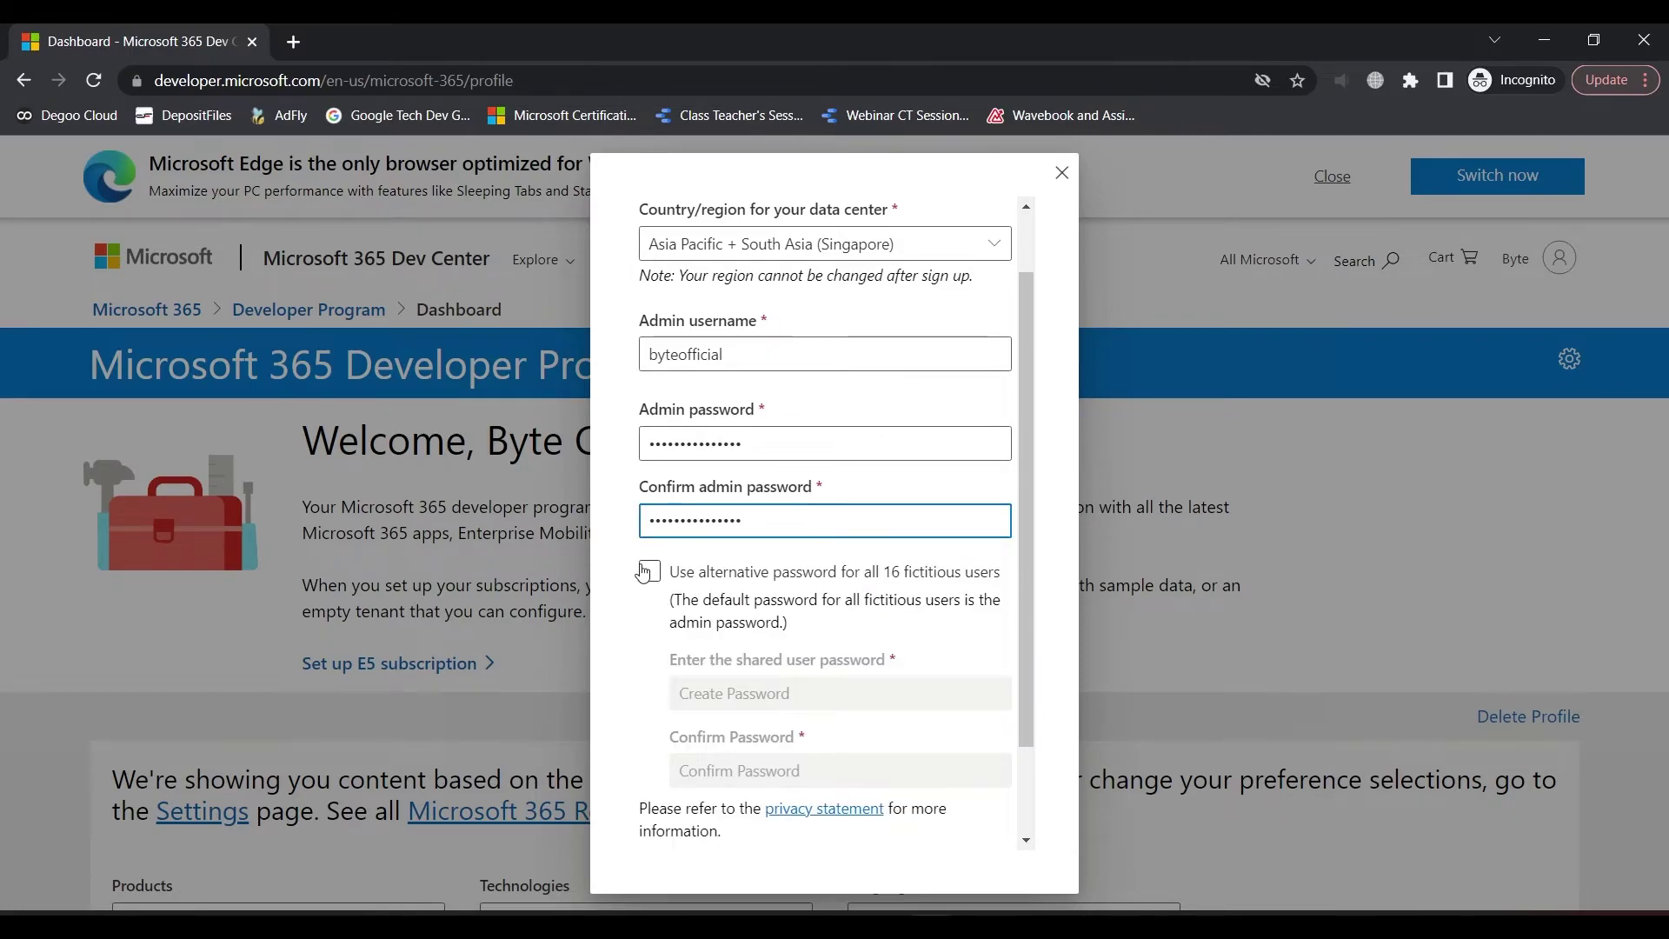
pyautogui.click(611, 641)
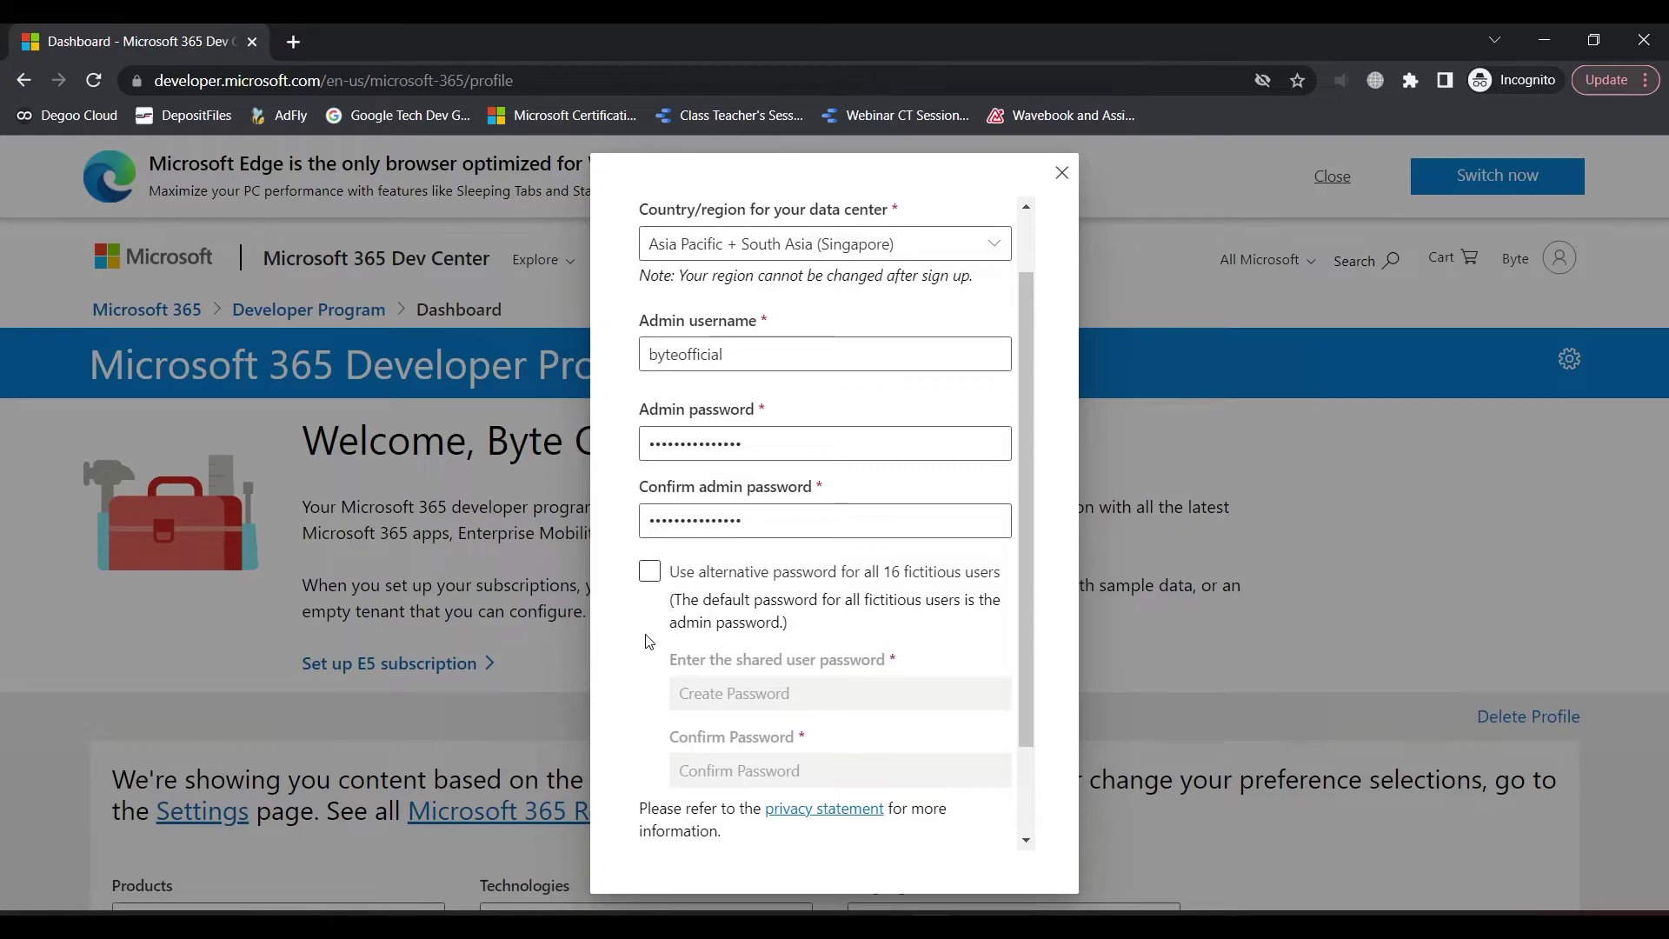
pyautogui.scroll(-2, 794, 633)
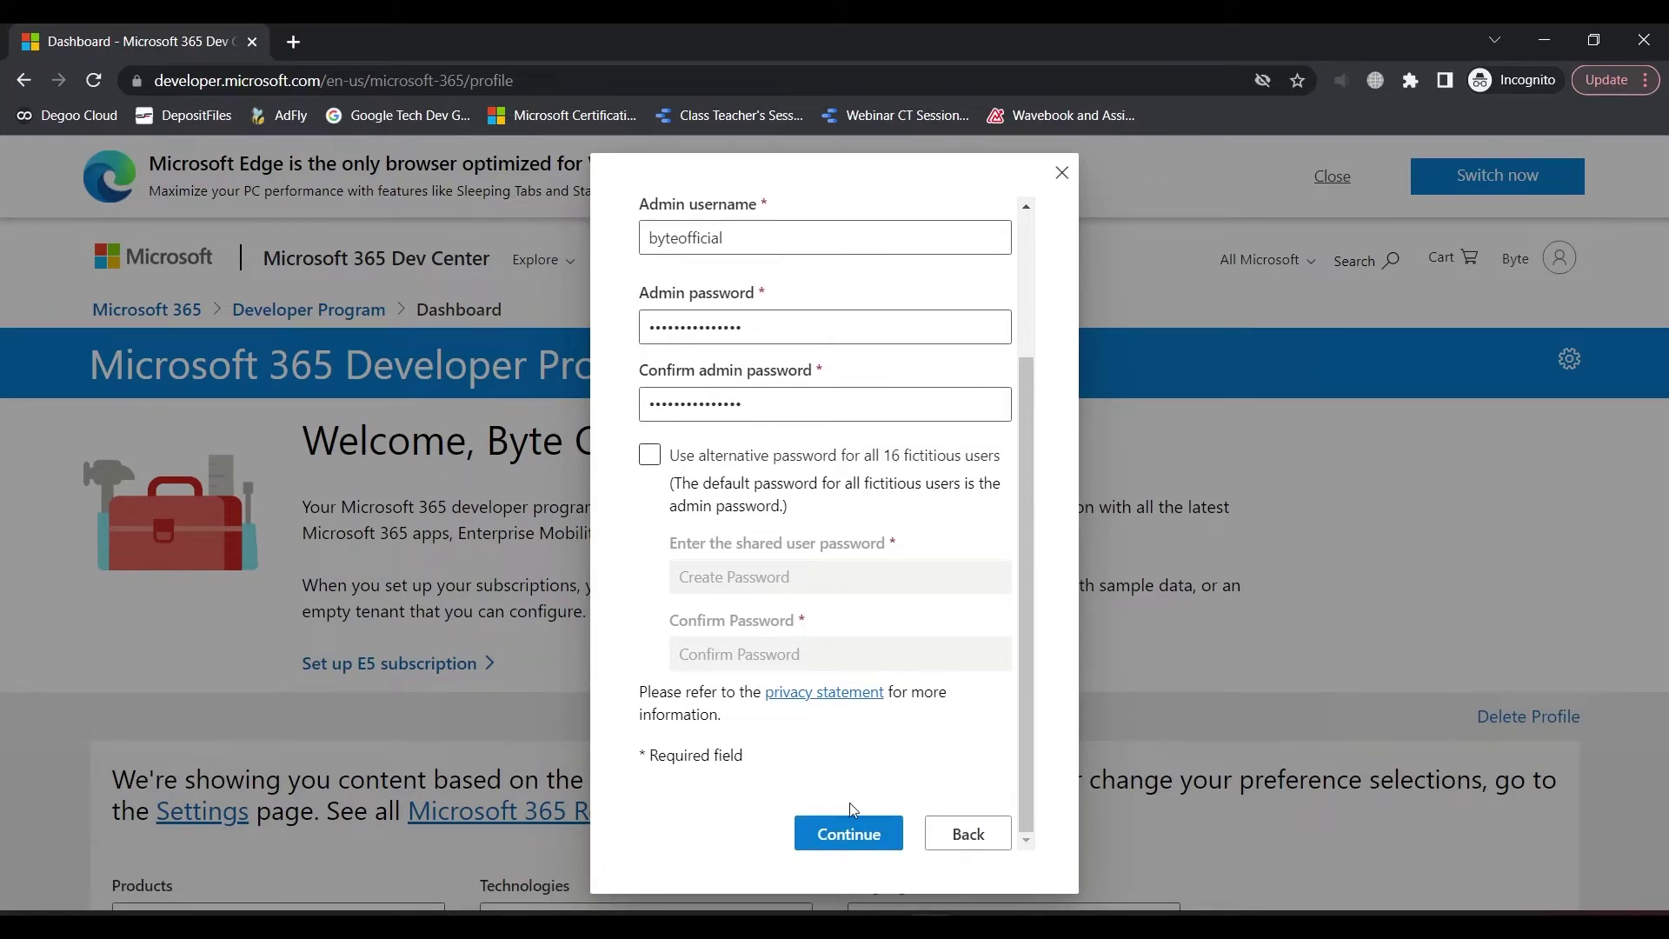
pyautogui.click(837, 836)
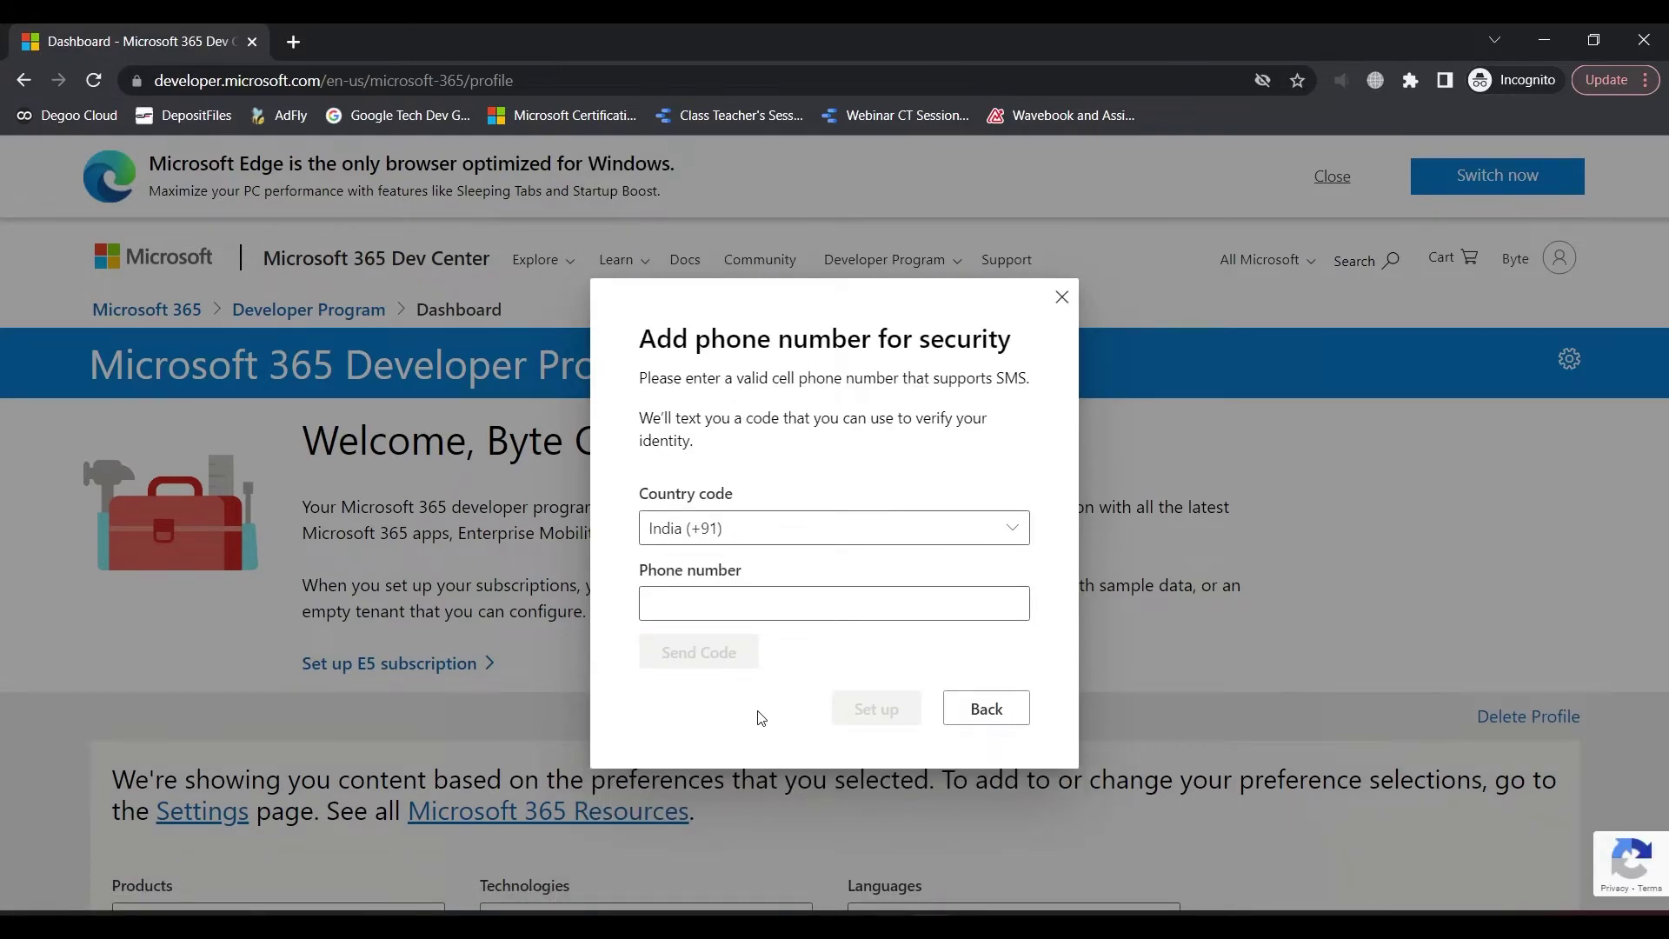
# - Verify the phone number with an SMS code and set up the Renewable E5 subscription
pyautogui.click(717, 601)
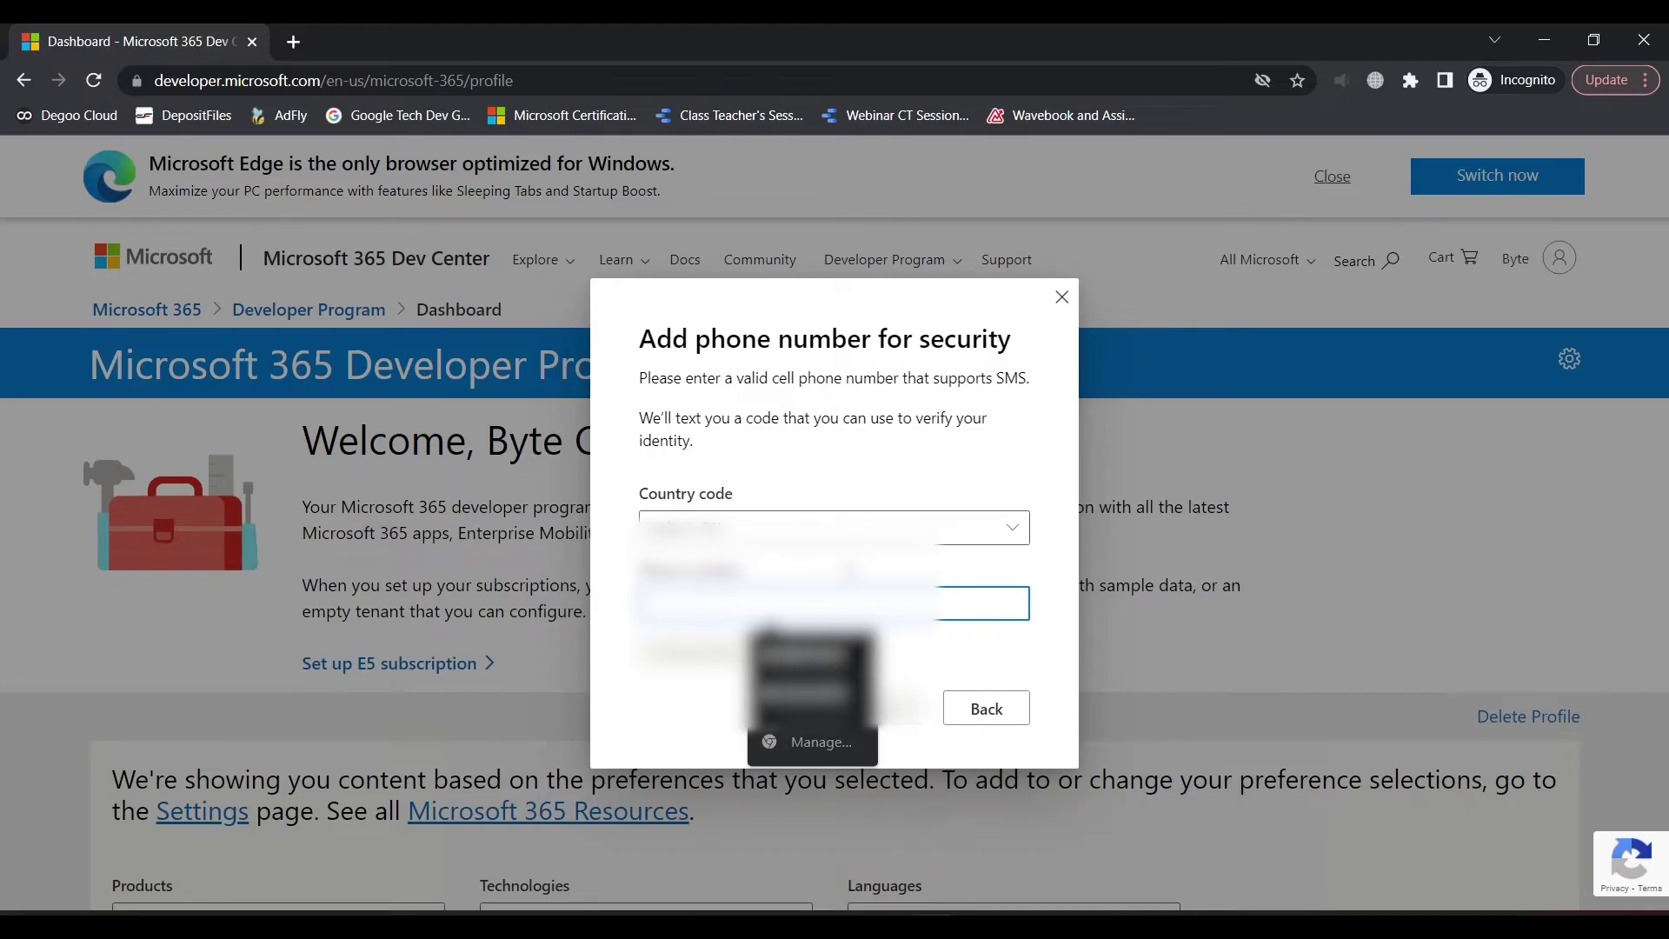
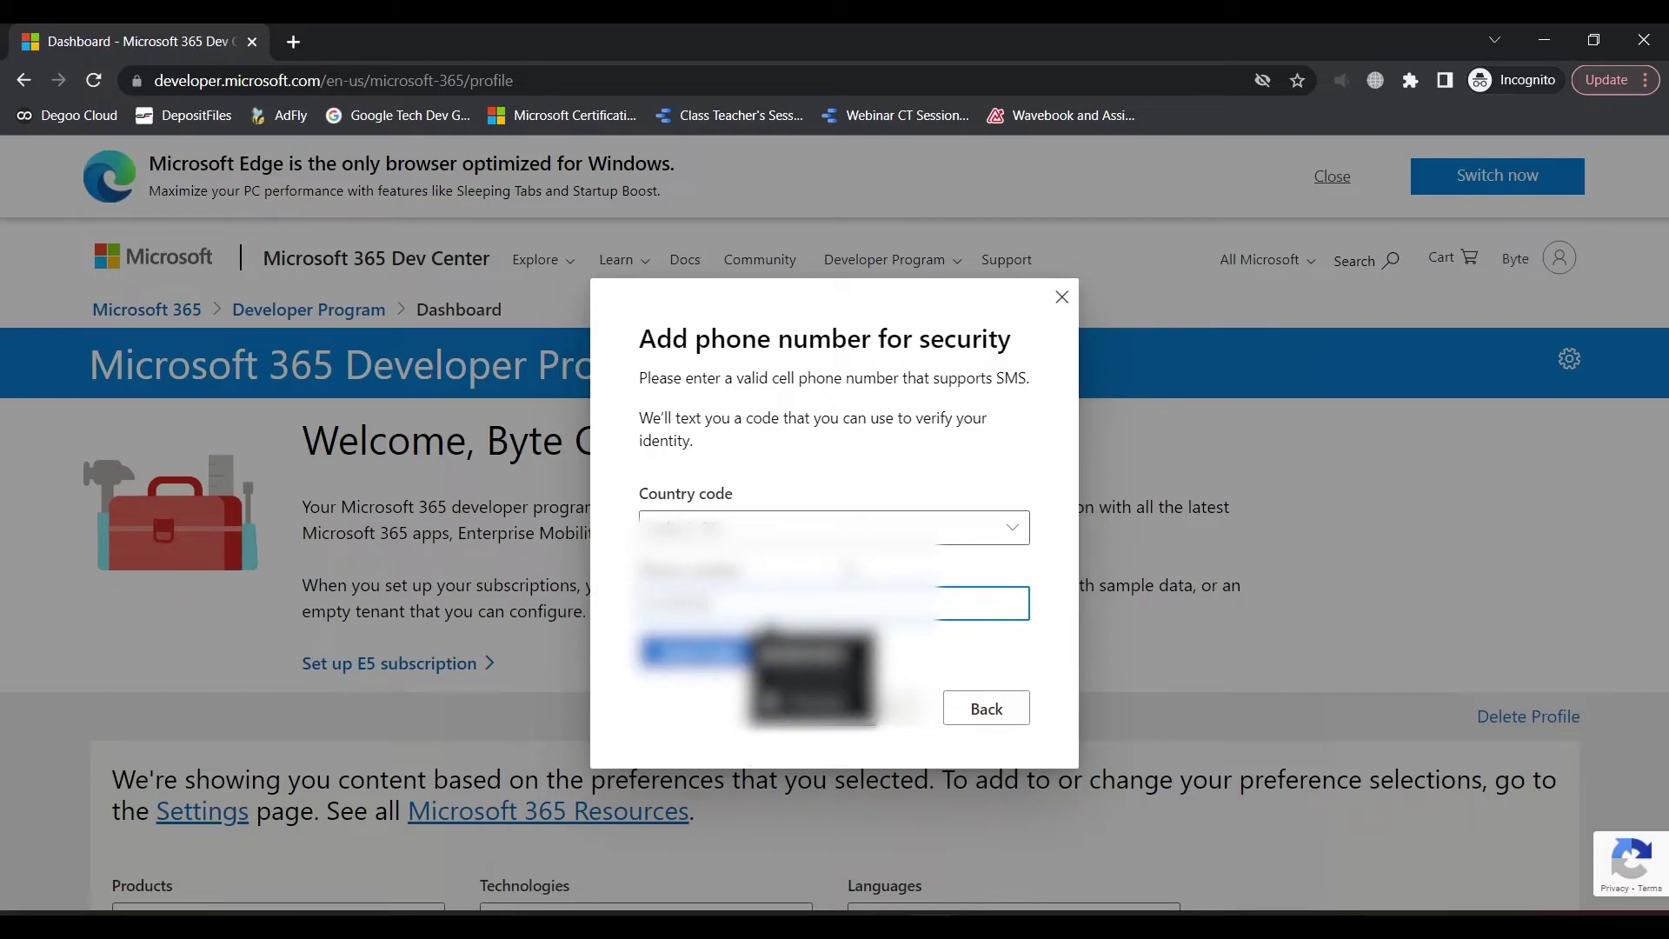
pyautogui.click(711, 653)
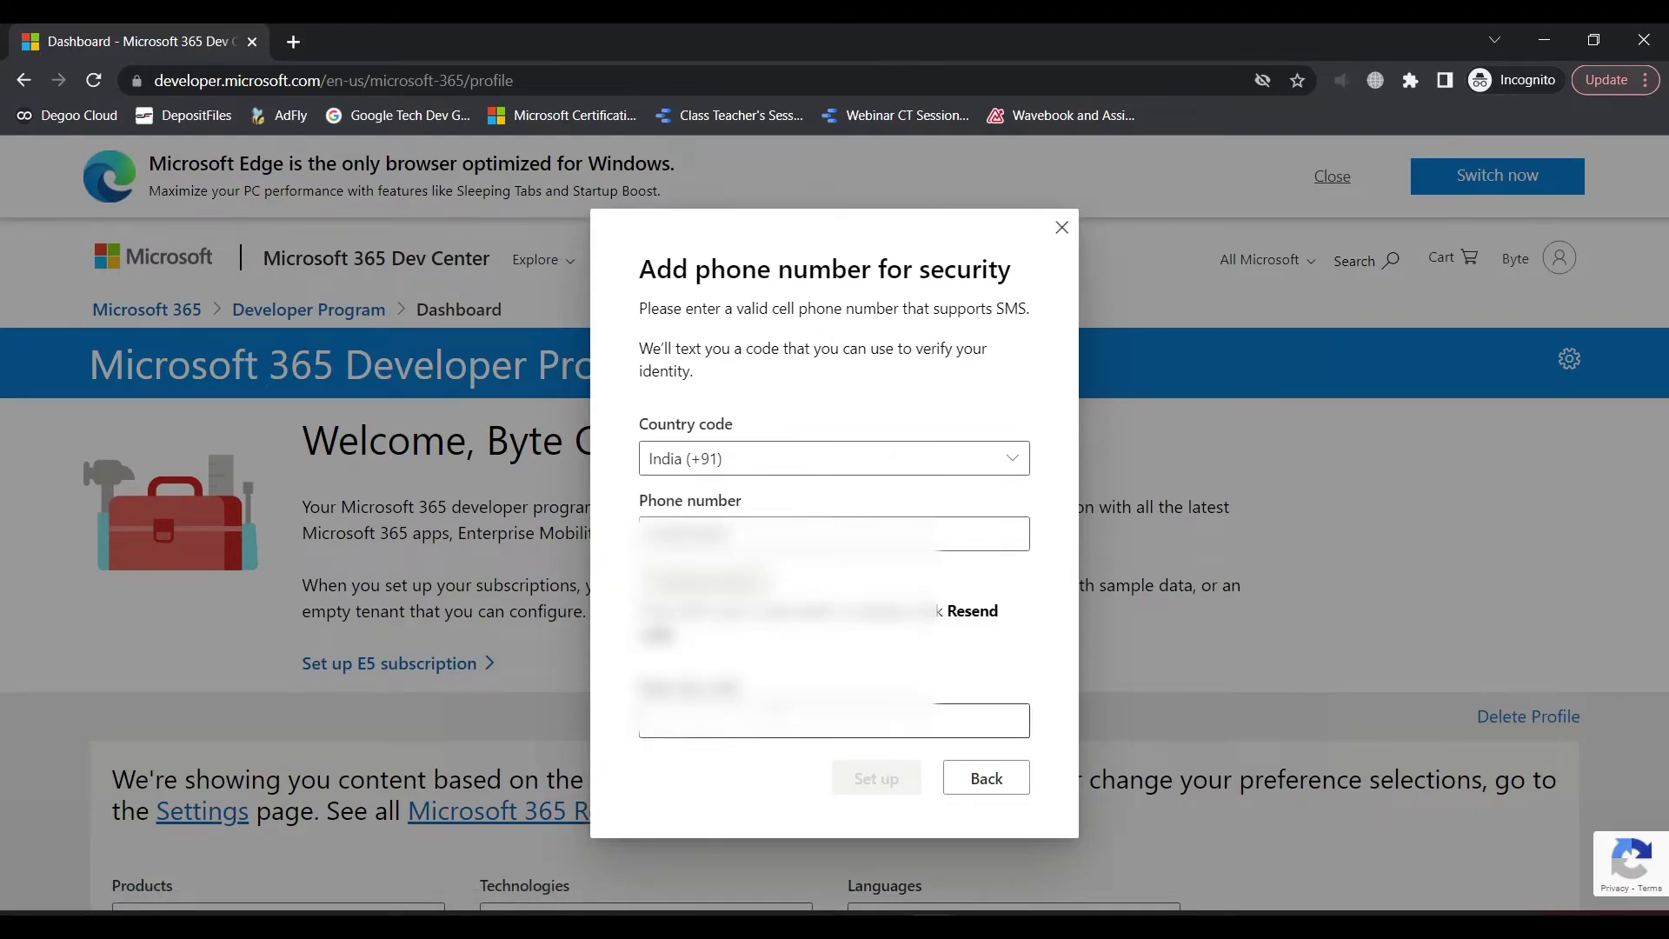
pyautogui.click(711, 724)
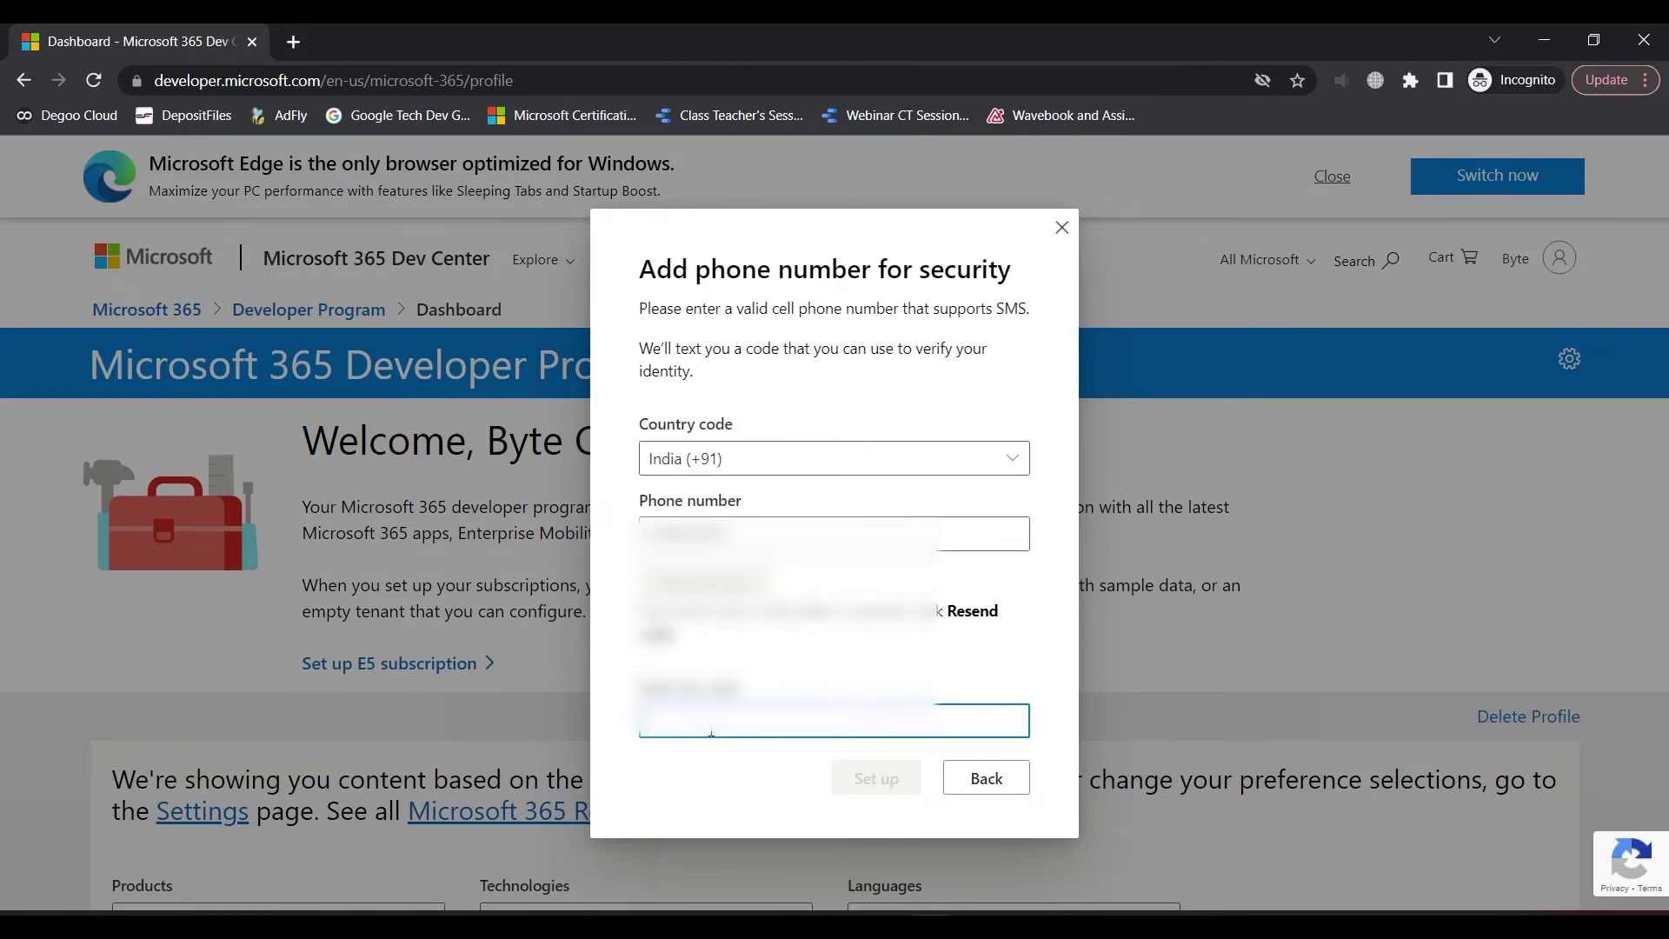
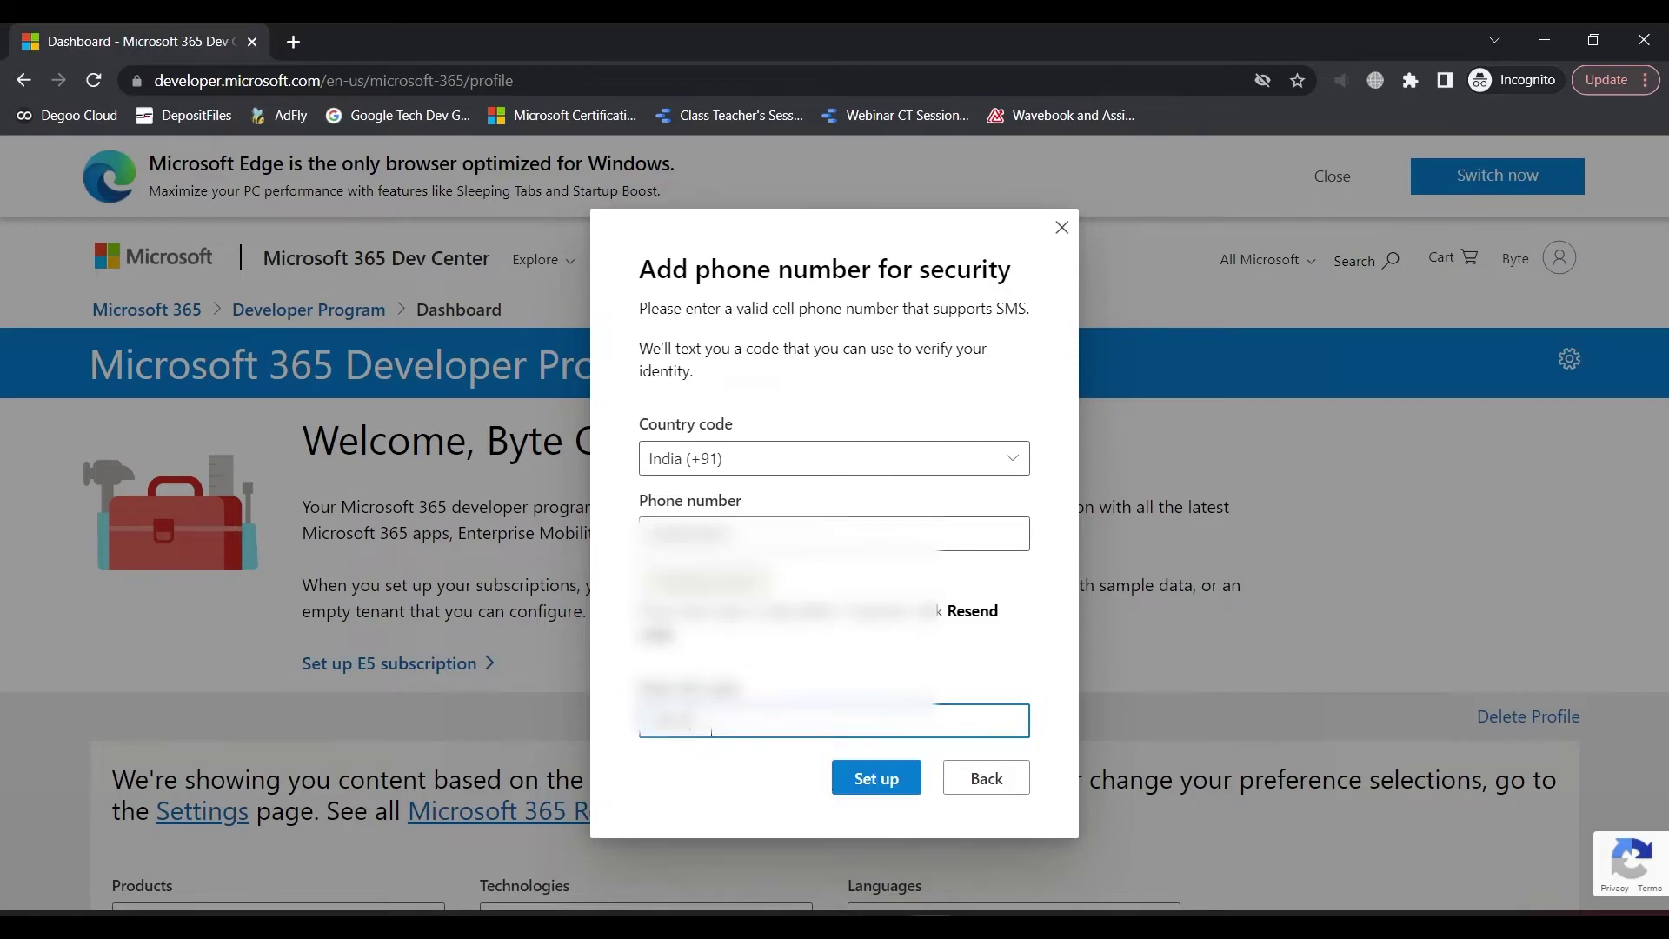
pyautogui.click(875, 775)
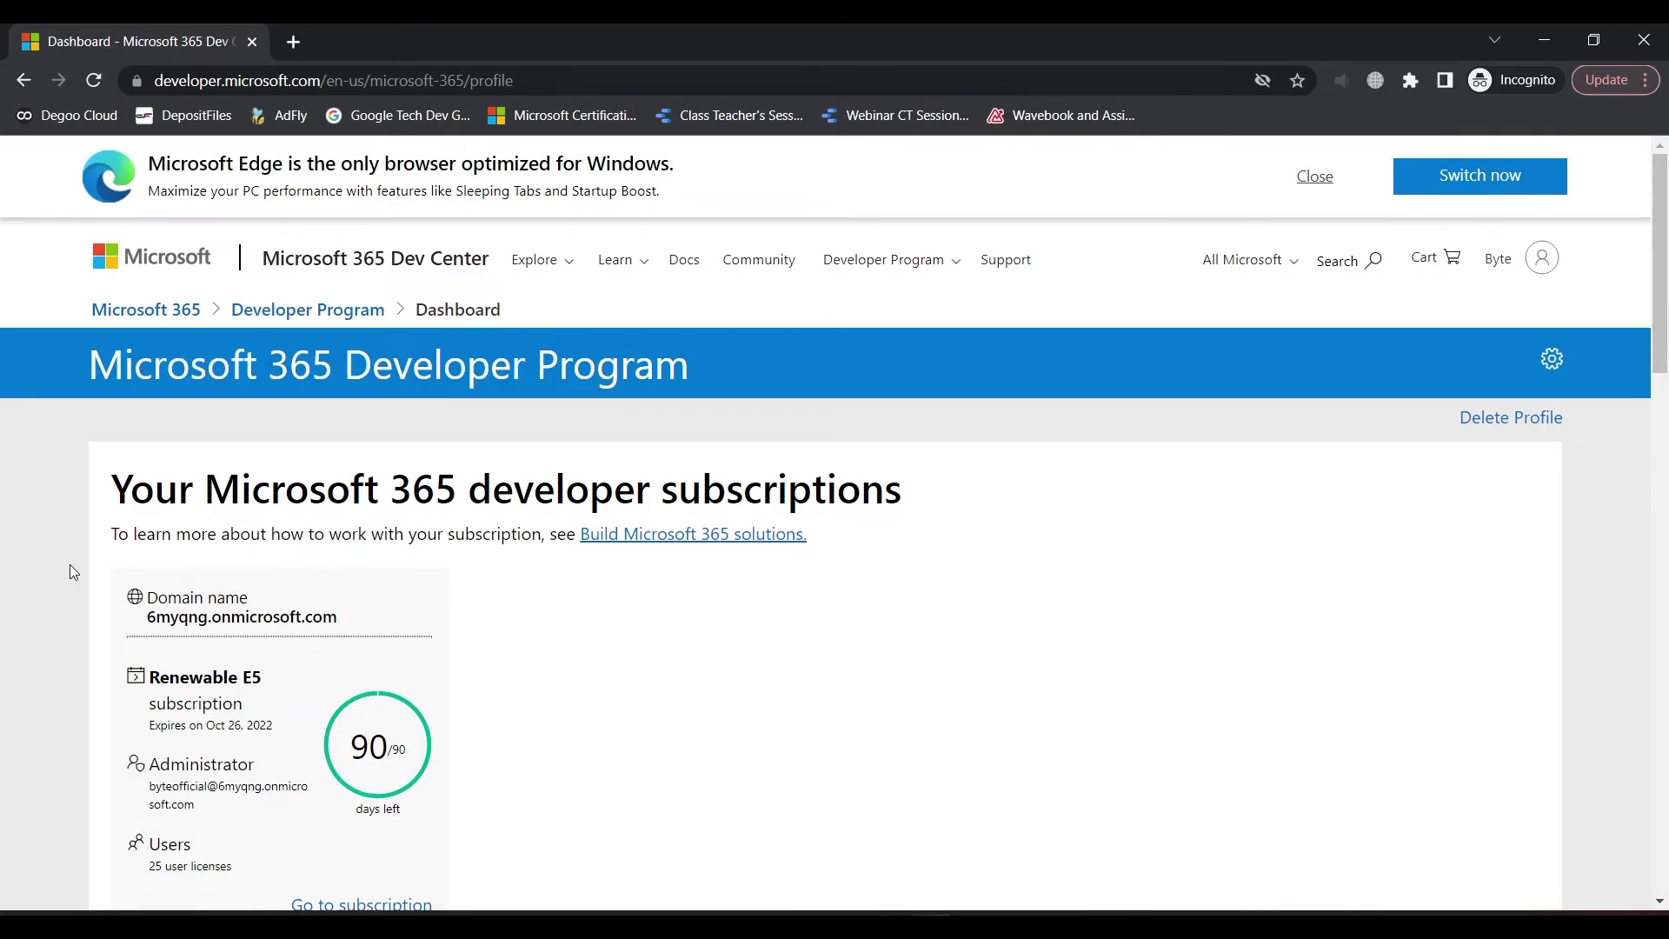
pyautogui.scroll(-2, 147, 473)
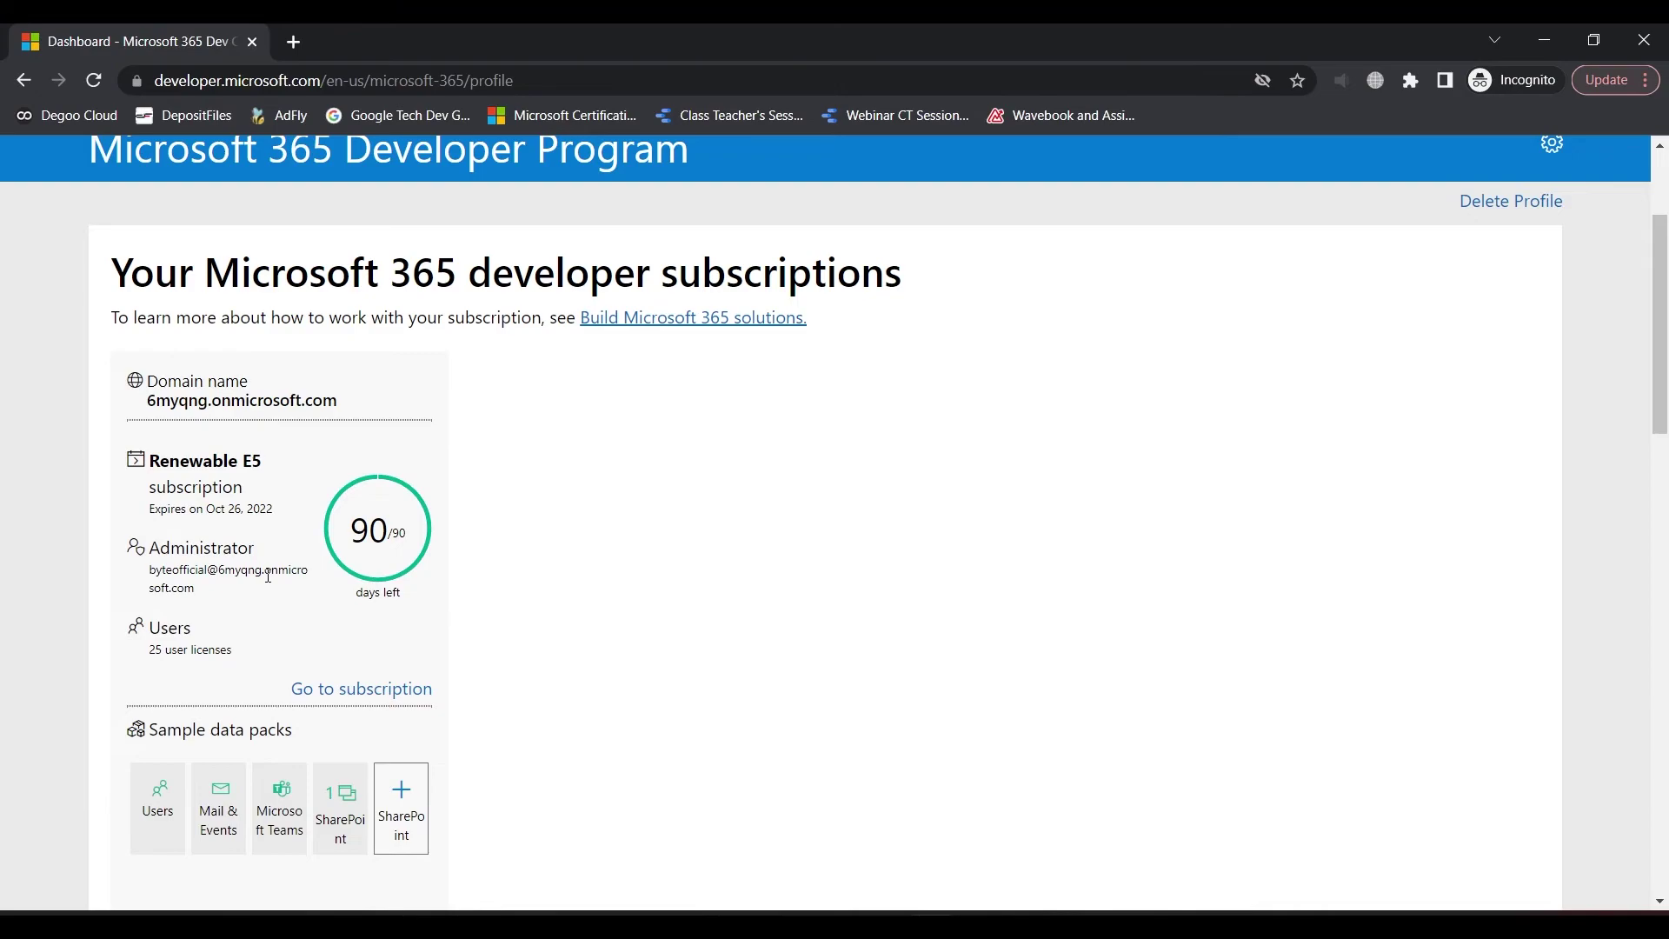
pyautogui.scroll(-1, 268, 574)
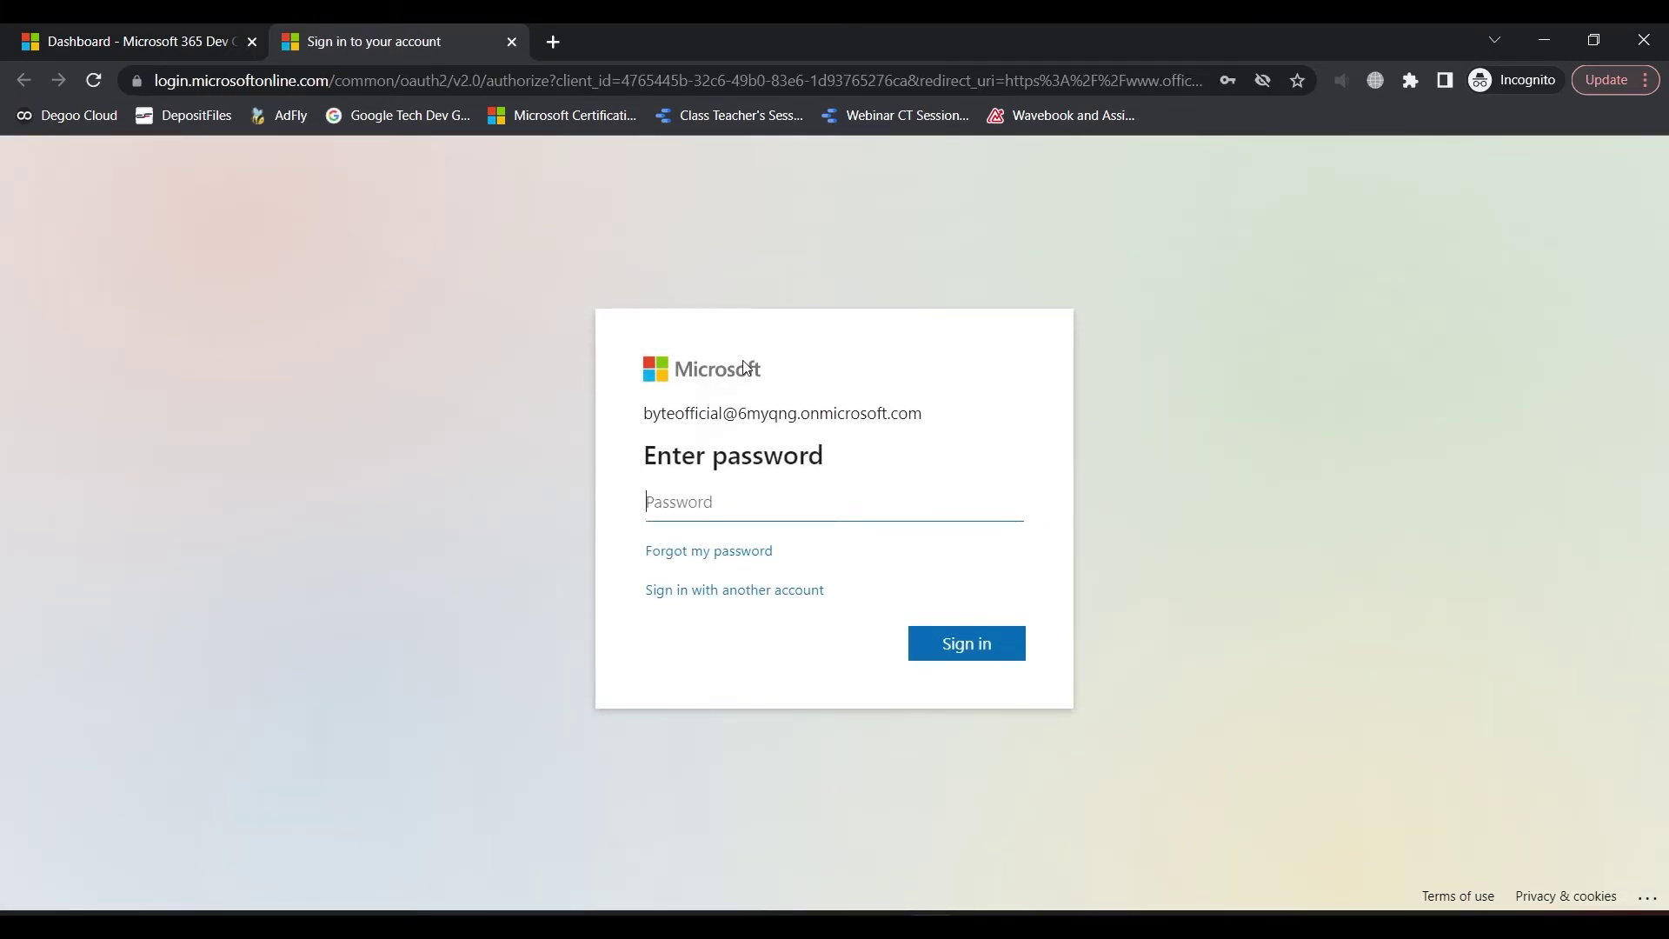
# - Sign in with the admin password and skip security setup for 14 days
pyautogui.click(695, 501)
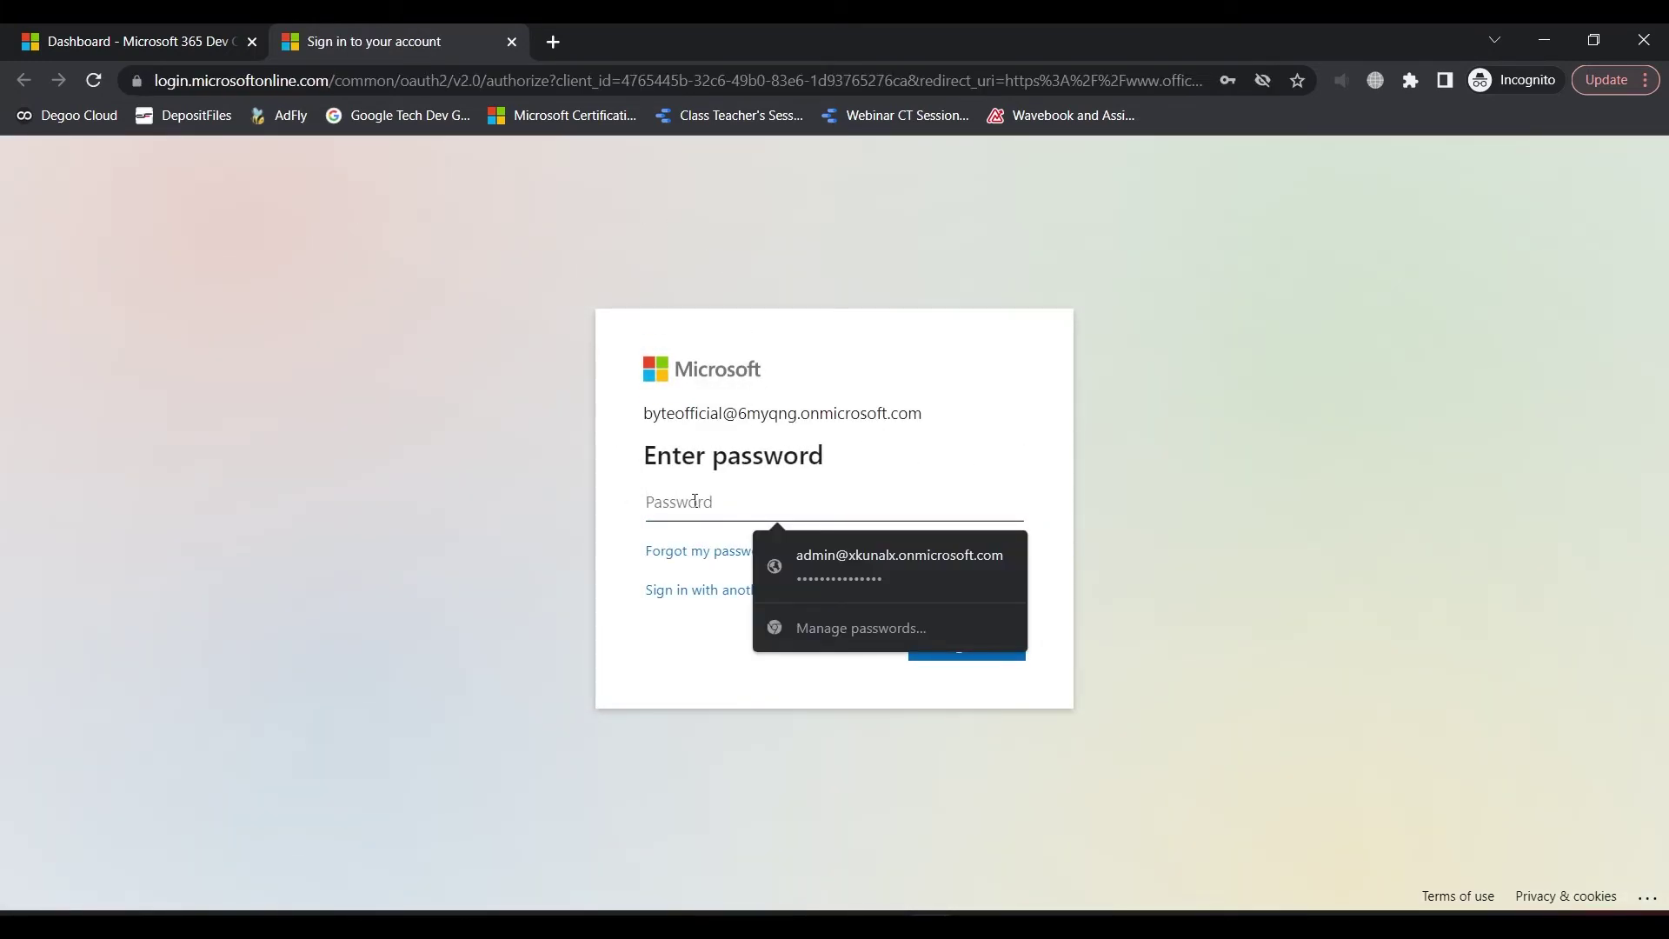
pyautogui.write('a')
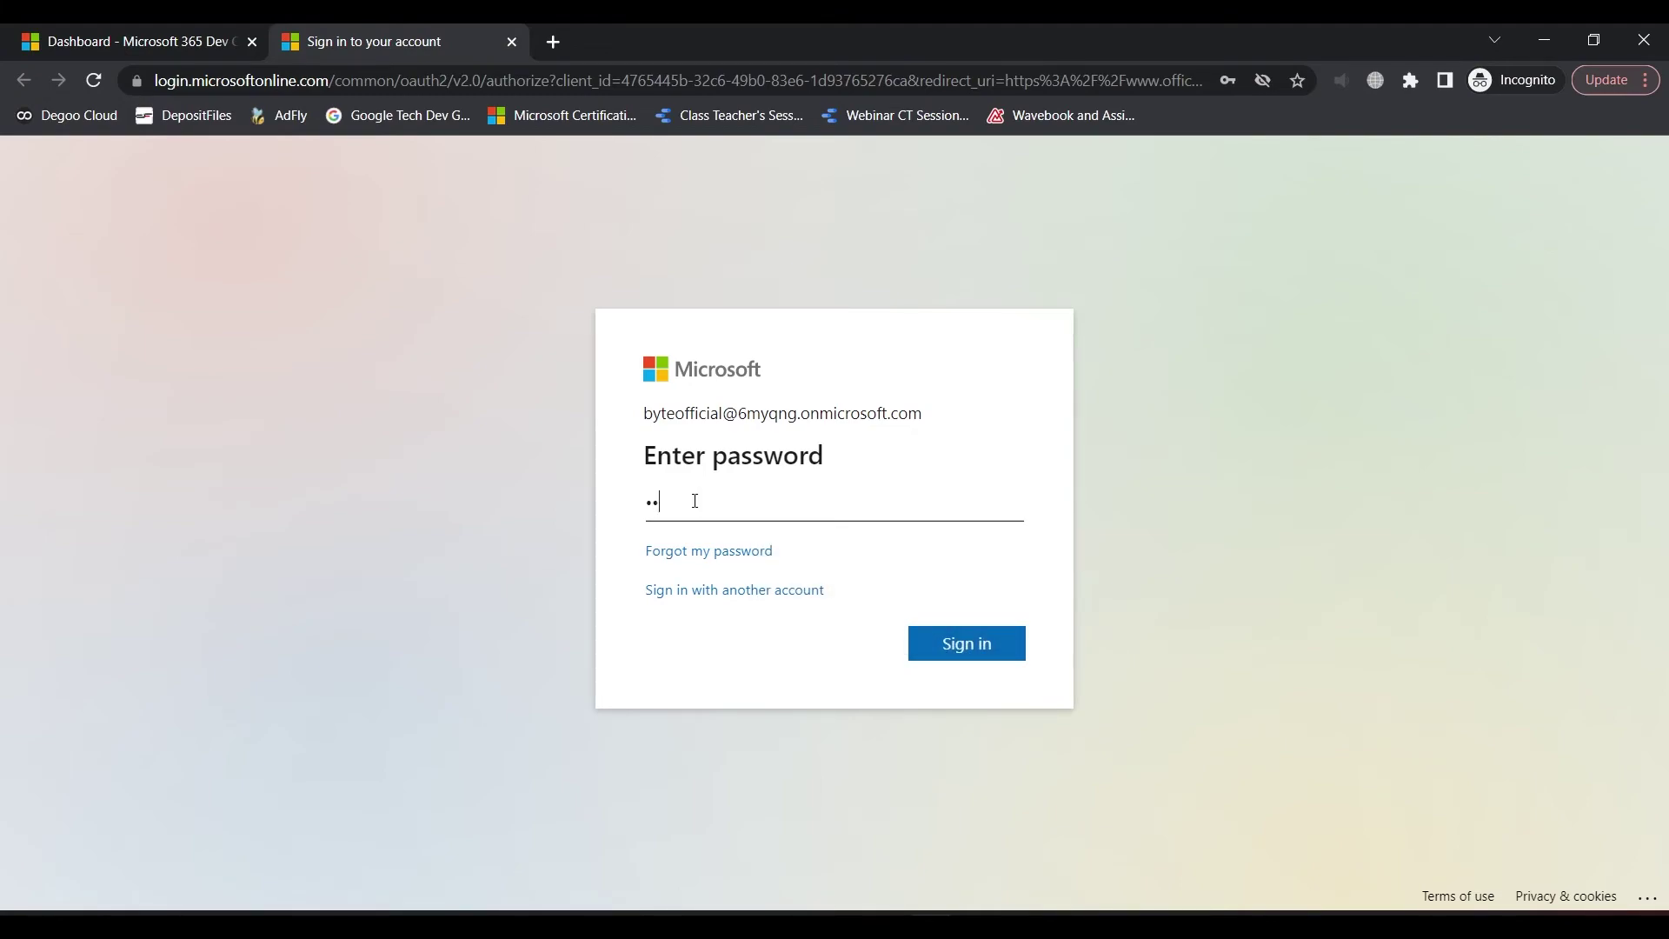
pyautogui.click(1003, 641)
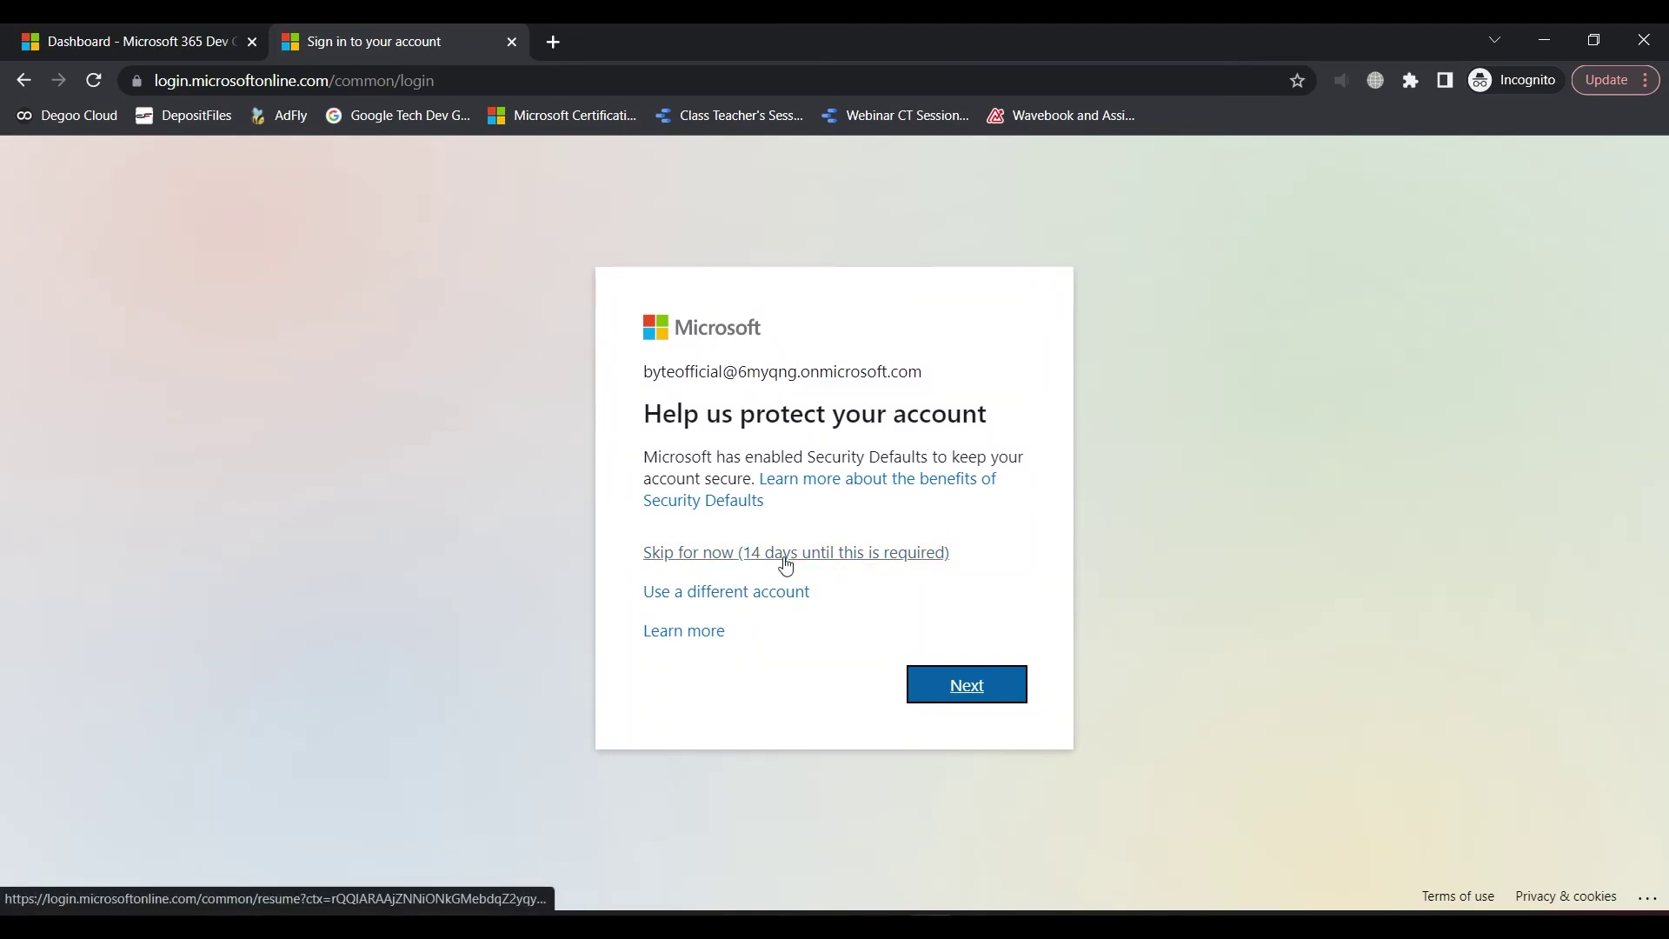
pyautogui.click(939, 550)
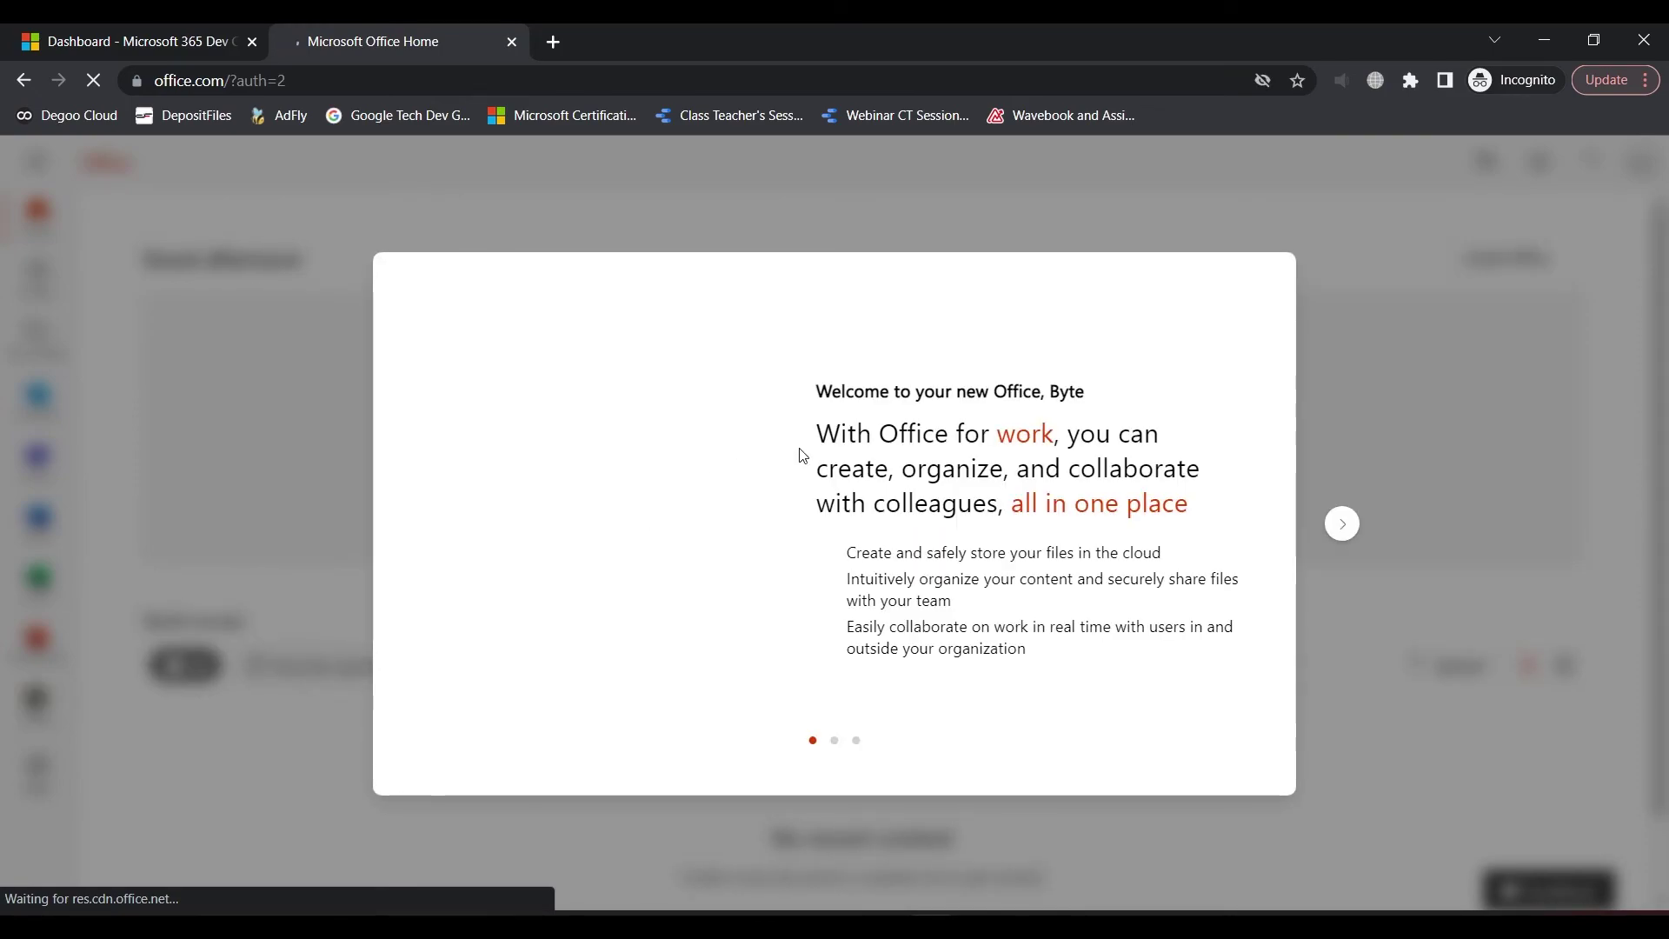
# - Finish the welcome slides and dismiss the 'Find more apps' tip
pyautogui.click(1344, 522)
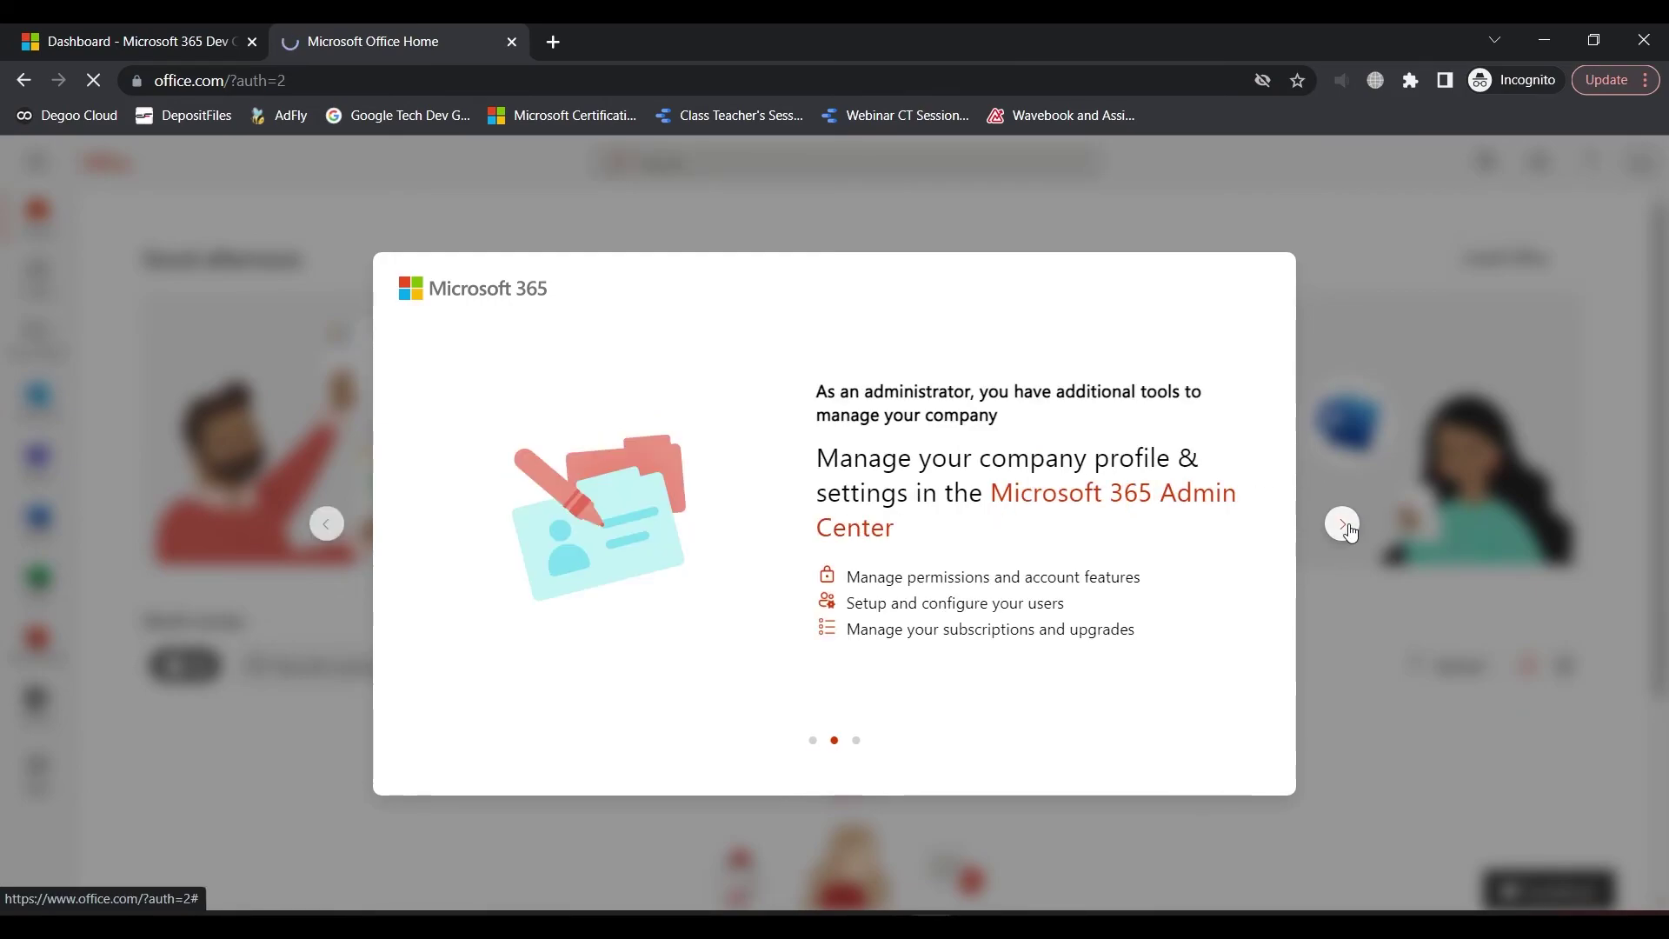
pyautogui.click(1343, 524)
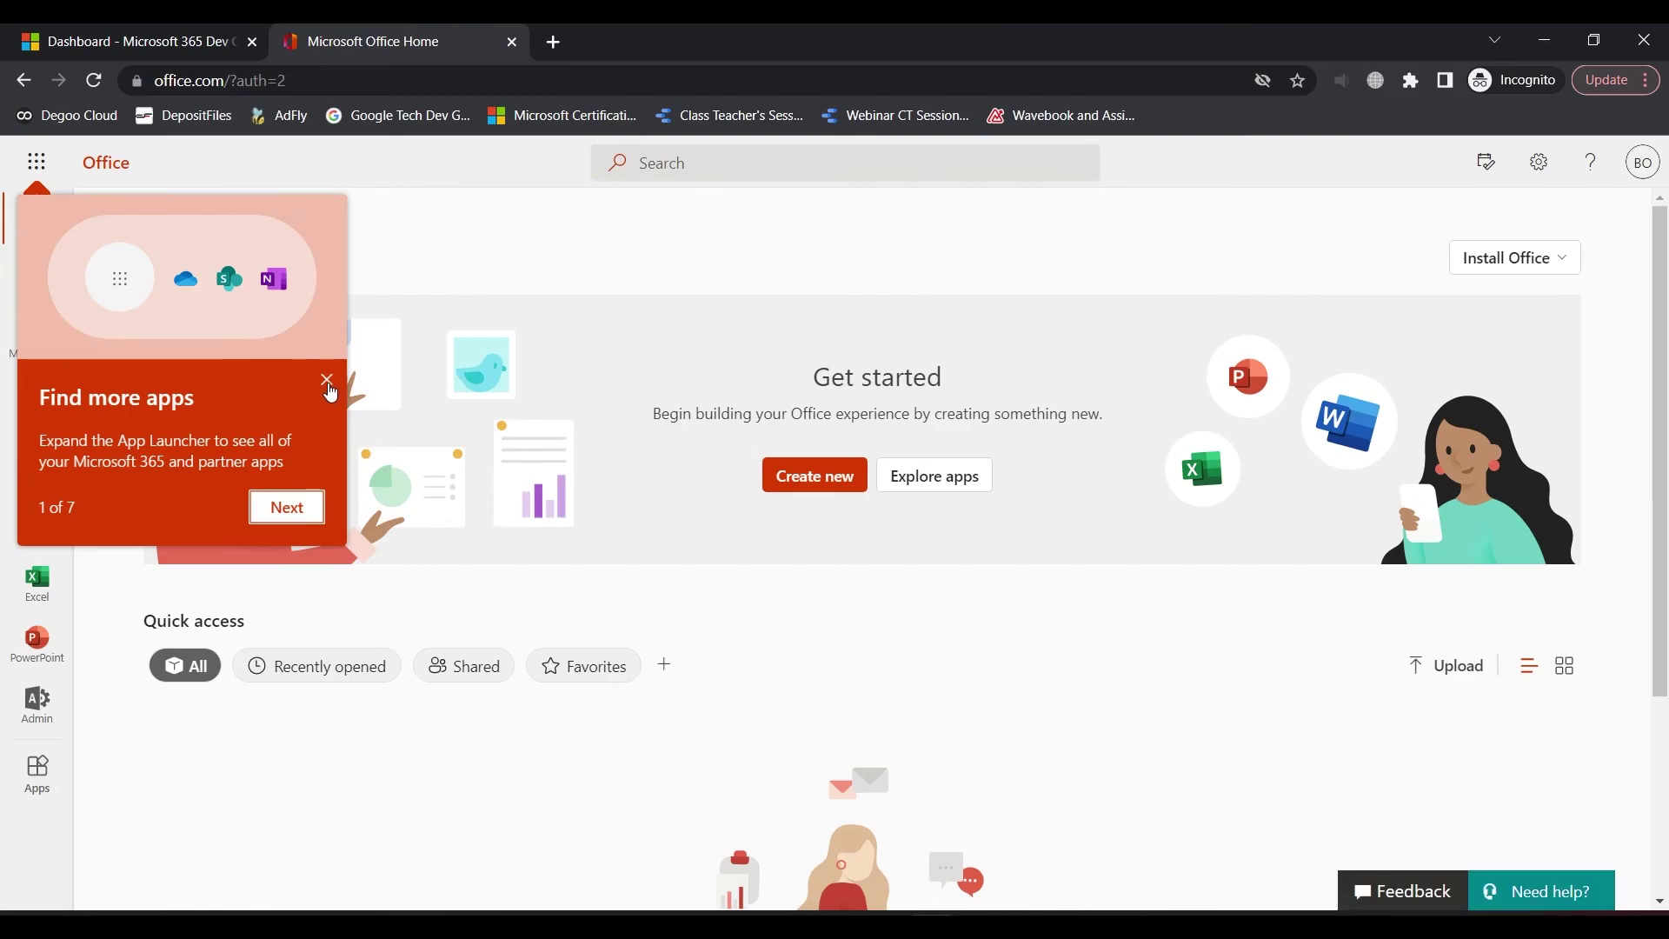
pyautogui.click(327, 379)
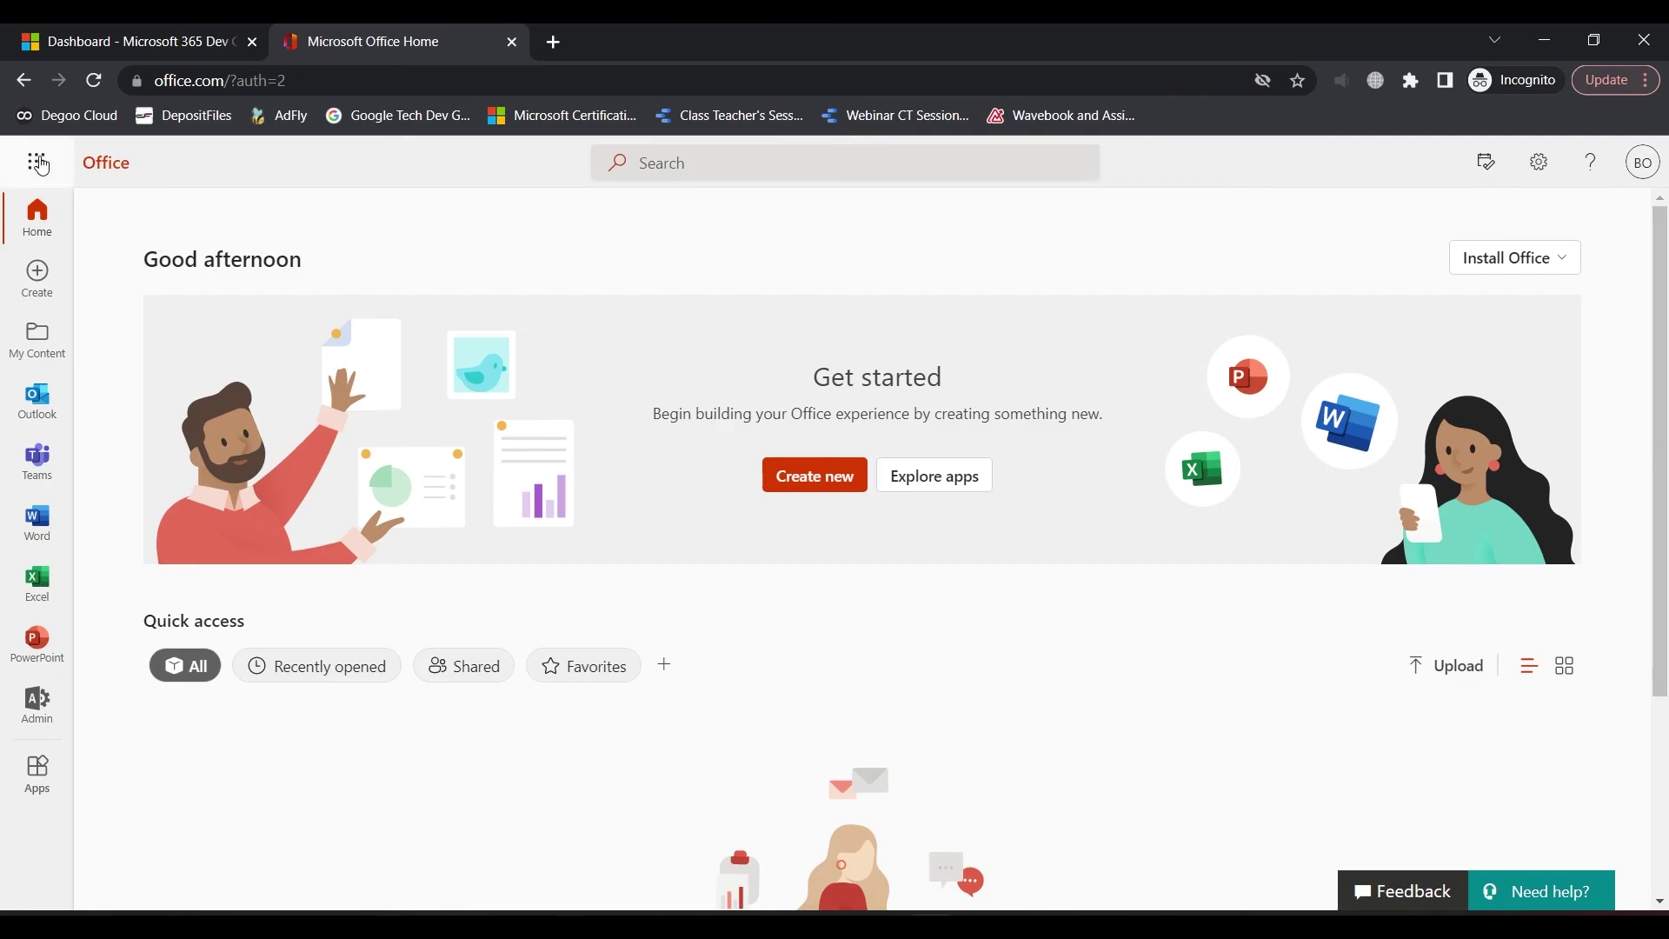
pyautogui.click(36, 773)
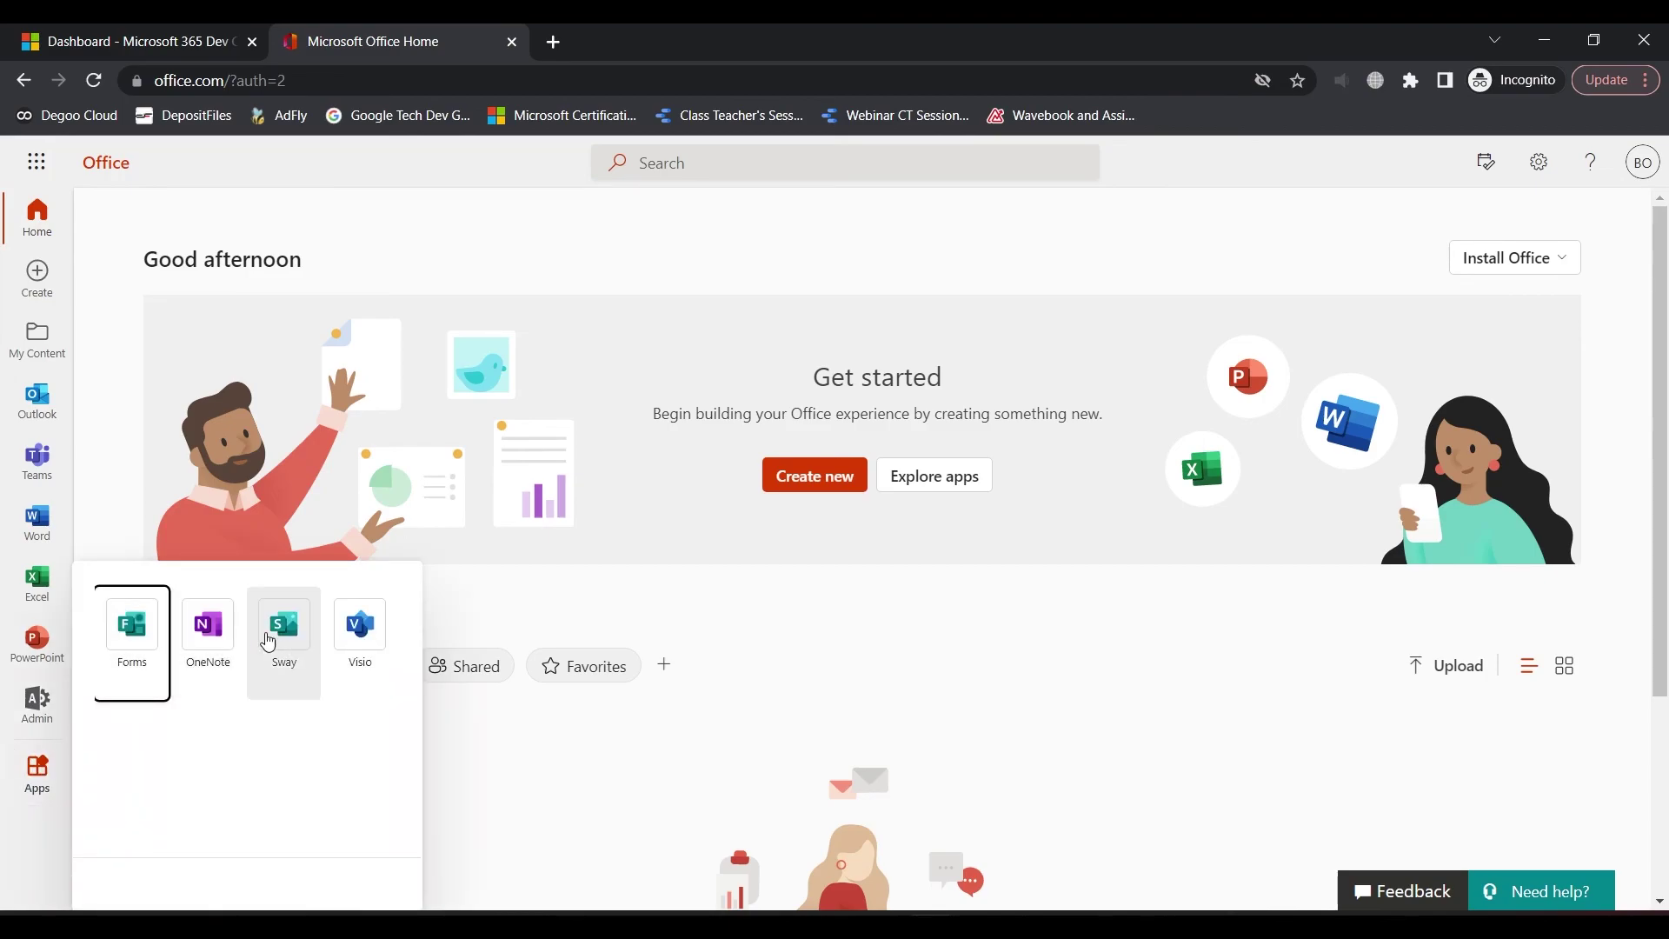
pyautogui.click(49, 165)
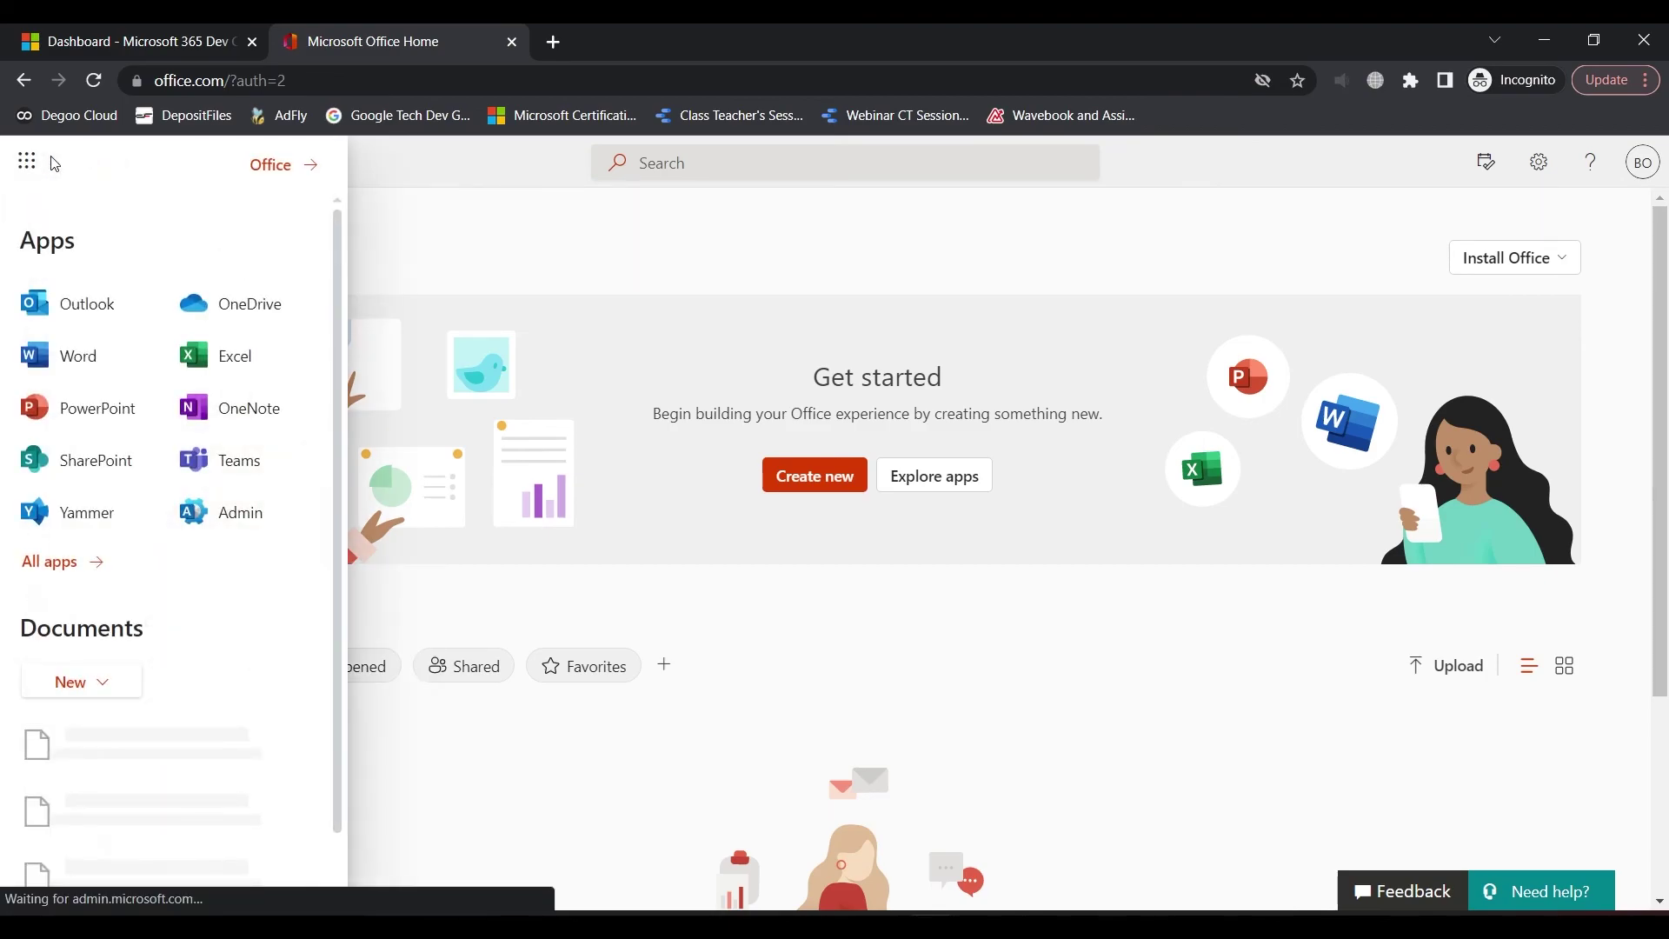
pyautogui.click(66, 564)
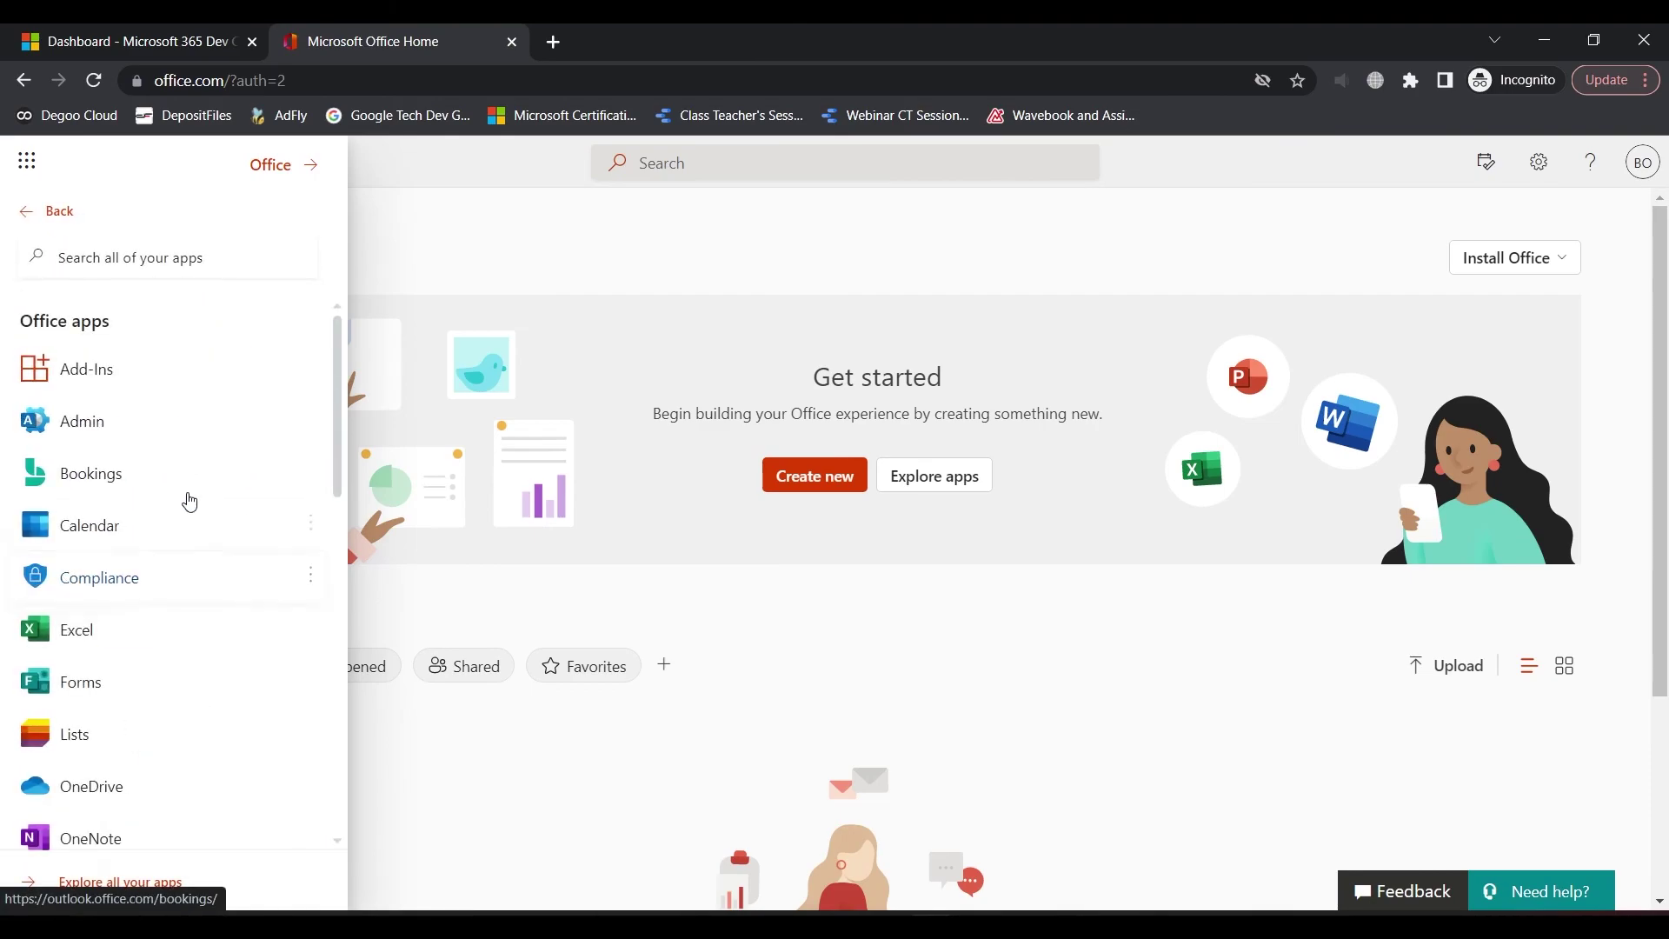
pyautogui.scroll(-3, 164, 500)
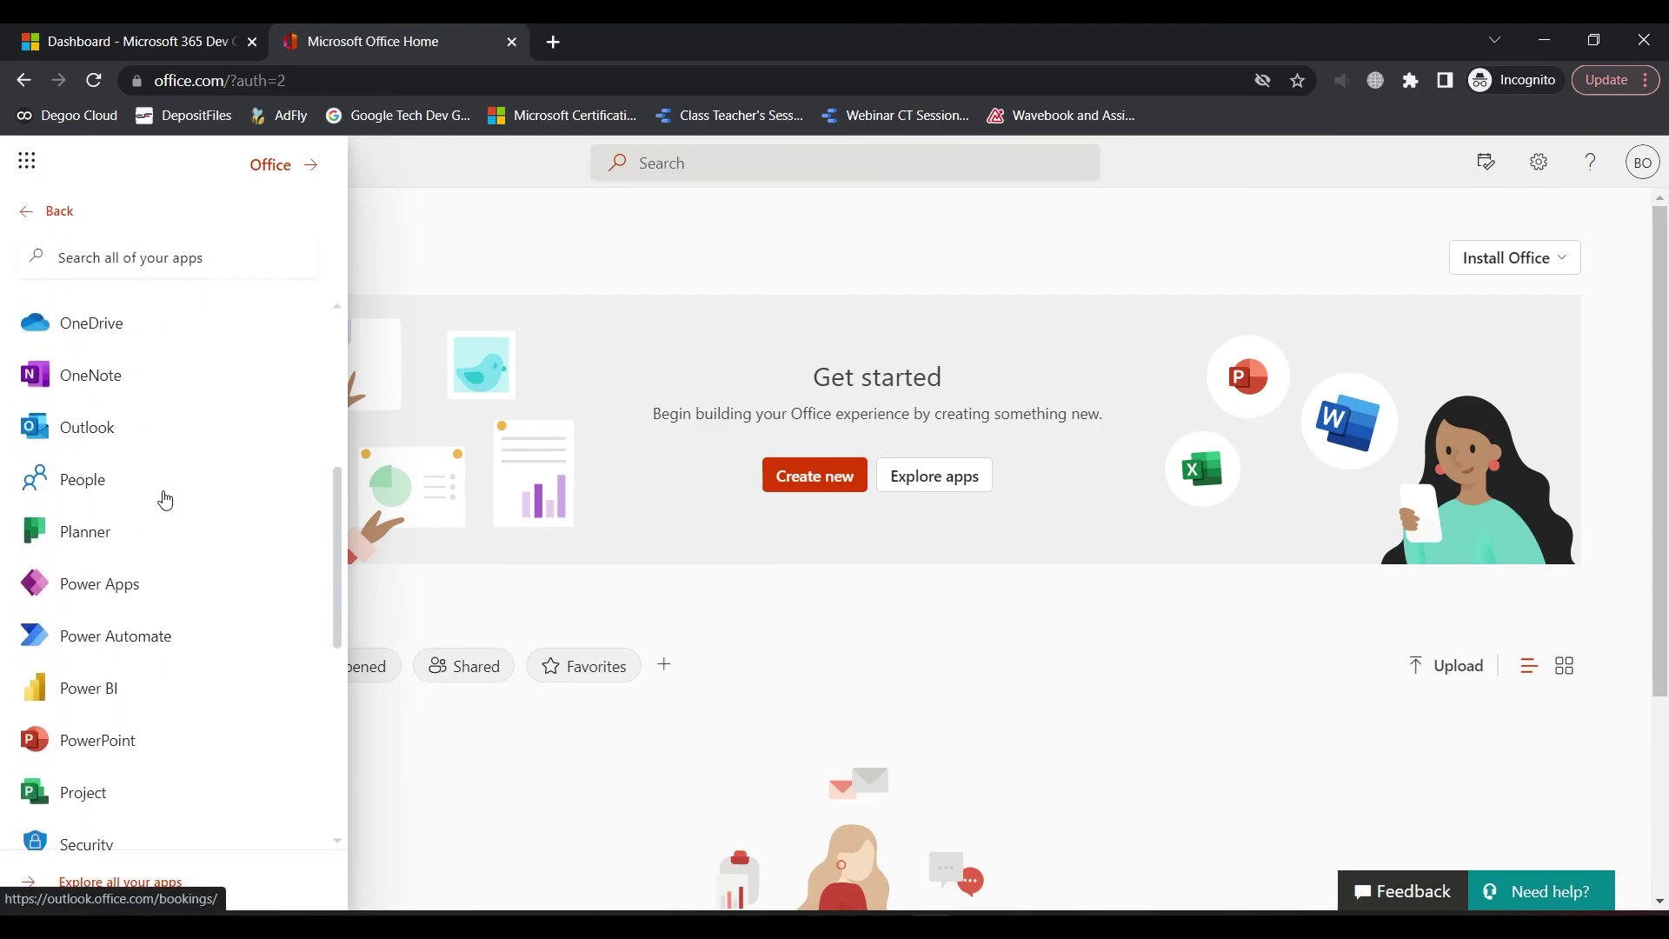
pyautogui.scroll(-2, 165, 499)
pyautogui.scroll(-1, 164, 499)
pyautogui.scroll(-1, 164, 500)
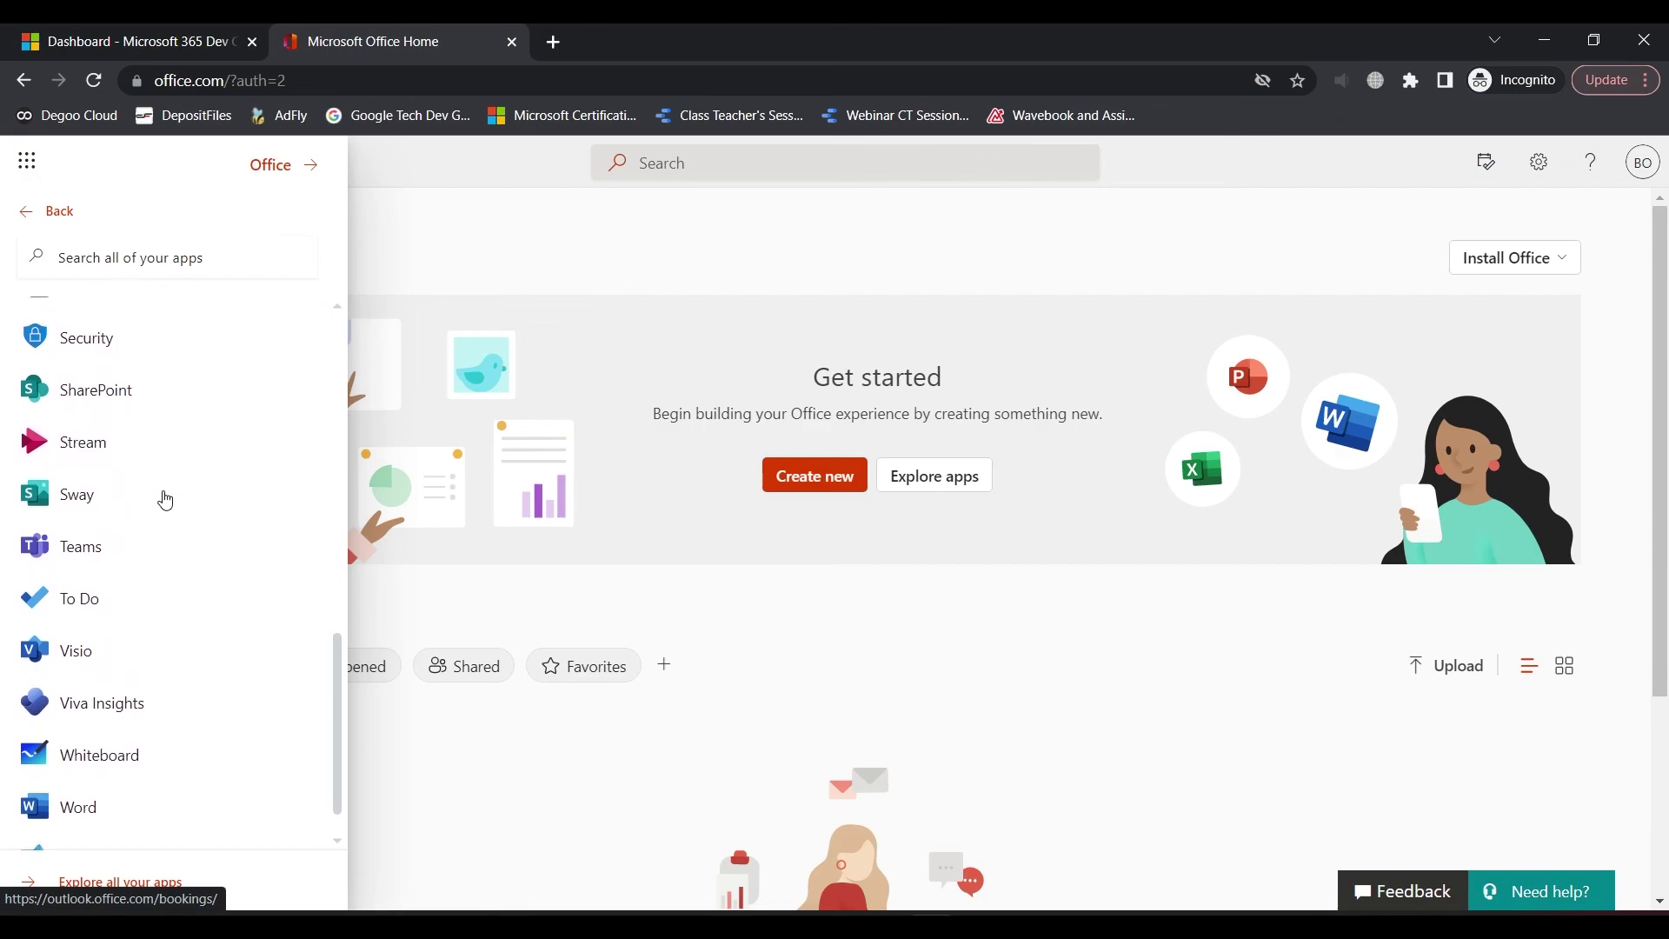
pyautogui.scroll(-1, 164, 500)
pyautogui.scroll(3, 189, 586)
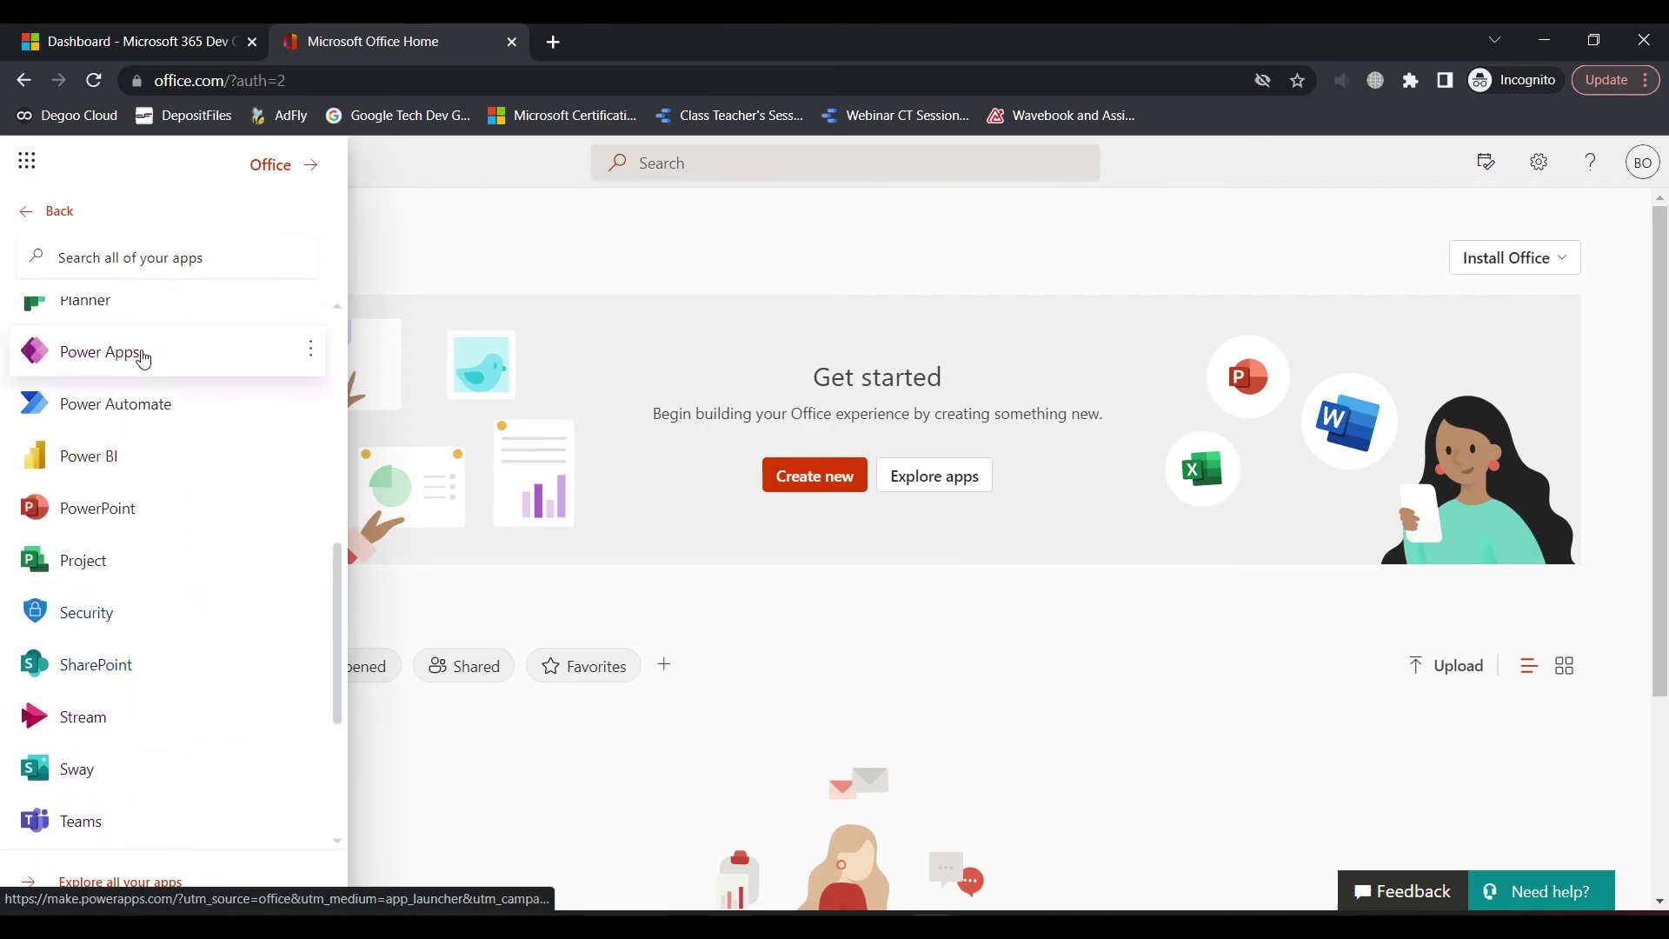
pyautogui.moveTo(117, 404)
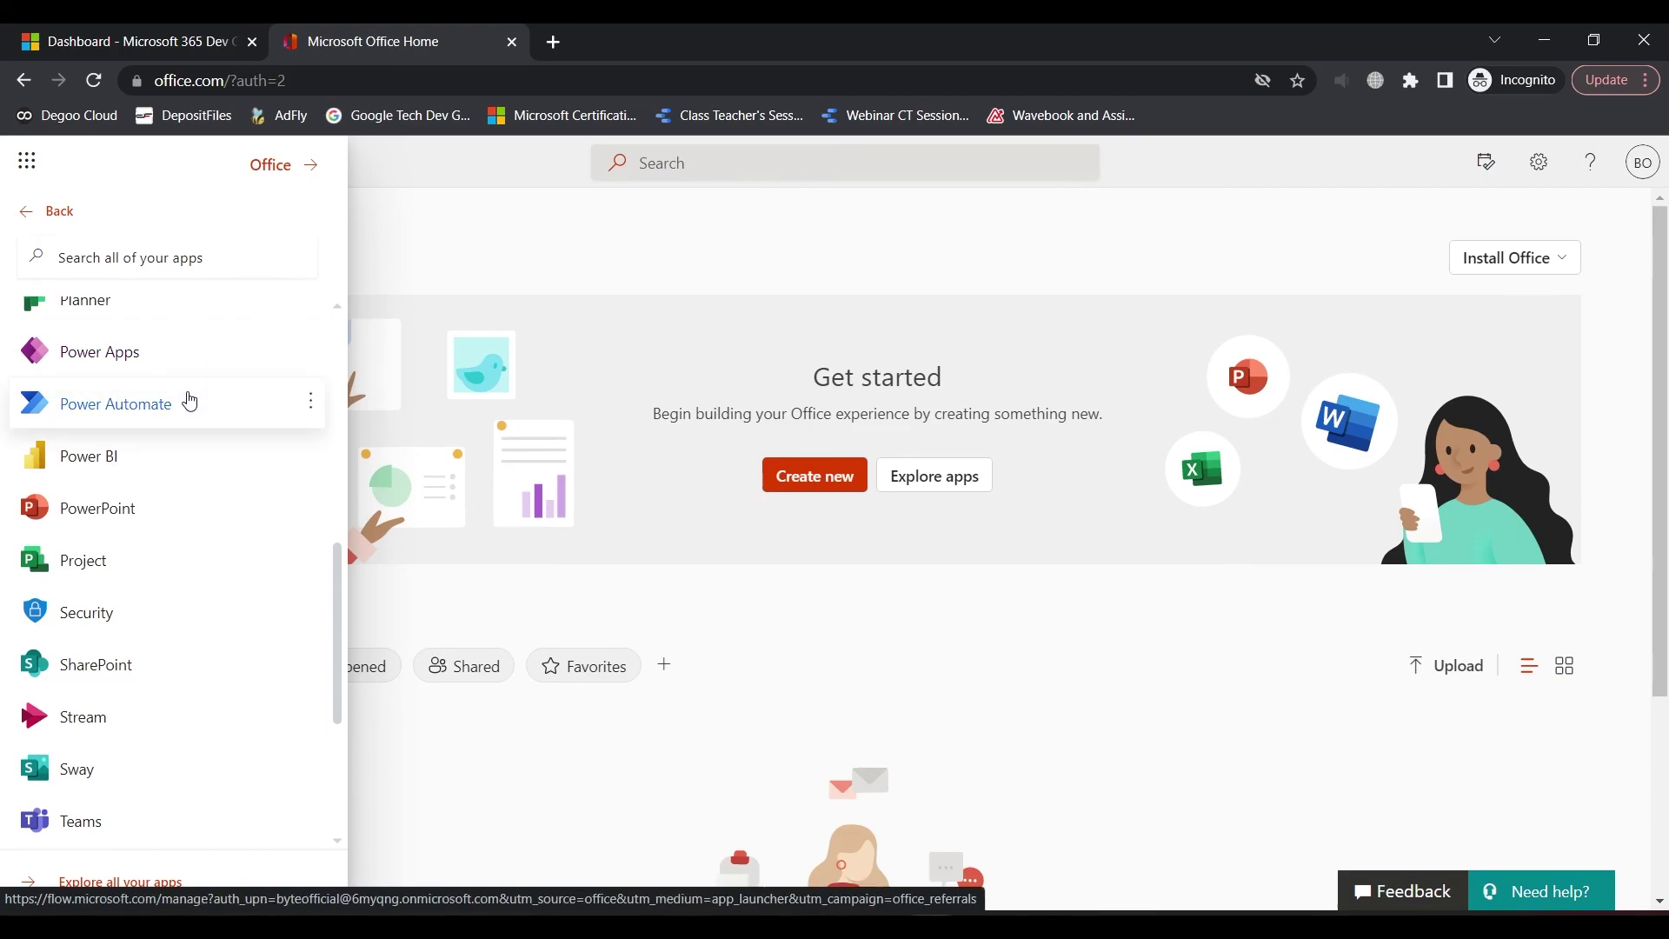
pyautogui.click(537, 260)
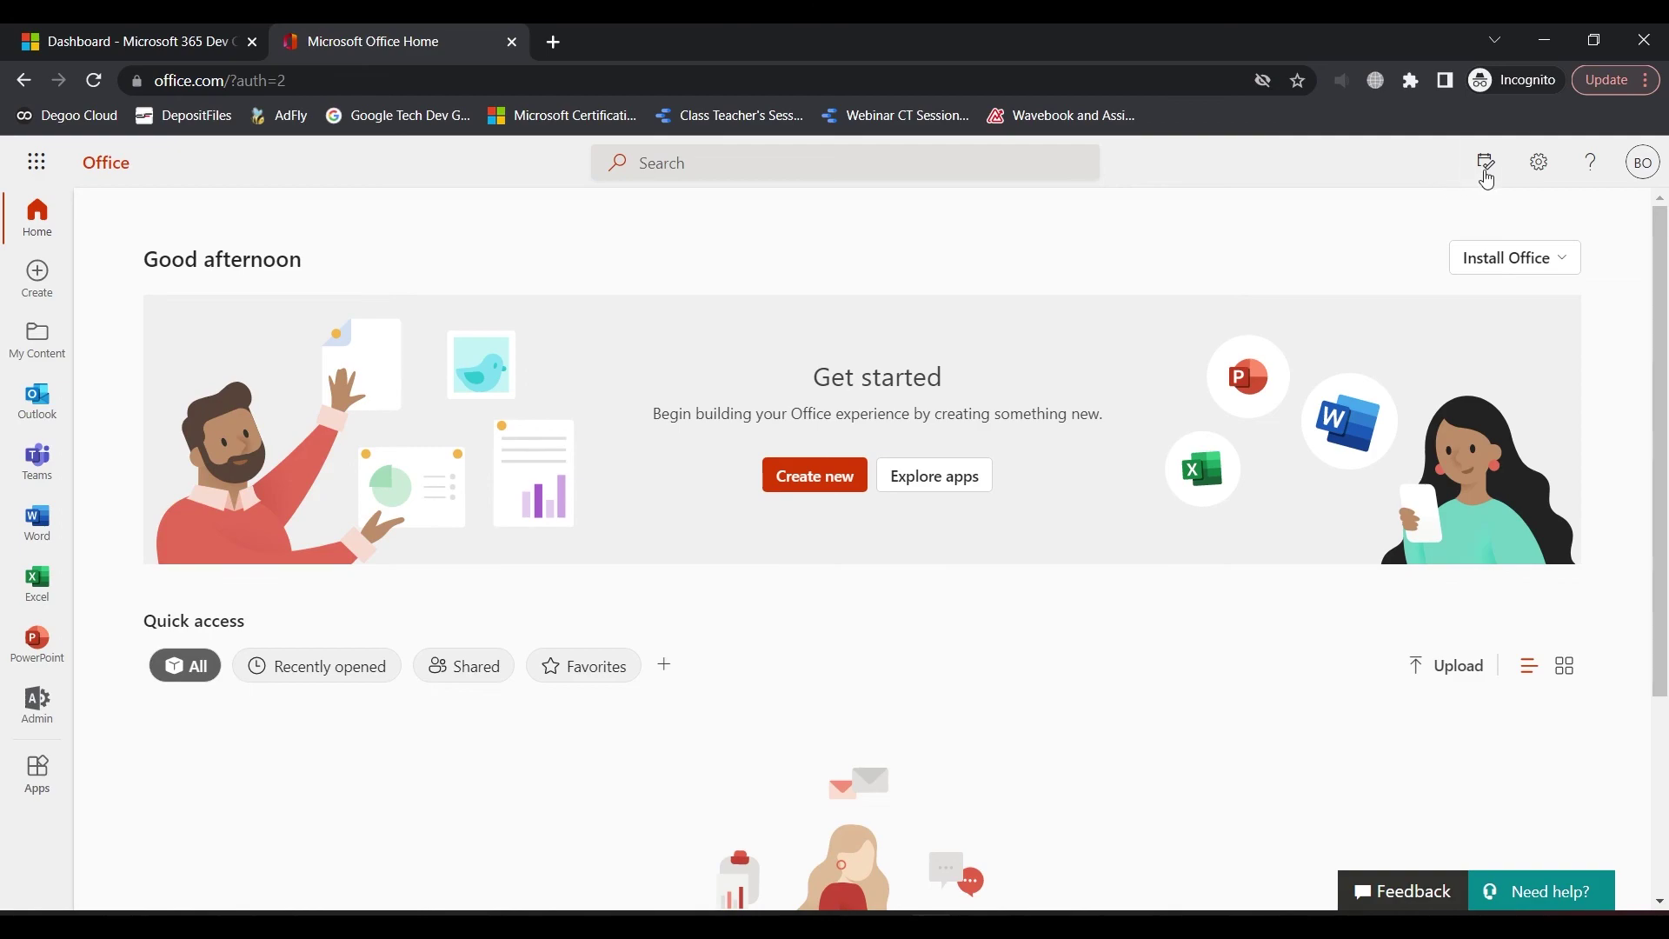